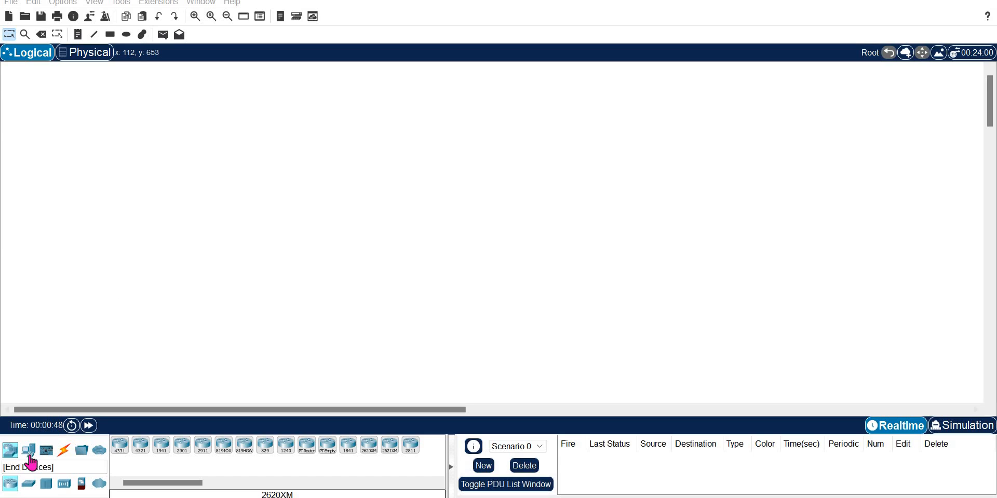
- Place two PC-PT end devices side by side in the upper part of the empty logical workspace
click(119, 445)
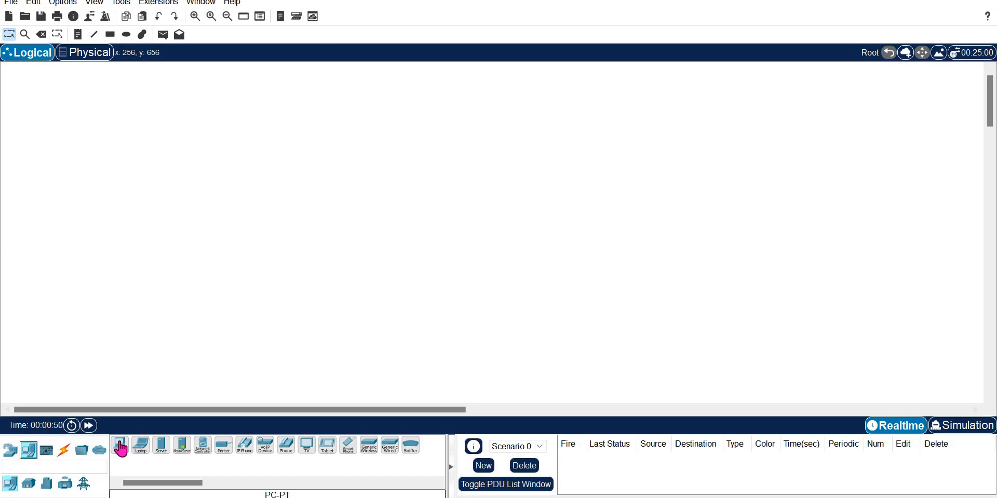
click(241, 123)
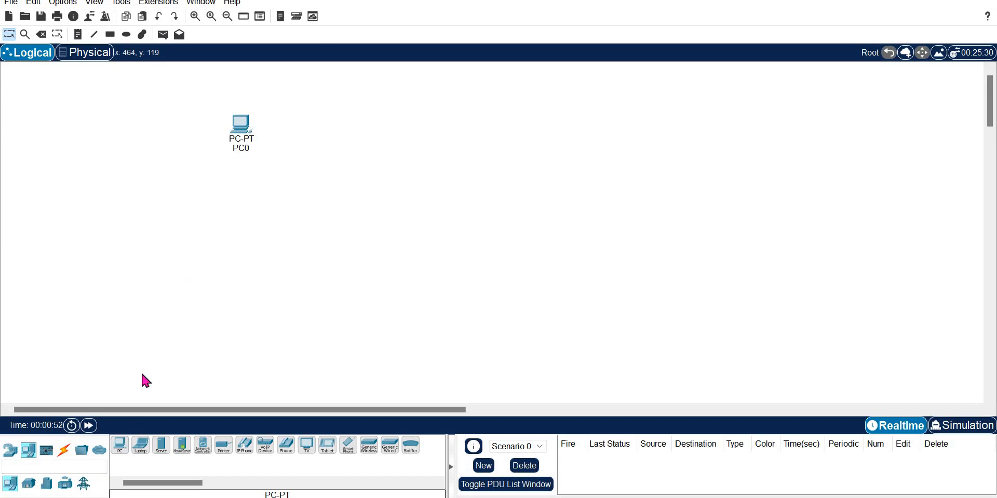
click(119, 451)
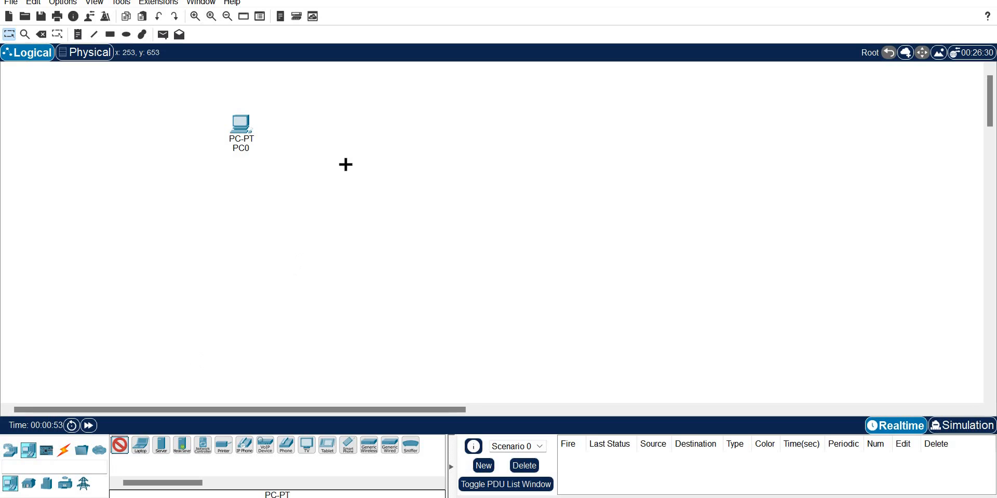
click(366, 127)
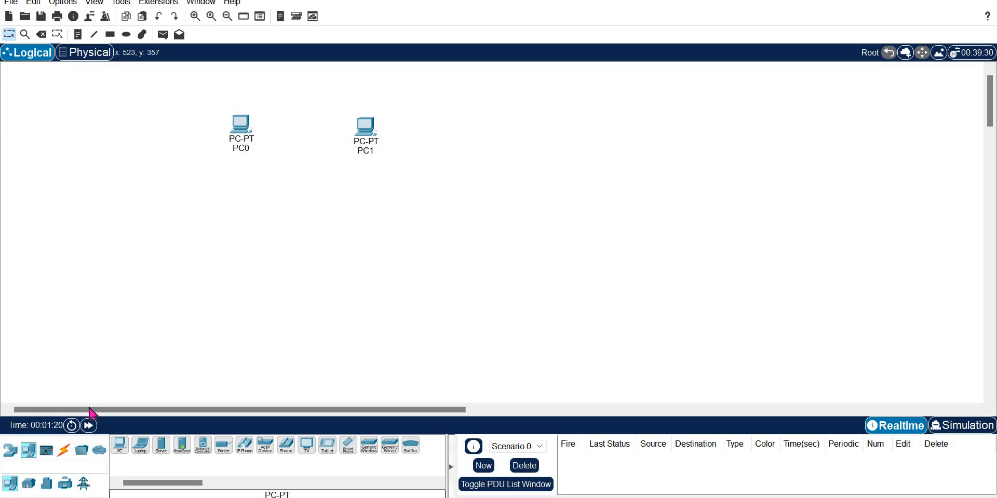
- Connect the RS 232 port of PC0 to the RS 232 port of PC1 with a Copper Cross-Over cable
click(65, 450)
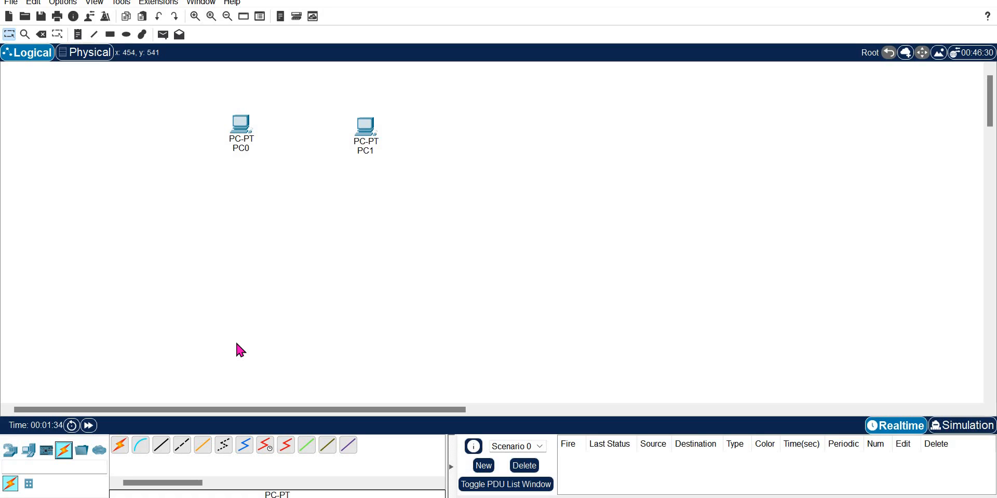
click(184, 451)
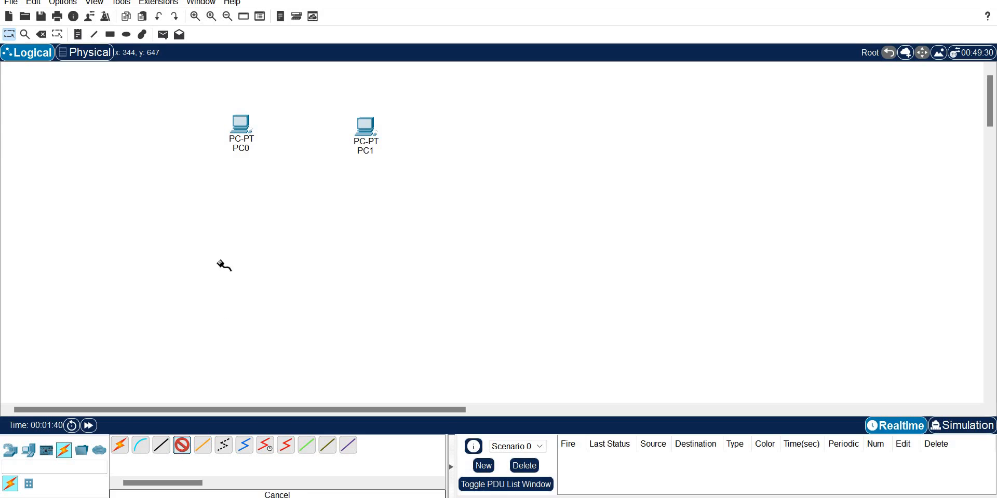
click(241, 133)
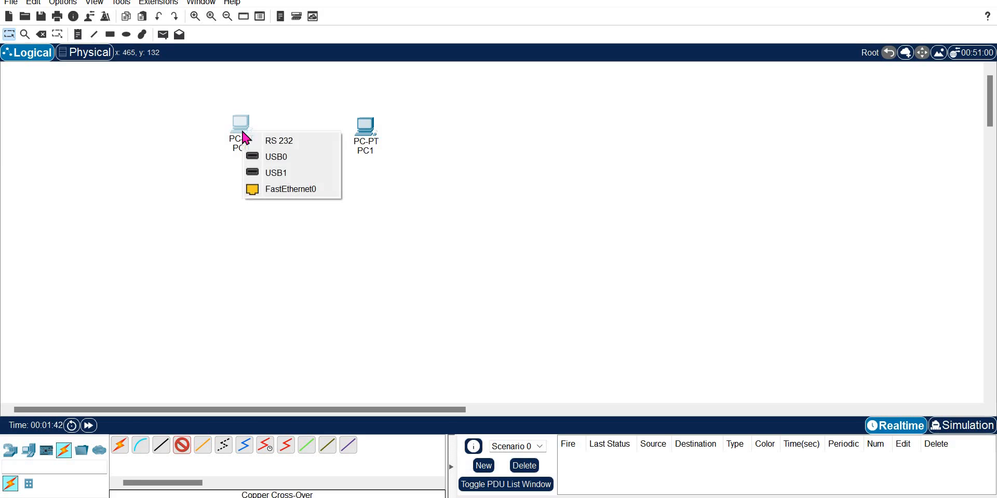
click(290, 142)
click(368, 131)
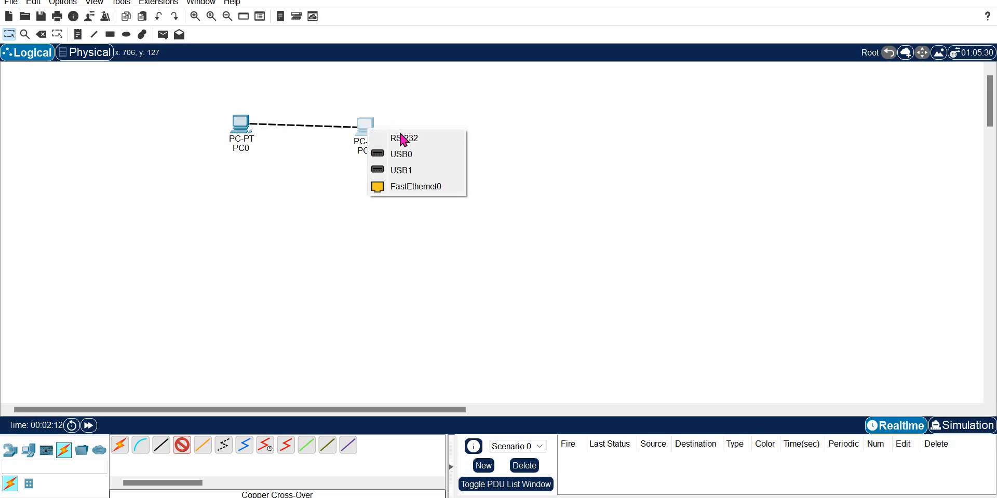
click(400, 136)
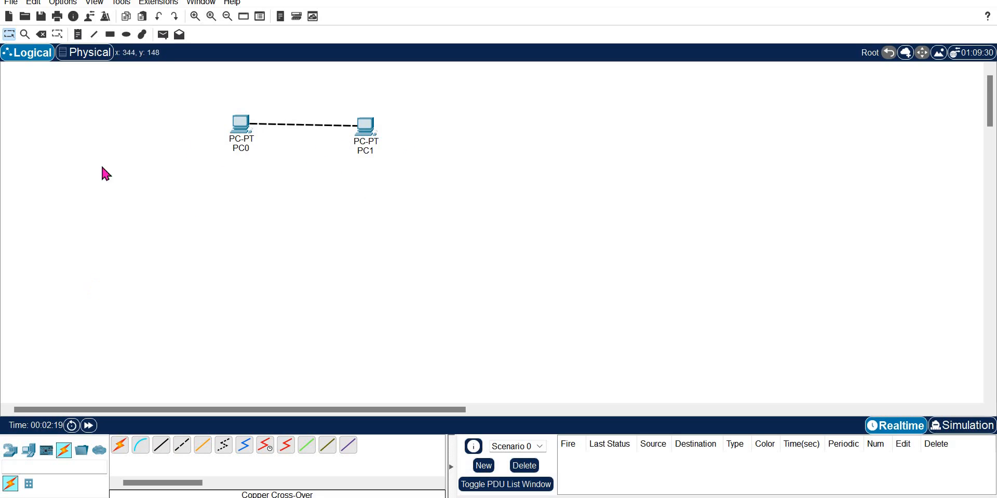
- Delete the cross-over cable between the RS 232 ports of PC0 and PC1
click(41, 35)
click(307, 126)
click(10, 34)
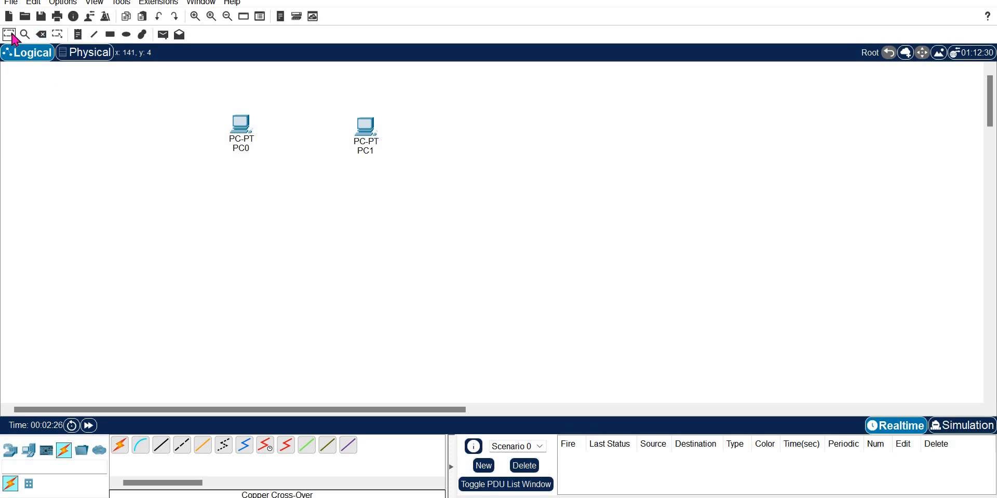
- Connect FastEthernet0 on PC0 to FastEthernet0 on PC1 with a Copper Cross-Over cable
click(181, 451)
click(250, 139)
click(289, 190)
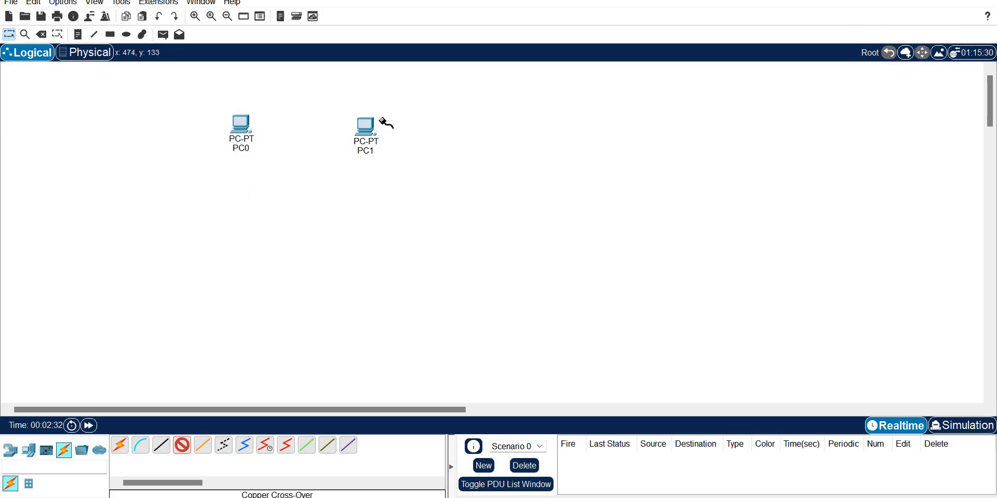
click(377, 138)
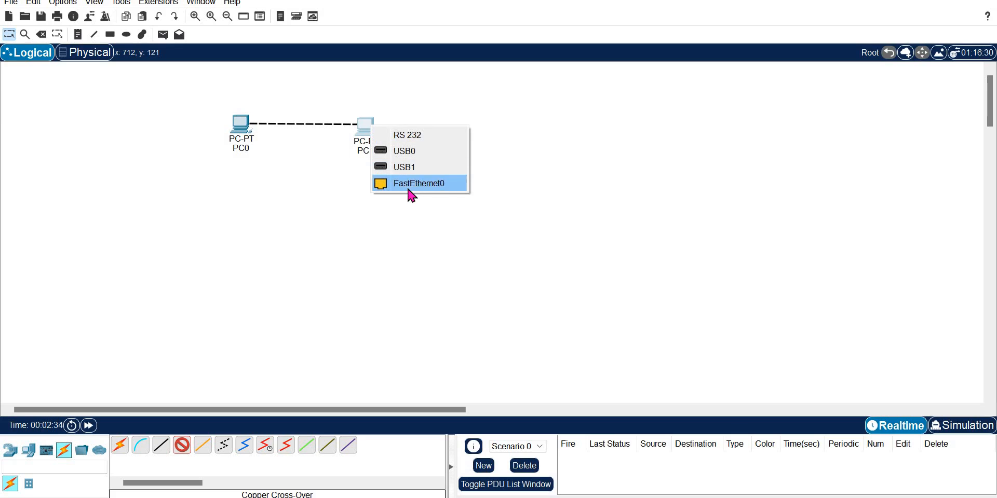
click(412, 196)
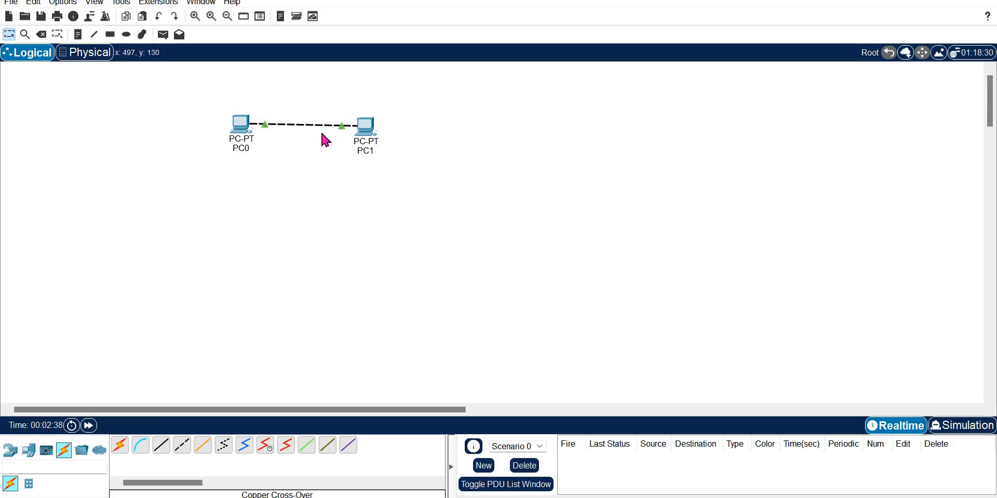
- Delete the FastEthernet cross-over cable between PC0 and PC1
click(41, 35)
click(302, 124)
click(8, 34)
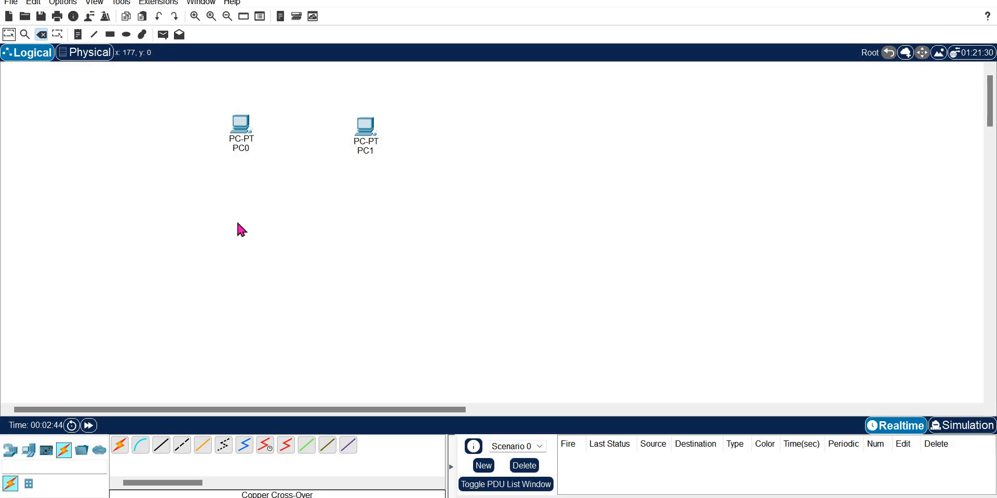
- Connect the USB0 port of PC0 to the USB0 port of PC1 with a USB cable
click(349, 447)
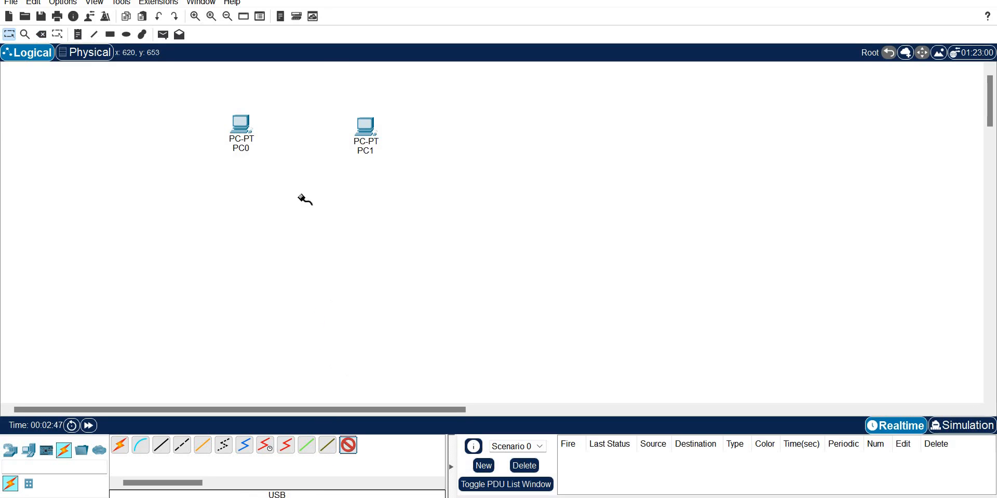
click(247, 136)
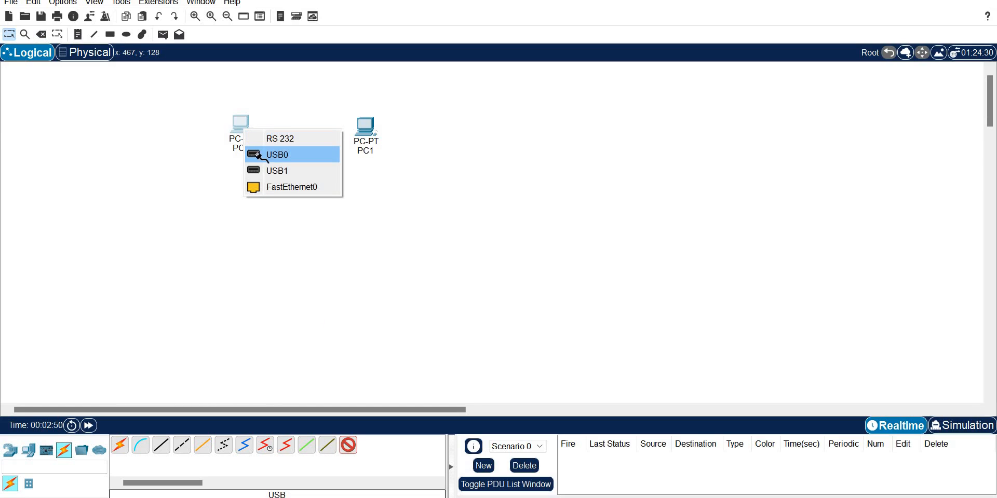
click(260, 154)
click(368, 129)
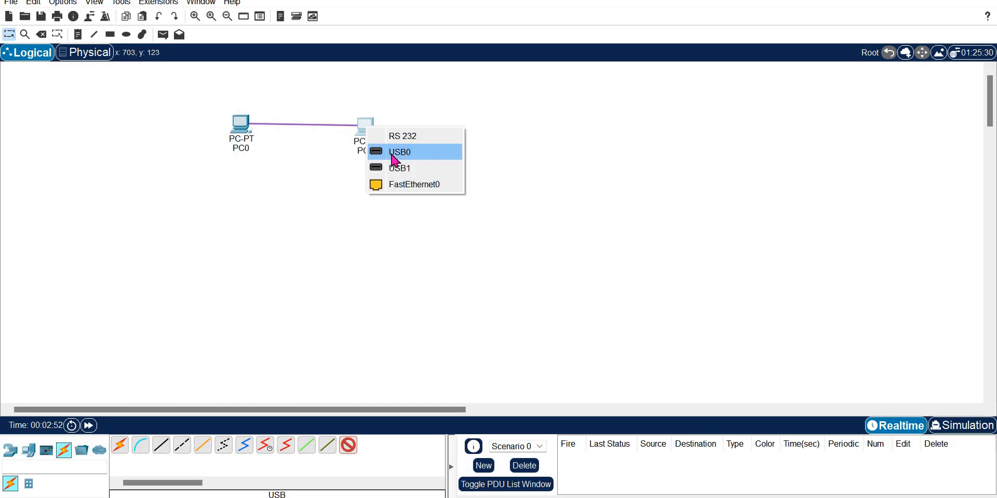
click(388, 152)
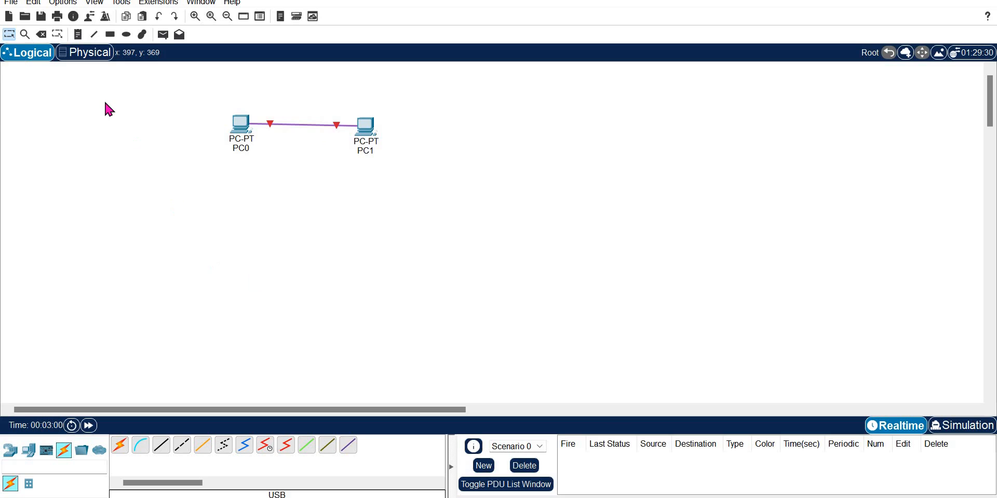
- Delete the USB cable linking PC0 and PC1
click(41, 34)
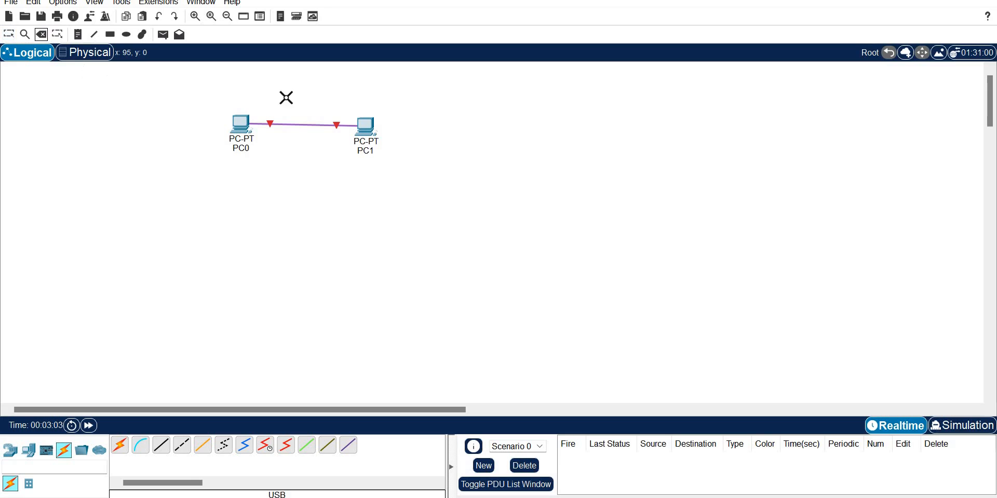
click(301, 125)
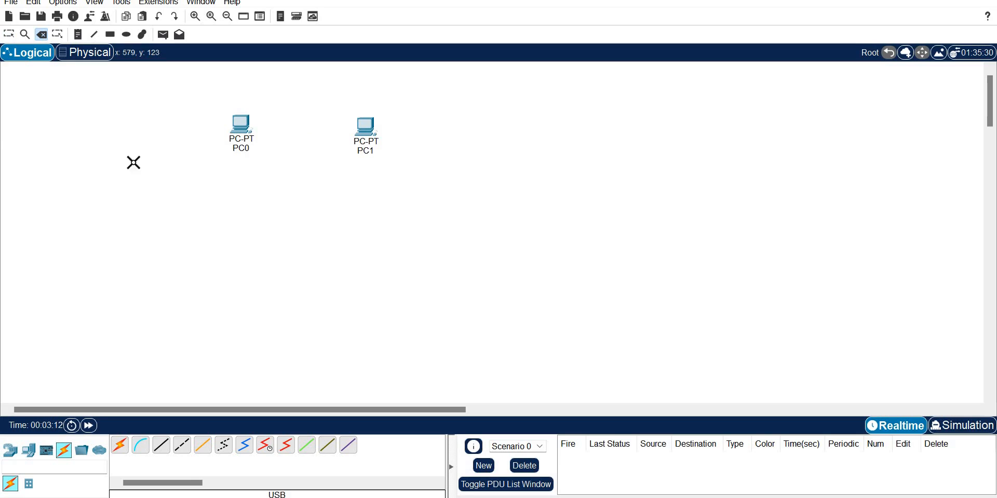
click(17, 39)
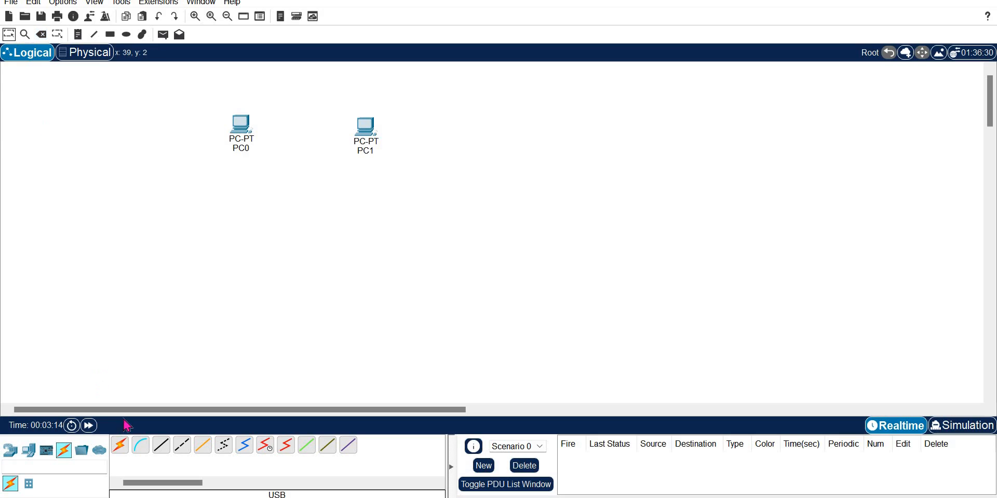
- Link PC0 and PC1 through their FastEthernet0 ports using a Copper Cross-Over cable
click(183, 447)
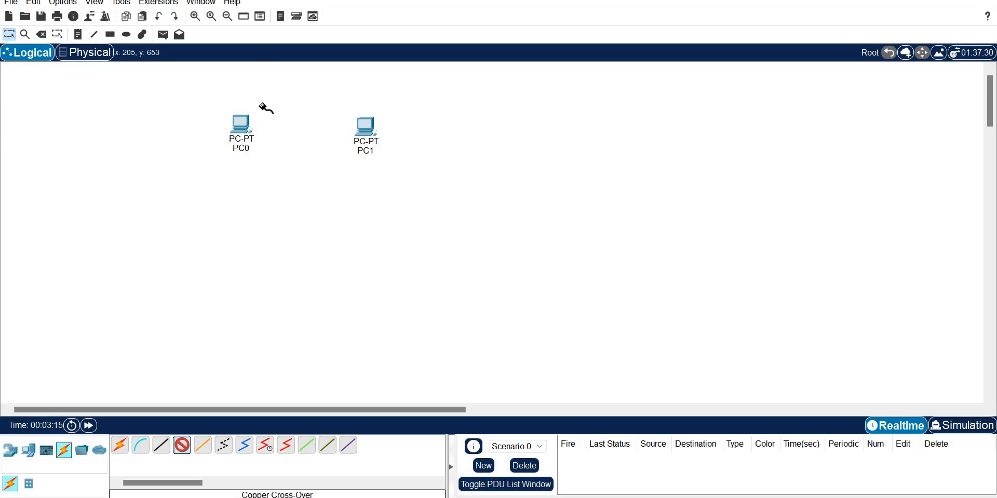
click(242, 131)
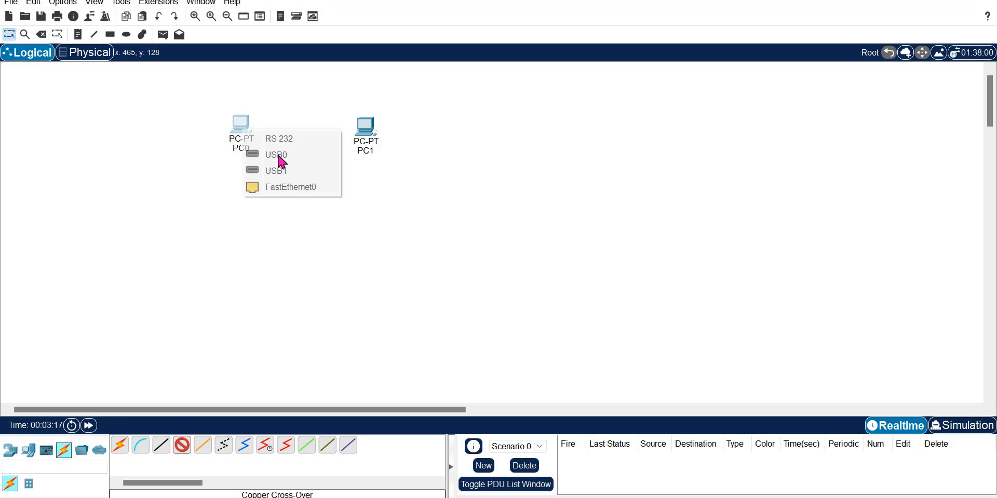
click(285, 187)
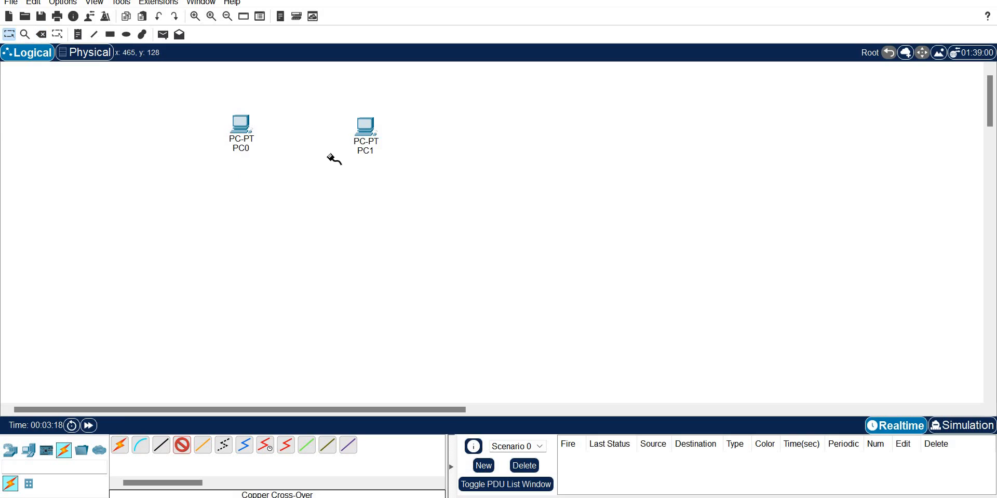
click(368, 129)
click(390, 188)
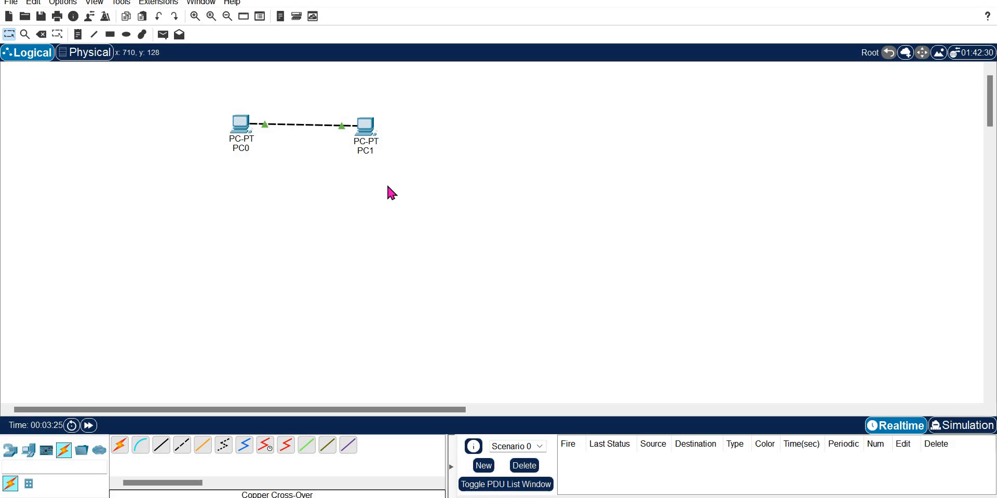
- Place a Server-PT end device below and to the left of PC0
click(29, 450)
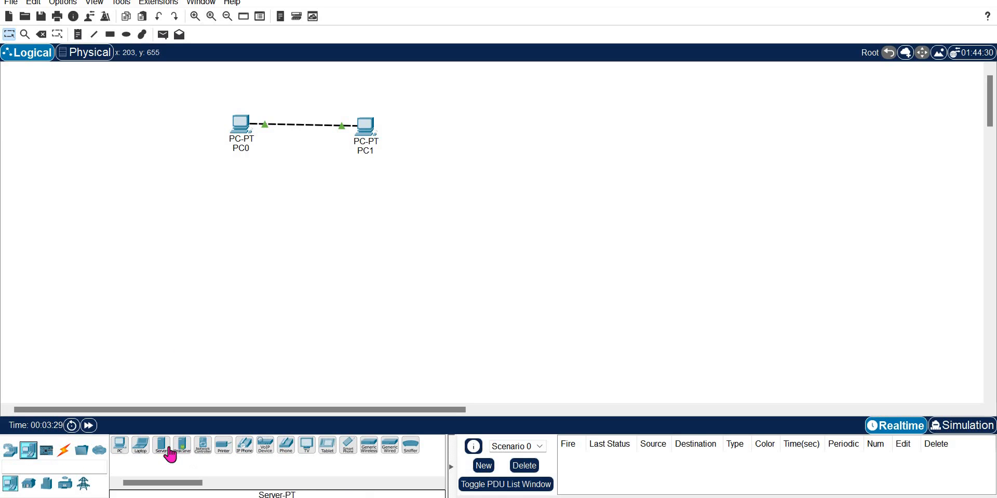
click(161, 445)
click(189, 221)
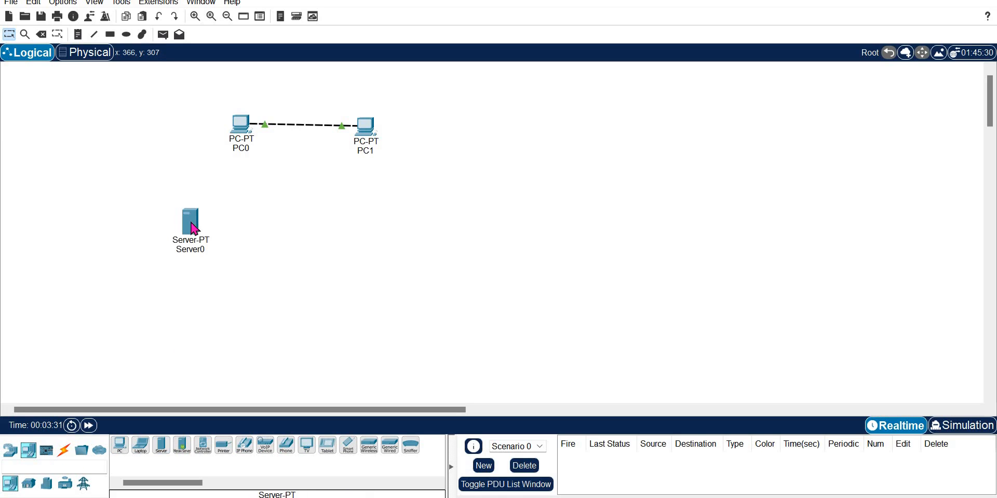
- With Server0 powered off, install a PT-HOST-NM-1CFE module in its empty slot, power it back on, and check its interfaces
click(366, 126)
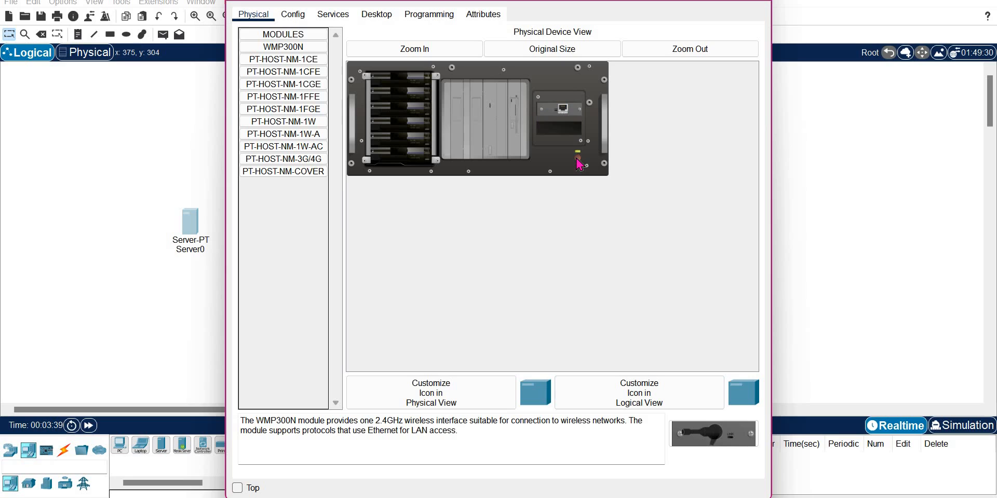
click(311, 75)
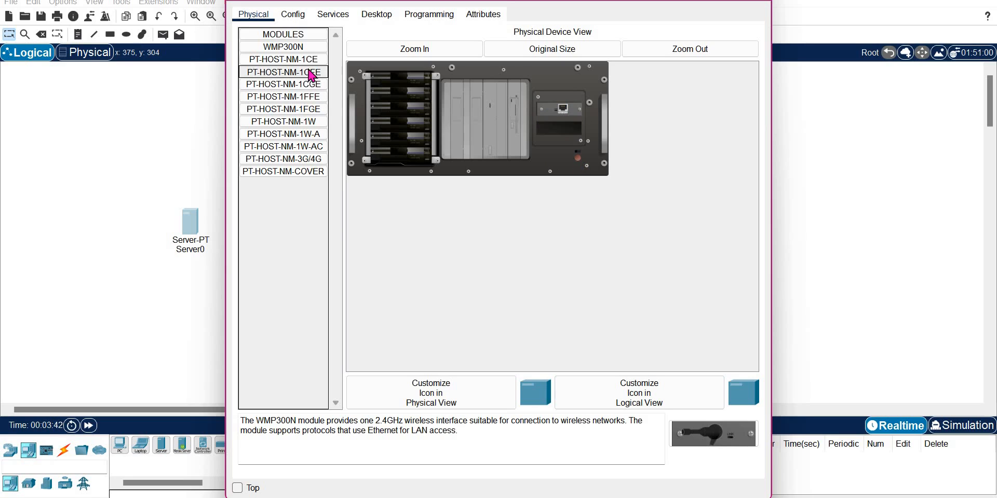
click(293, 62)
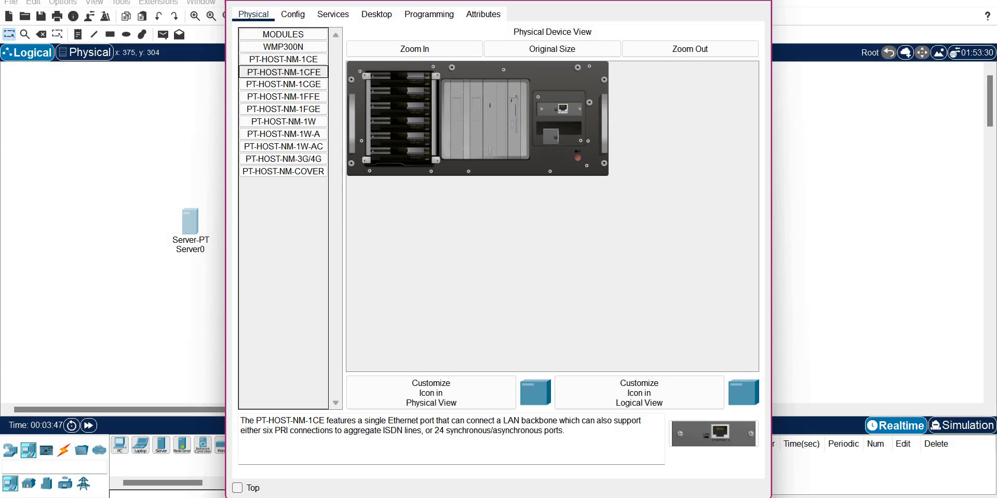
drag(564, 139, 563, 136)
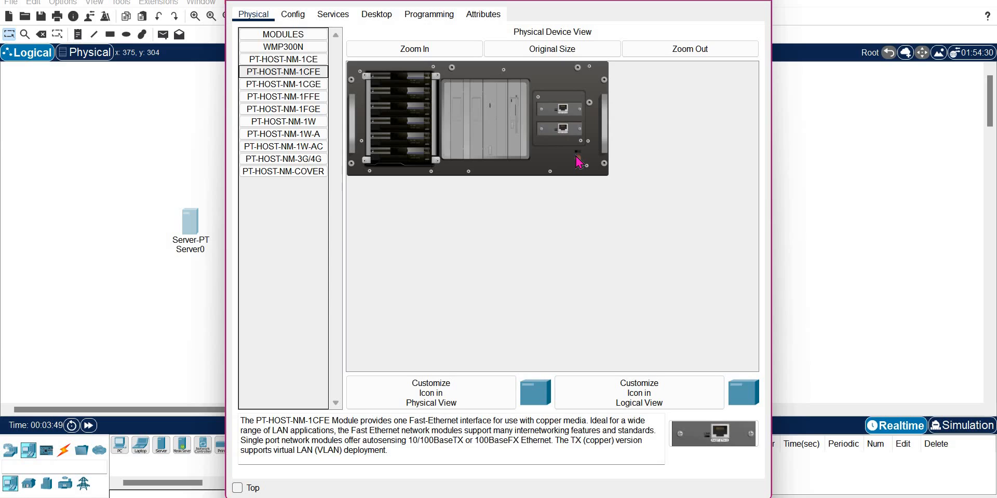
click(577, 157)
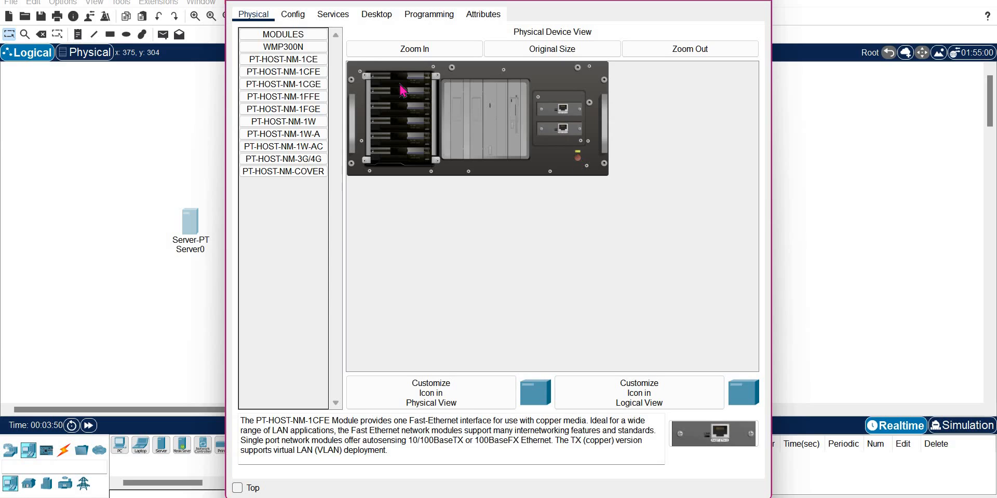
click(294, 16)
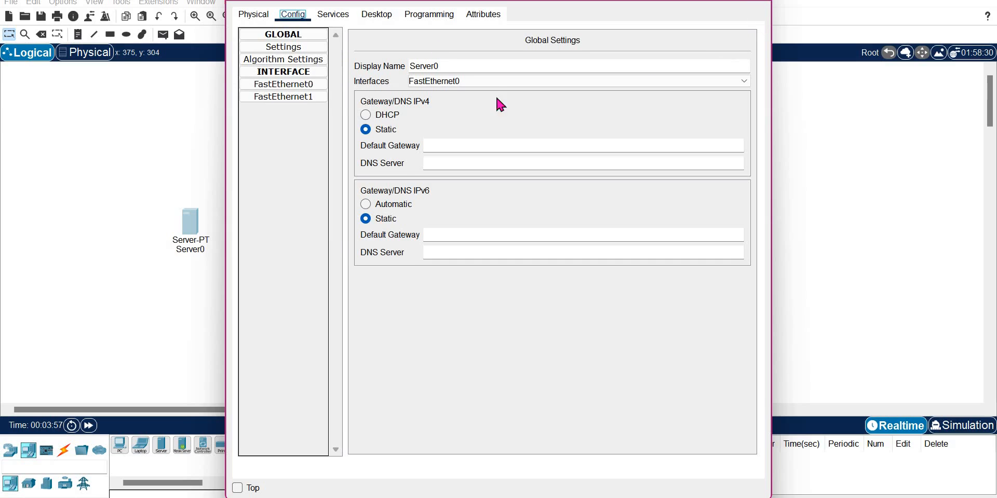
click(758, 1)
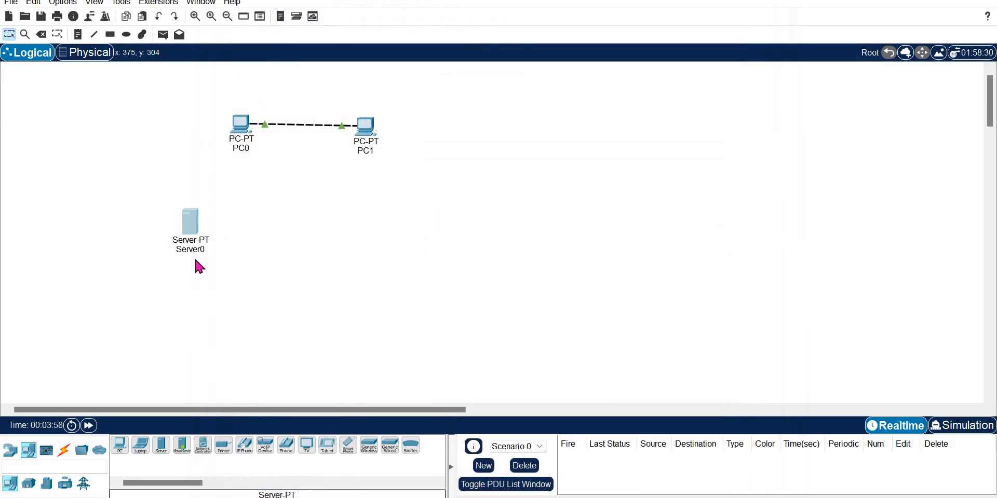
- Try an automatic connection on Server0, inspect its ports available for a Copper Straight-Through cable, and cancel the connection
click(67, 453)
click(120, 445)
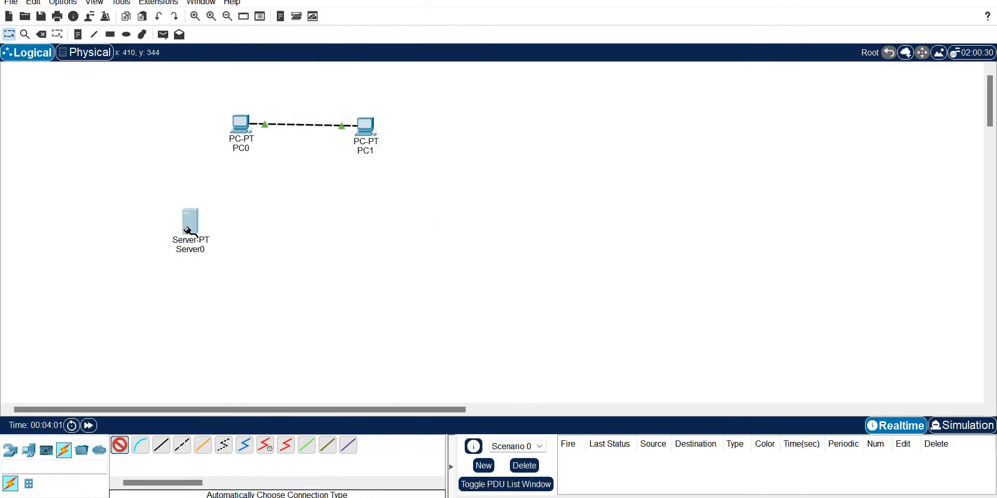
click(187, 229)
click(557, 268)
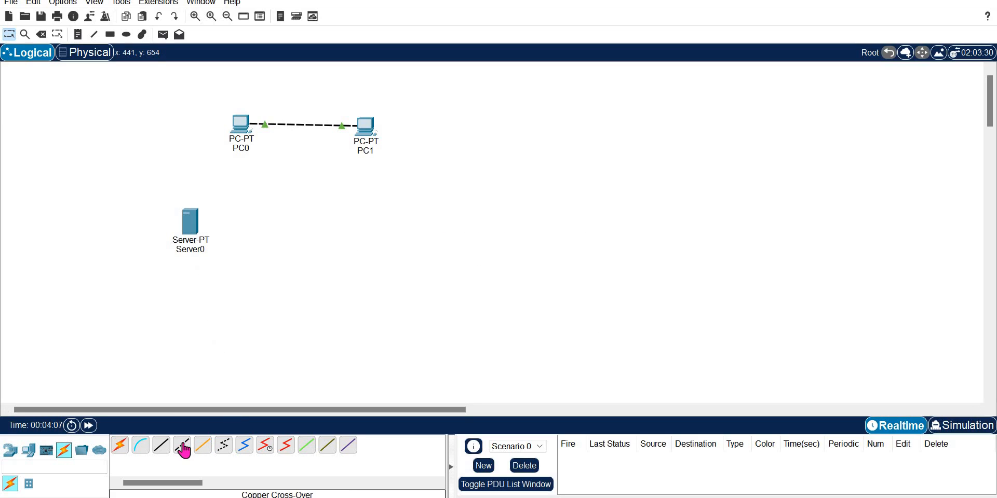
click(162, 445)
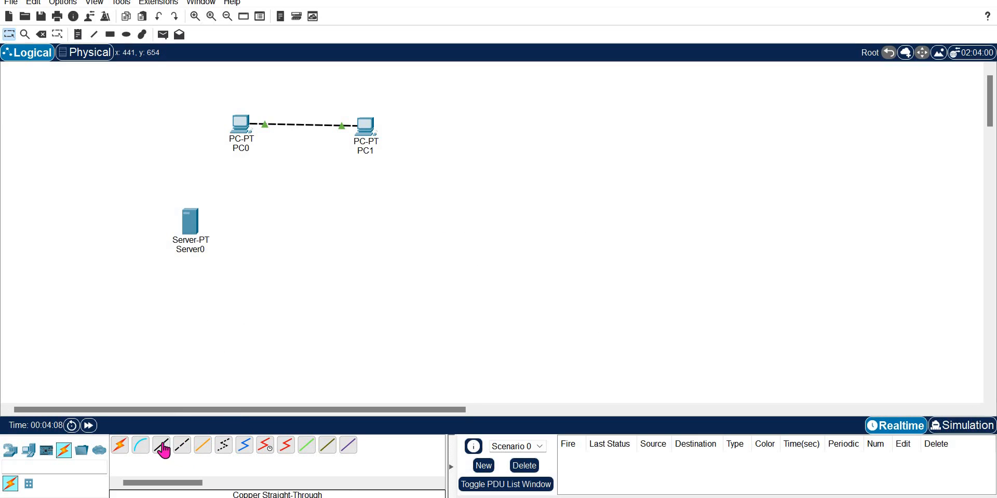
click(196, 223)
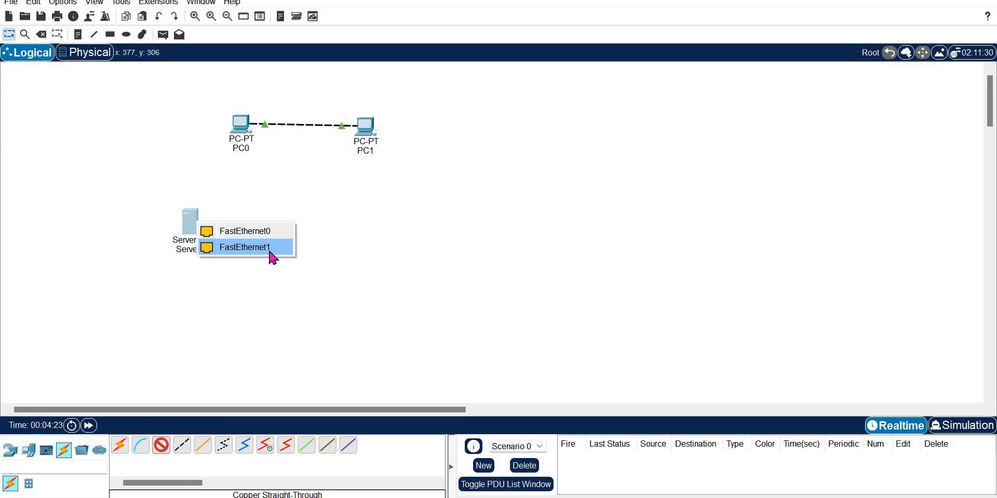
click(137, 199)
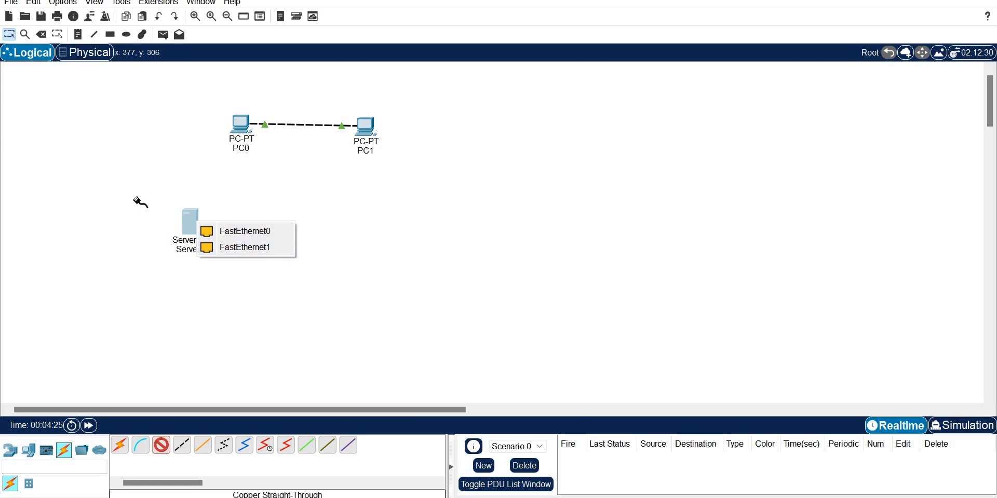
key(Escape)
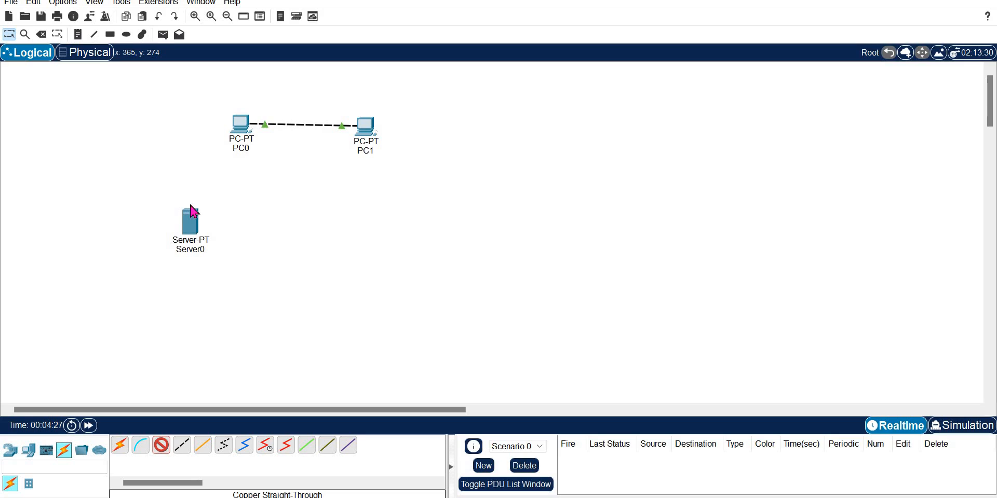
- Delete Server0 from the logical workspace and return to the selection mode
click(42, 35)
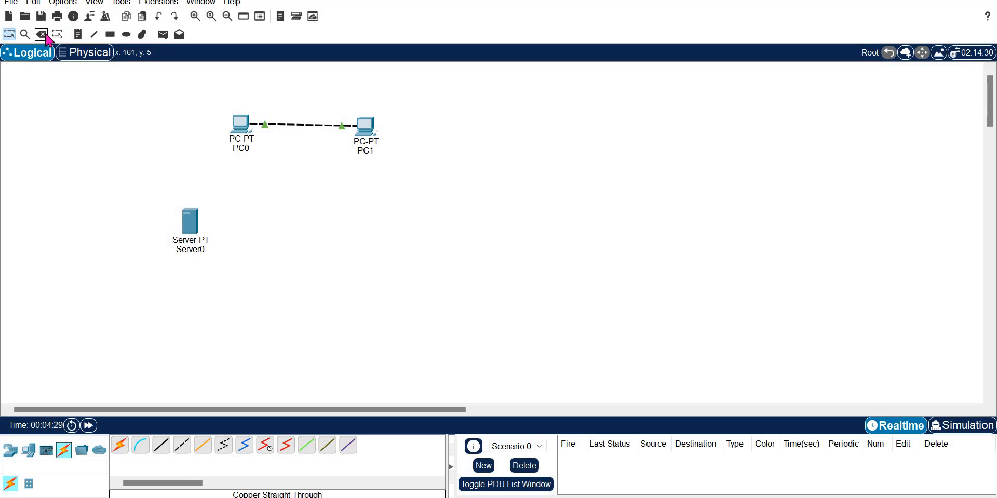
click(192, 234)
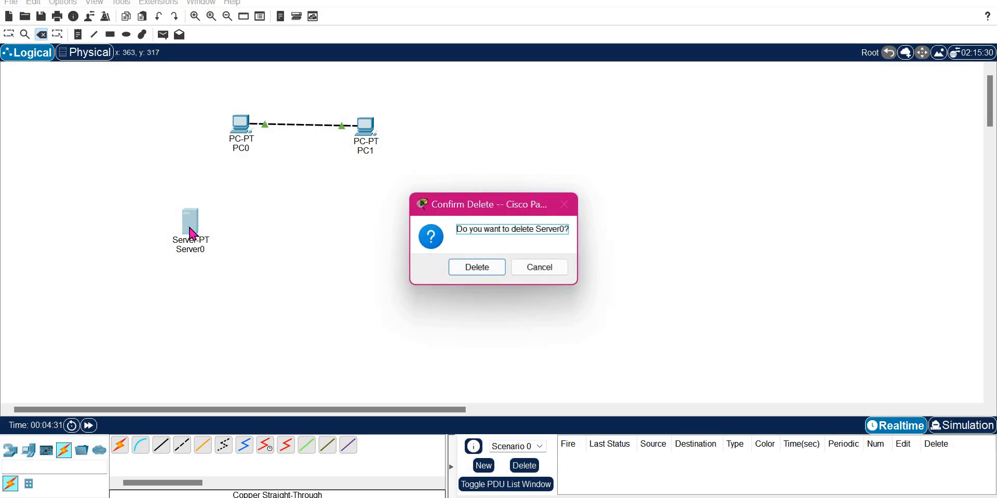
click(476, 267)
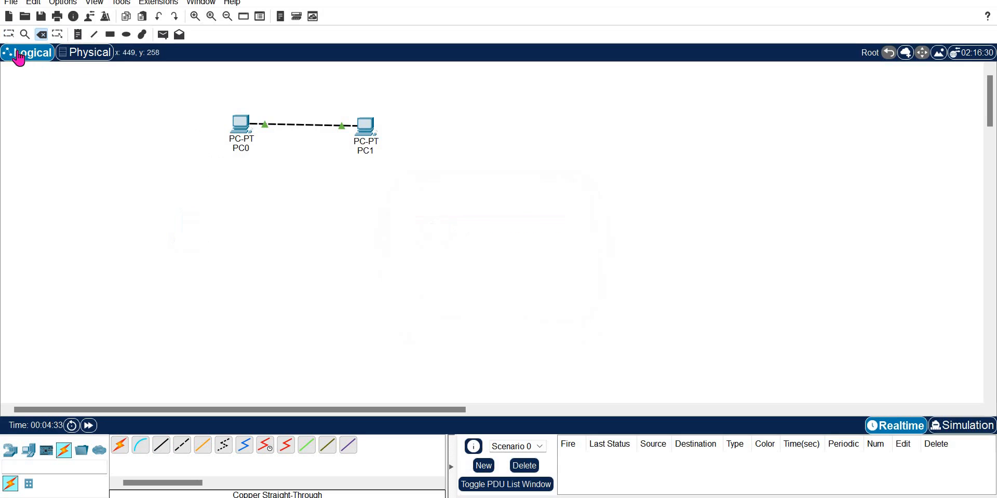
click(9, 34)
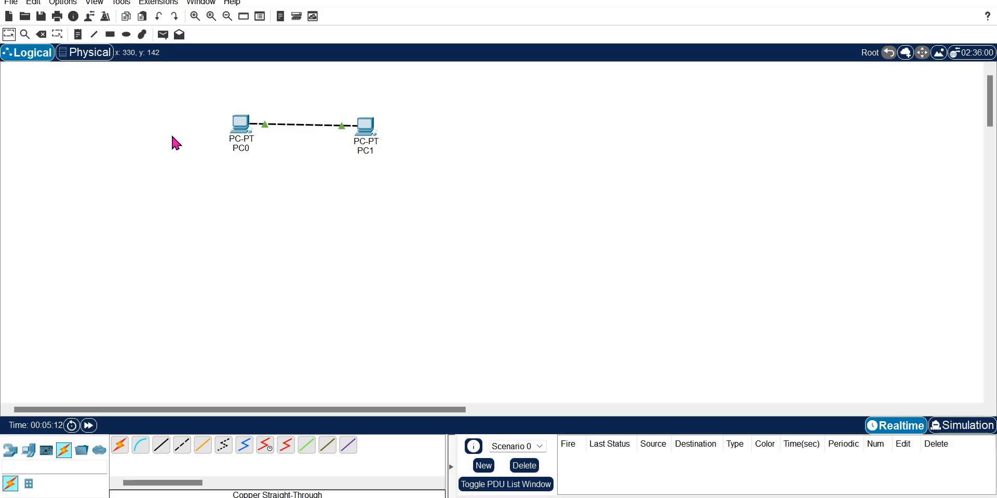
- Delete PC0 and PC1 together, leaving the logical workspace empty
key(Escape)
drag(169, 83, 475, 221)
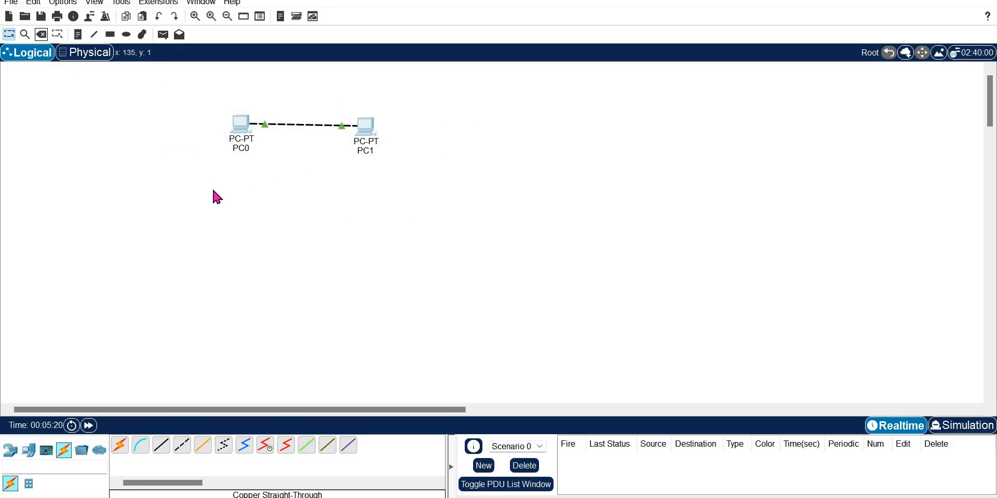
key(Delete)
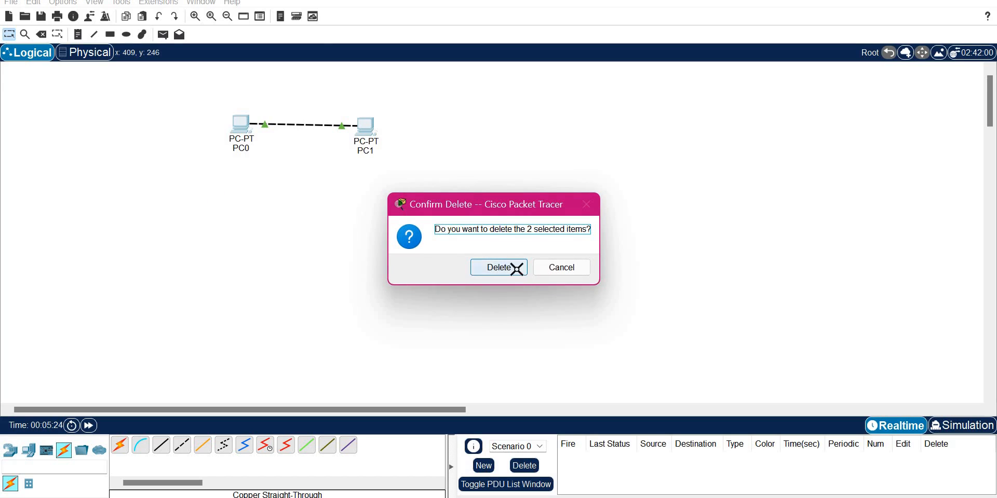
click(514, 268)
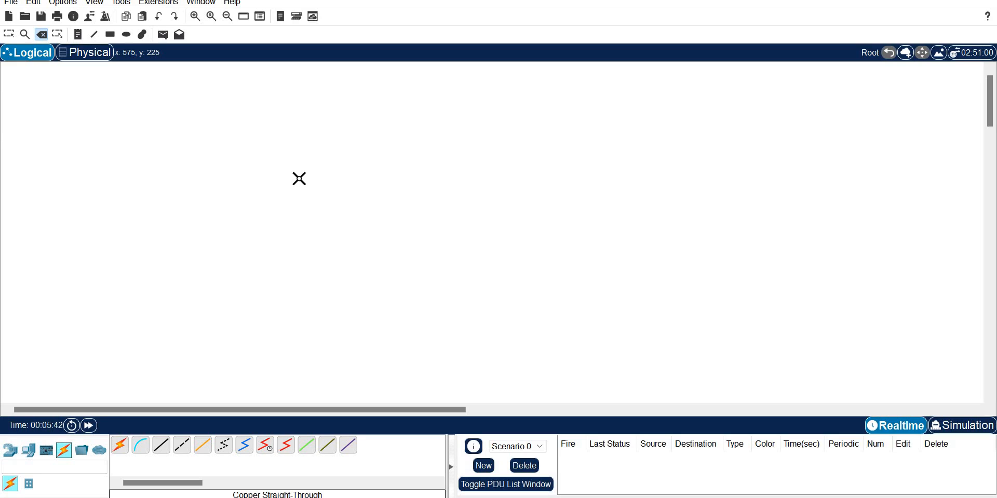
key(Escape)
- Switch to the physical workspace and enter the Main Wiring Closet of Home City's Corporate Office
click(96, 56)
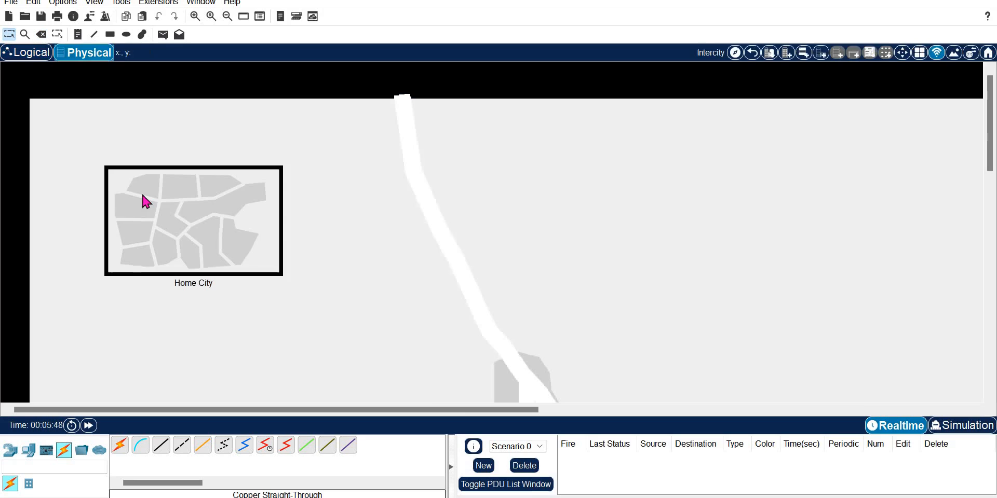
click(143, 195)
click(142, 195)
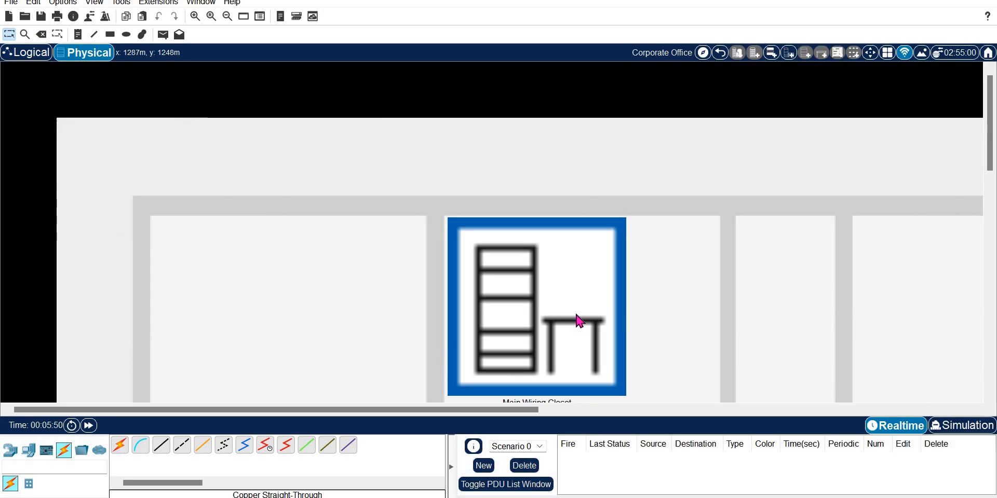
click(575, 318)
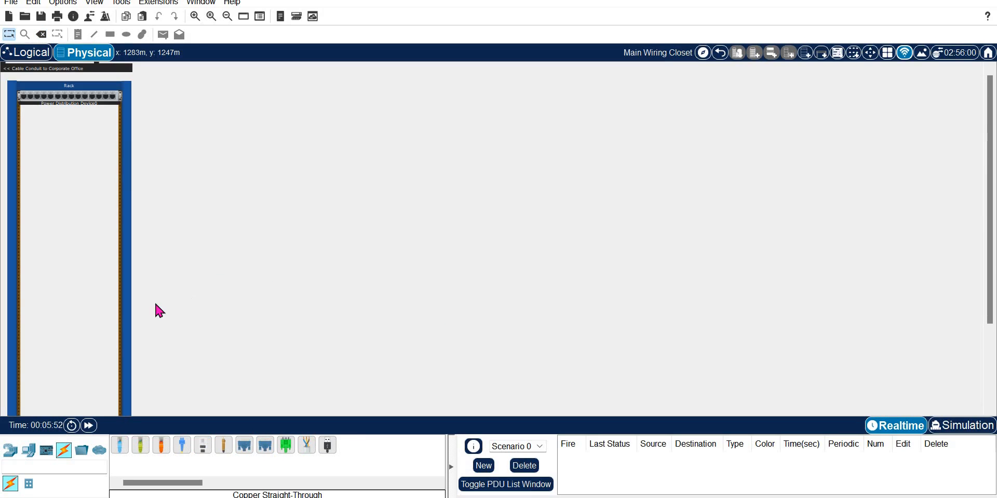
- Add a table beside the rack in the Main Wiring Closet
click(821, 56)
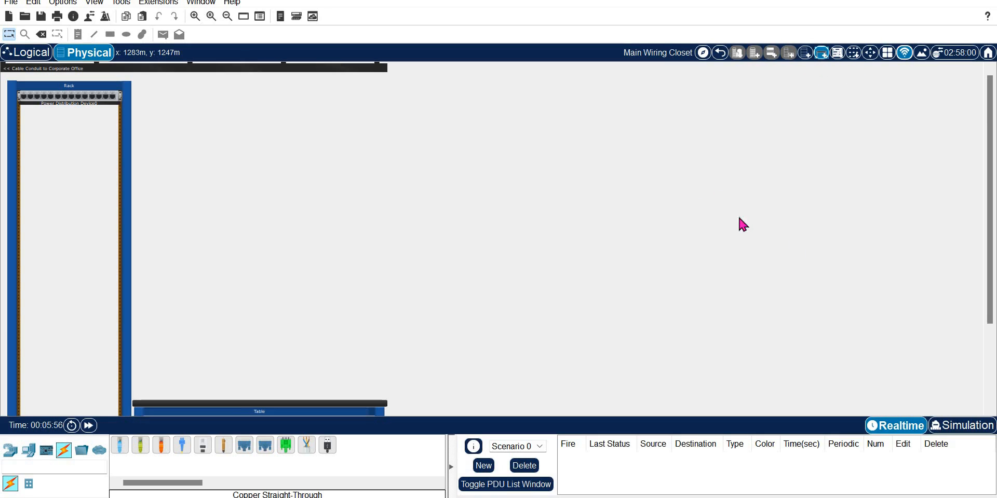
scroll(990, 410, down, 5)
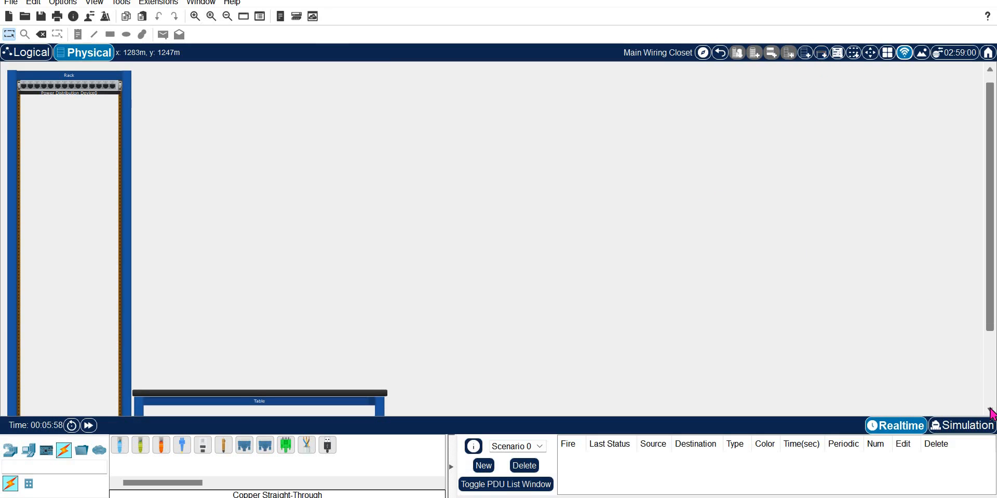
scroll(990, 412, down, 1)
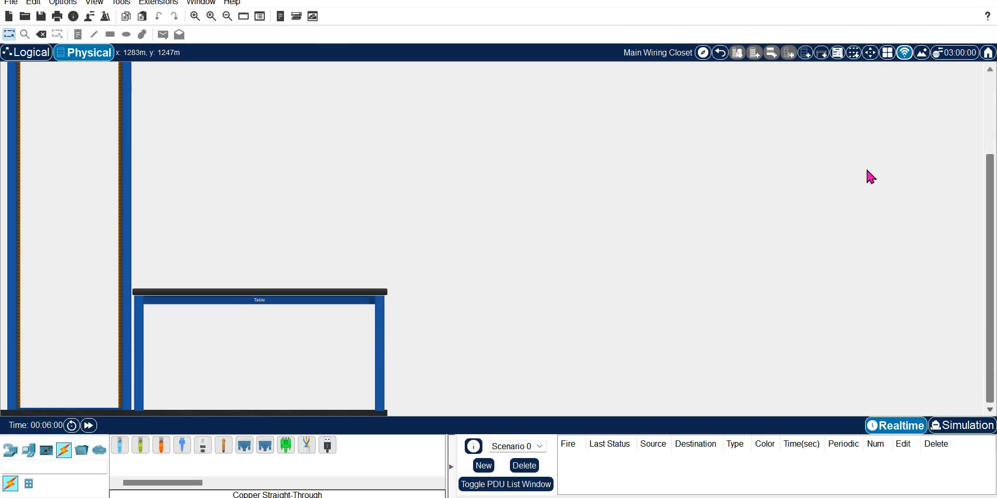
- Place two PC-PT end devices side by side on the table in the Main Wiring Closet
click(196, 19)
click(197, 19)
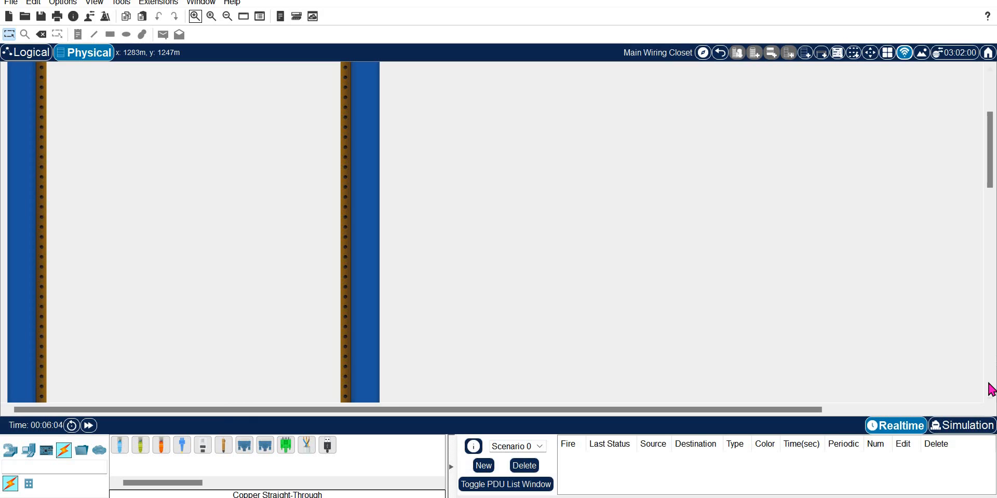
click(989, 380)
click(988, 380)
click(989, 380)
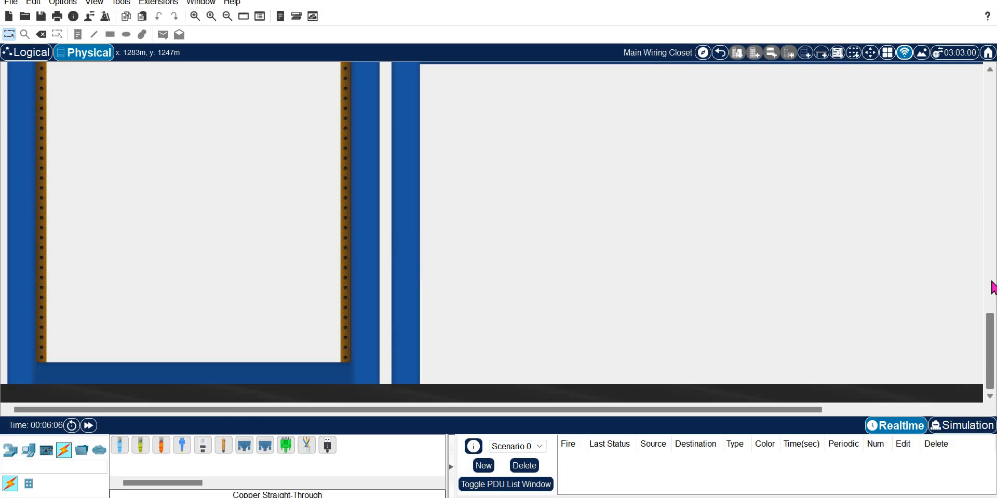
click(991, 281)
click(29, 449)
click(119, 446)
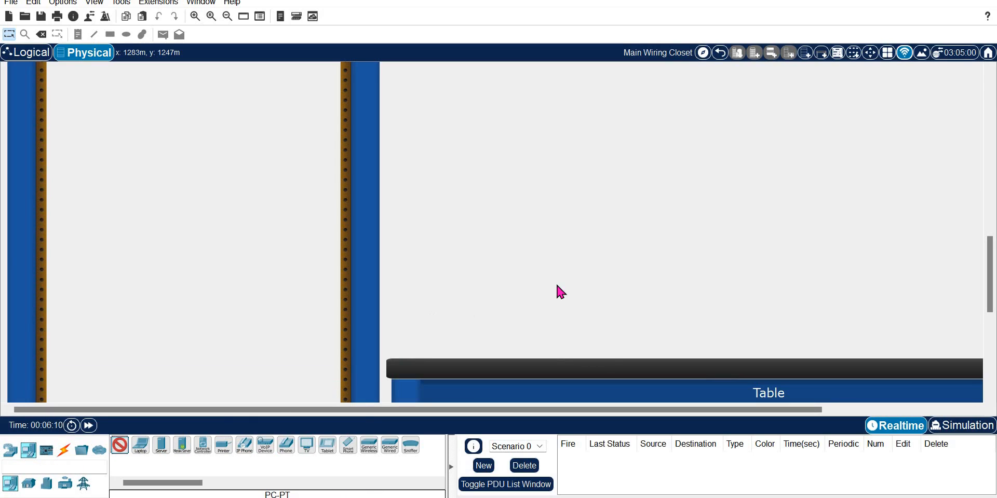
click(509, 321)
click(119, 446)
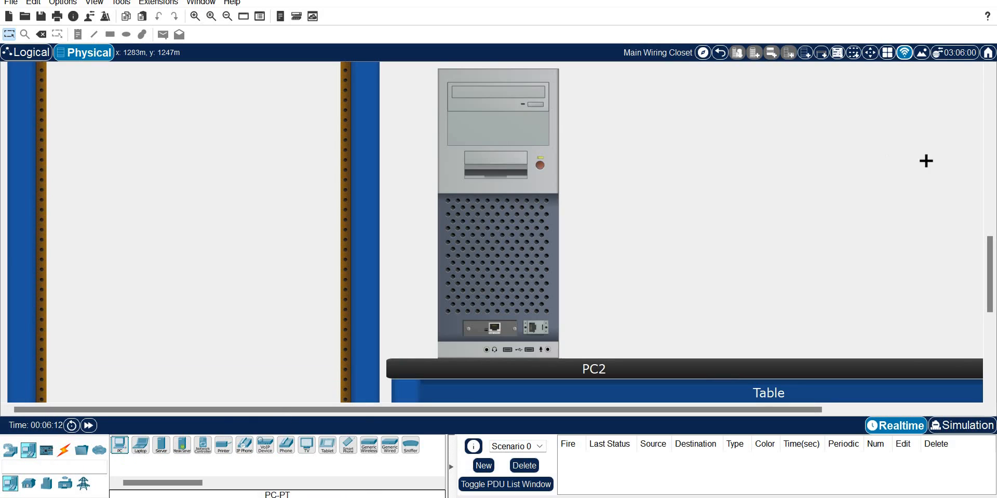
click(897, 221)
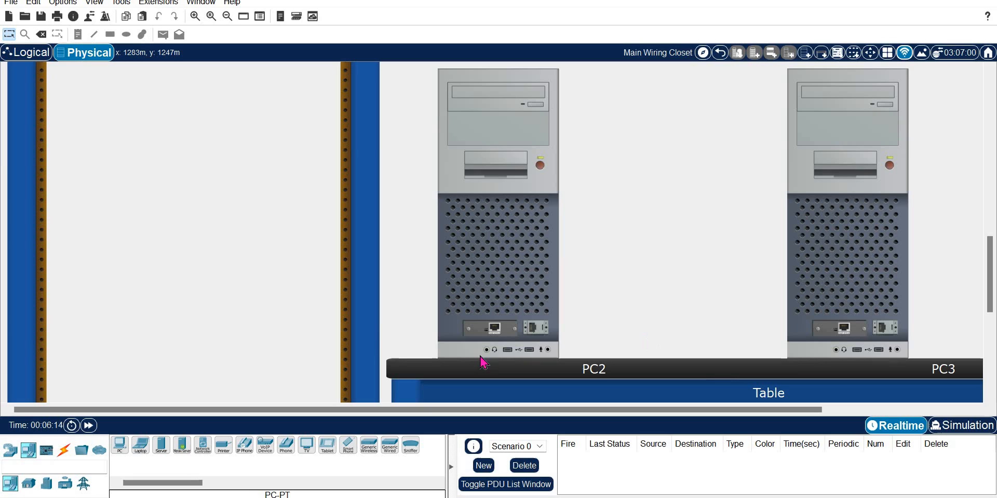
- Connect PC2's FastEthernet0 port to the matching port on PC3 with a Copper Cross-Over cable
click(65, 450)
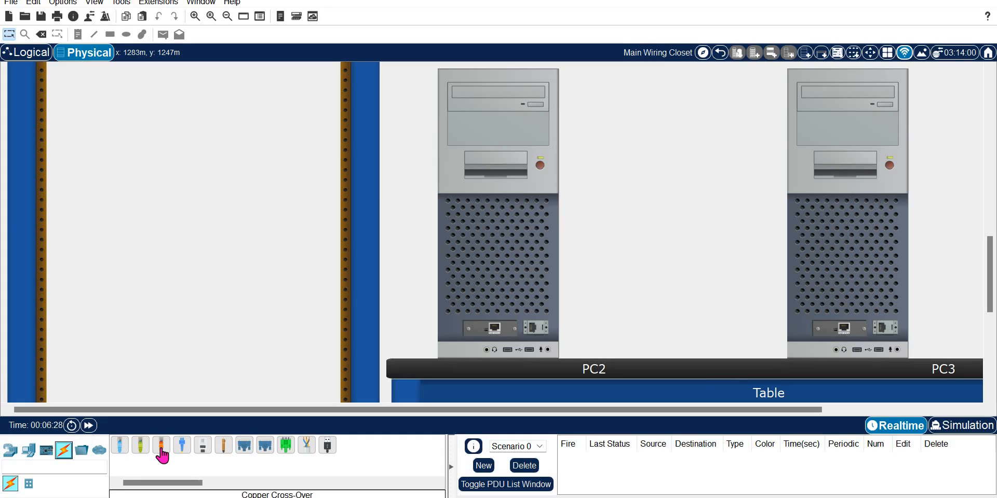
click(161, 445)
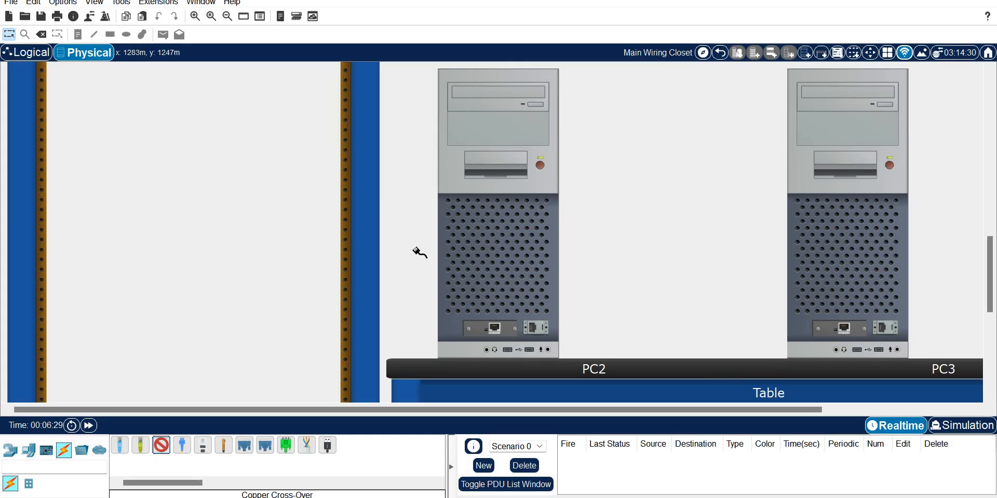
click(495, 328)
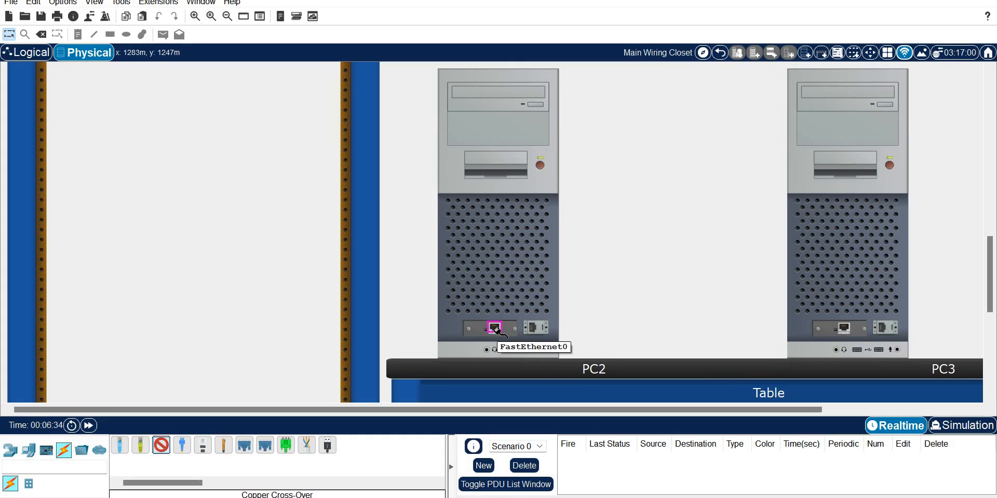
click(844, 328)
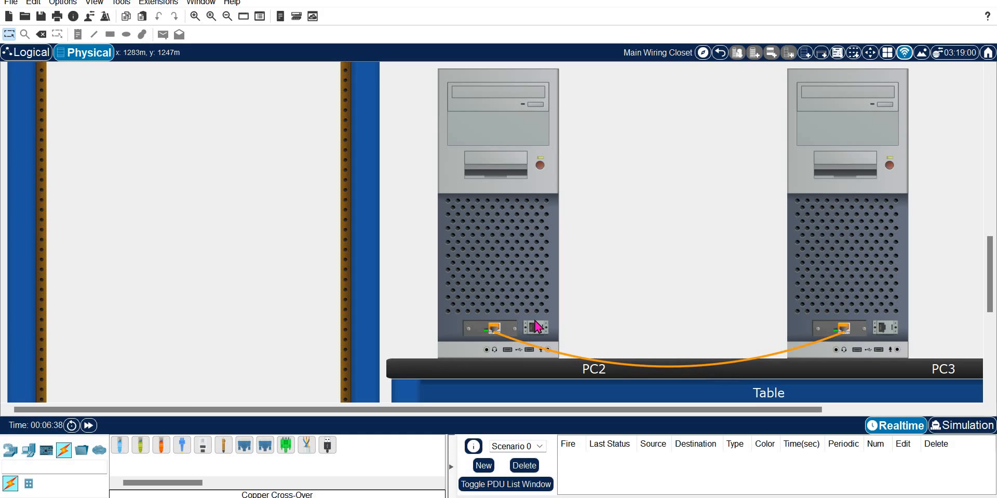
- Inspect PC2's port summary and the PC's module view, and check the PC2–PC3 link in the logical workspace
mouse_move(538, 327)
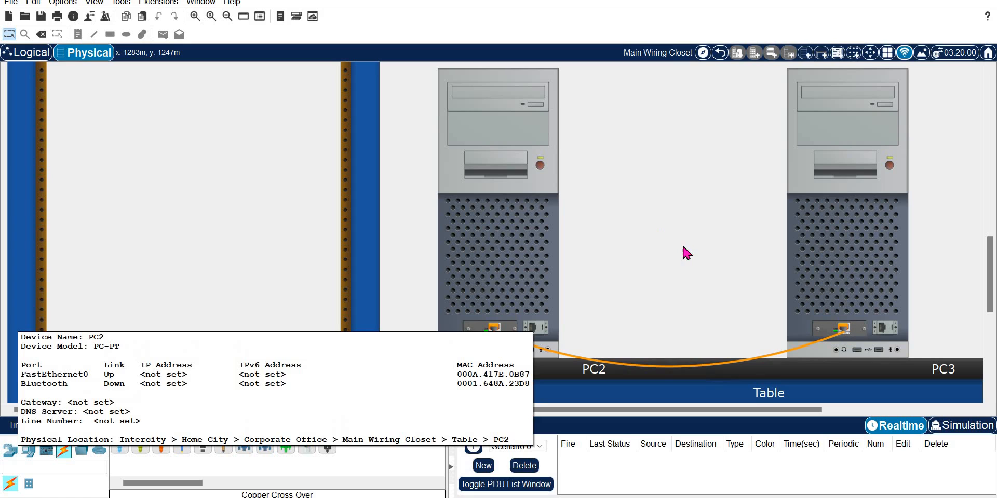
click(665, 249)
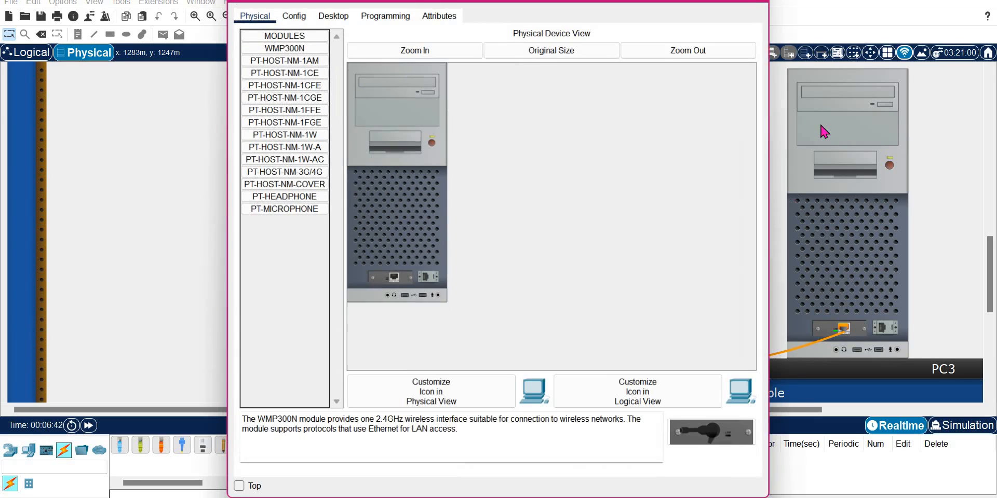
click(760, 0)
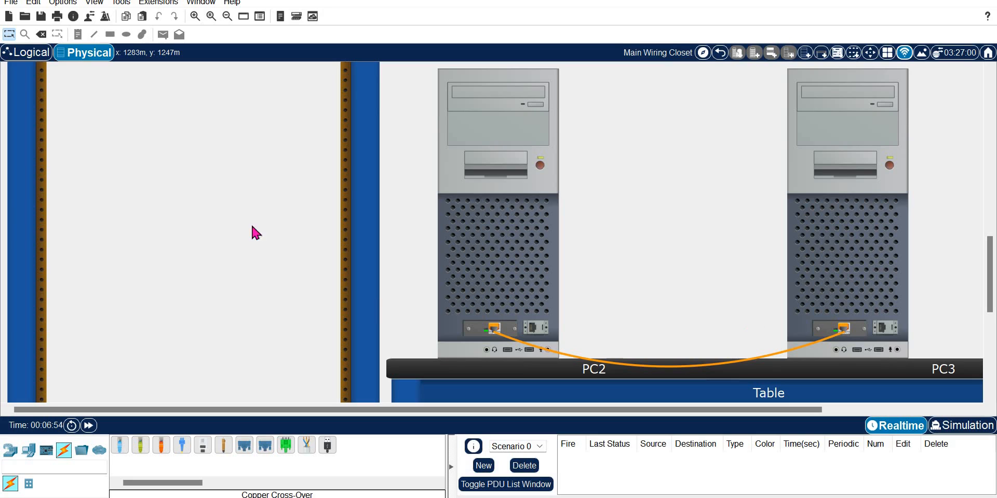
click(31, 54)
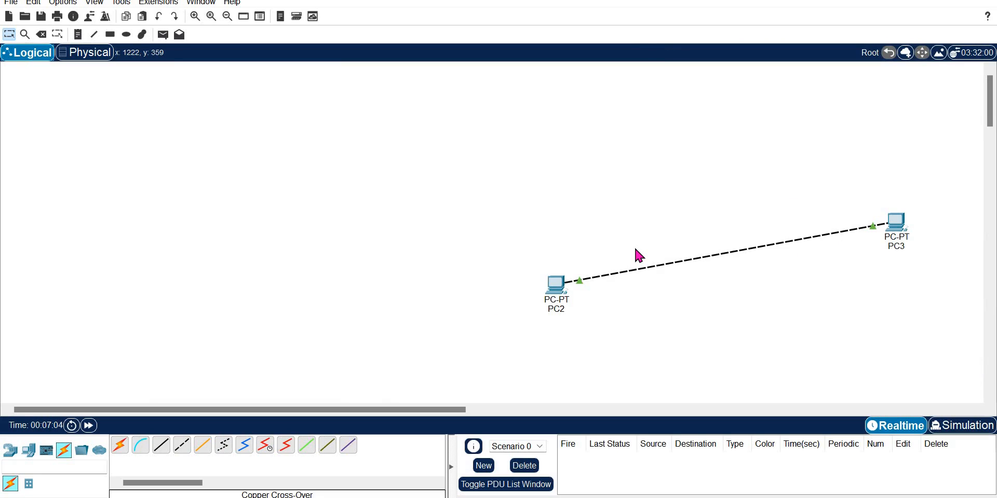
click(88, 57)
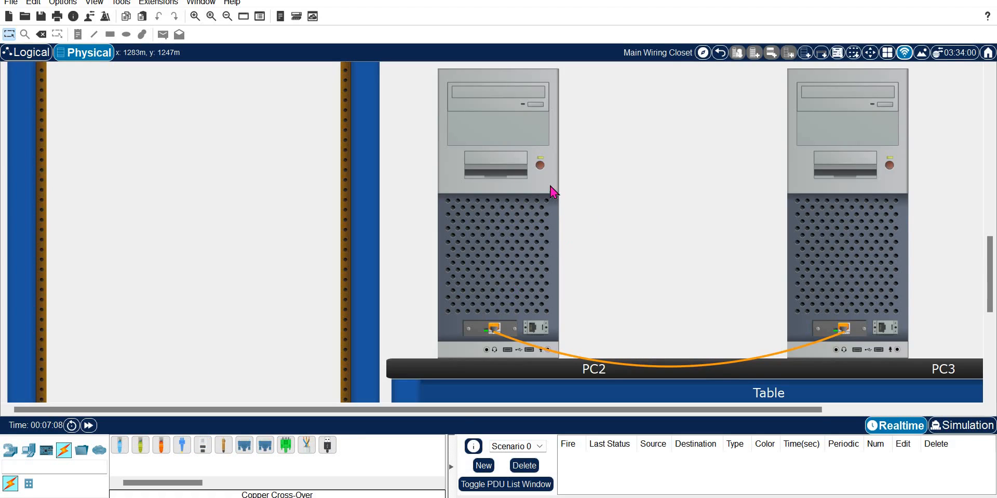
- Power off PC2 and check its link to PC3 in the logical workspace, returning to the physical workspace
click(540, 165)
click(32, 54)
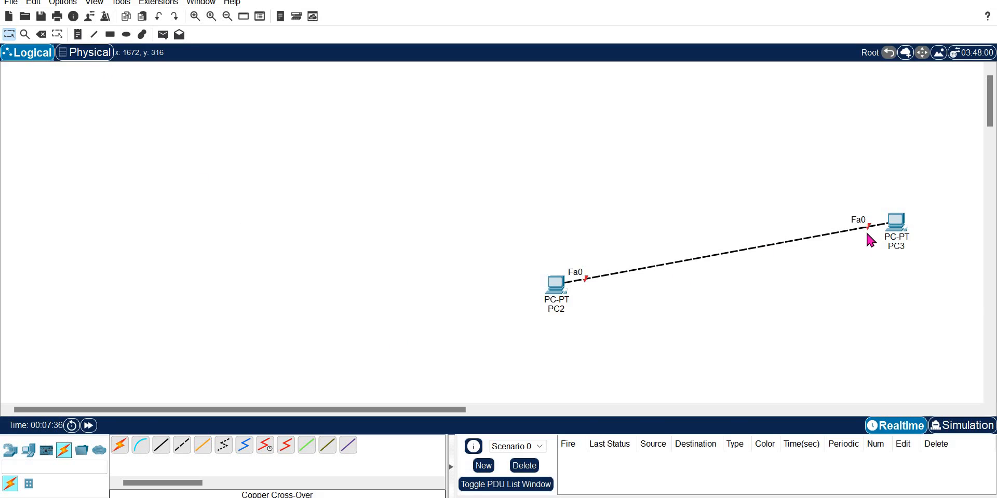
click(78, 60)
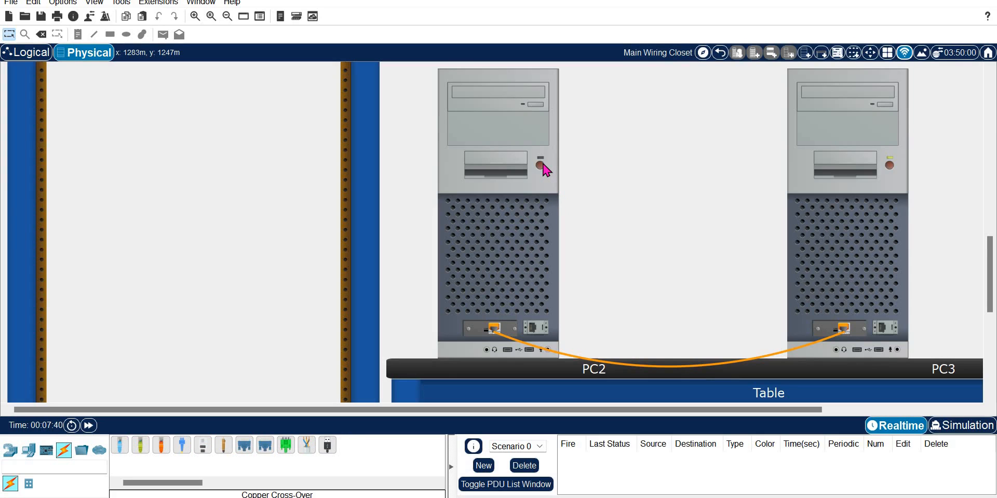
- Power PC2 back on and check its link to PC3 and port summary in the logical workspace
click(541, 164)
click(31, 53)
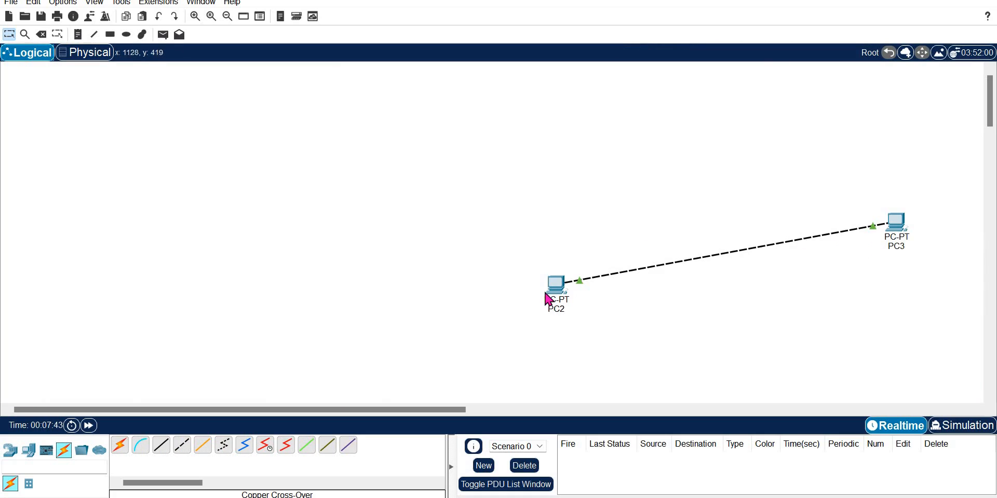
mouse_move(545, 294)
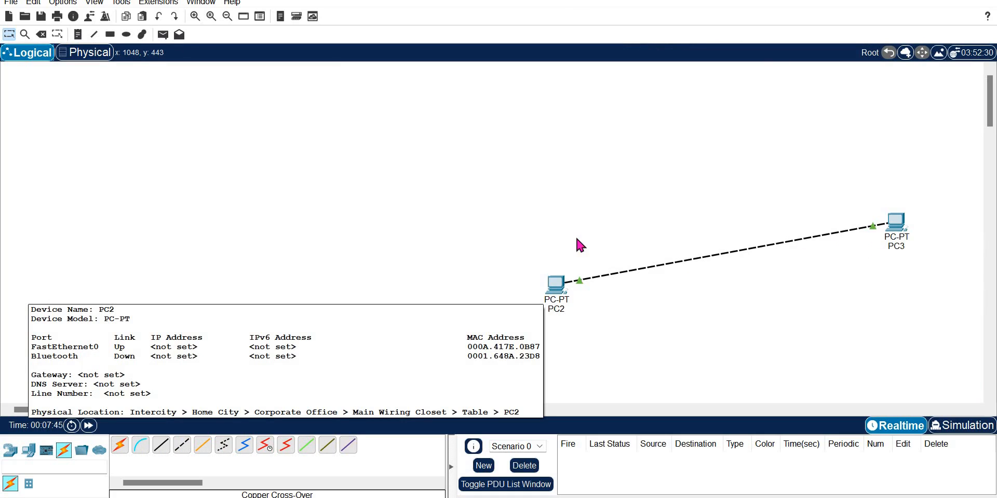
- Rearrange PC2 and PC3 in the logical workspace so they sit level with each other and closer together
drag(564, 295, 709, 232)
drag(626, 165, 957, 299)
drag(896, 216, 486, 216)
click(564, 268)
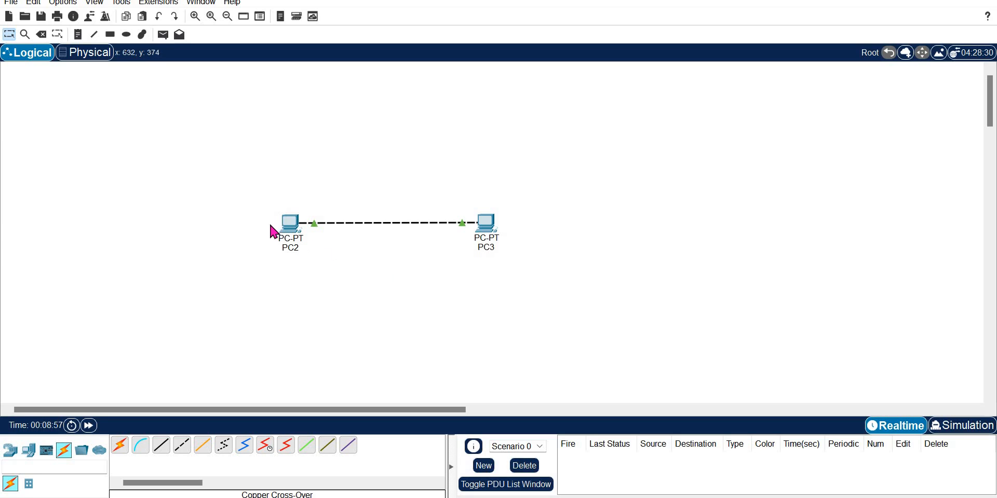
- Show PC2's FastEthernet0 configuration beside the topology, and switch its port status off and back on
click(288, 229)
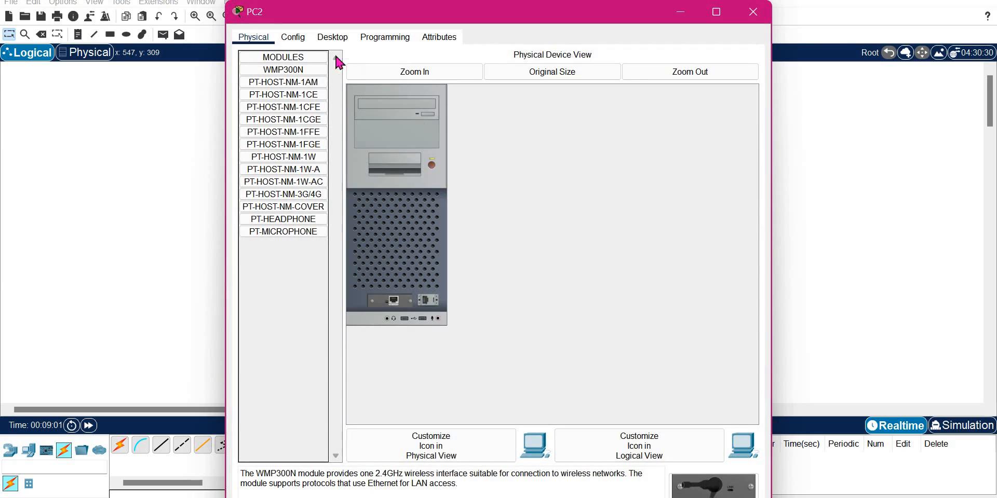
click(300, 42)
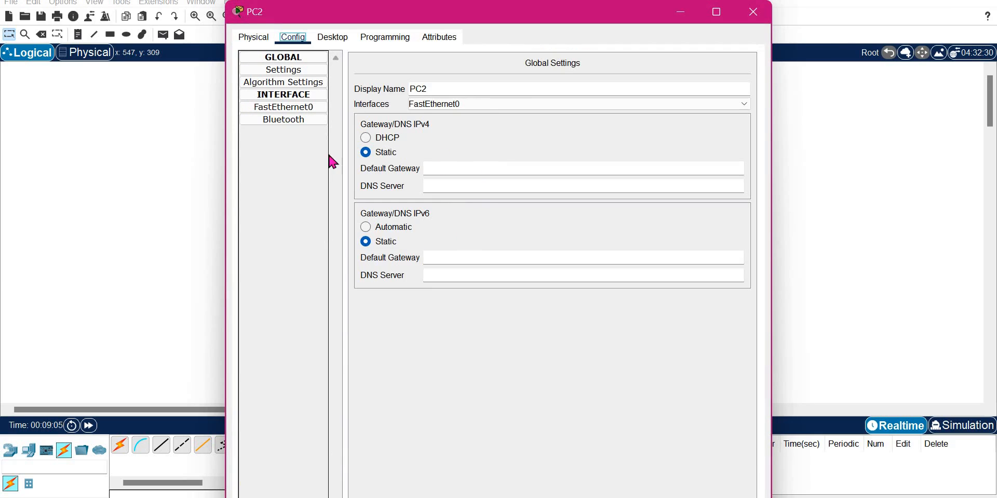
click(301, 108)
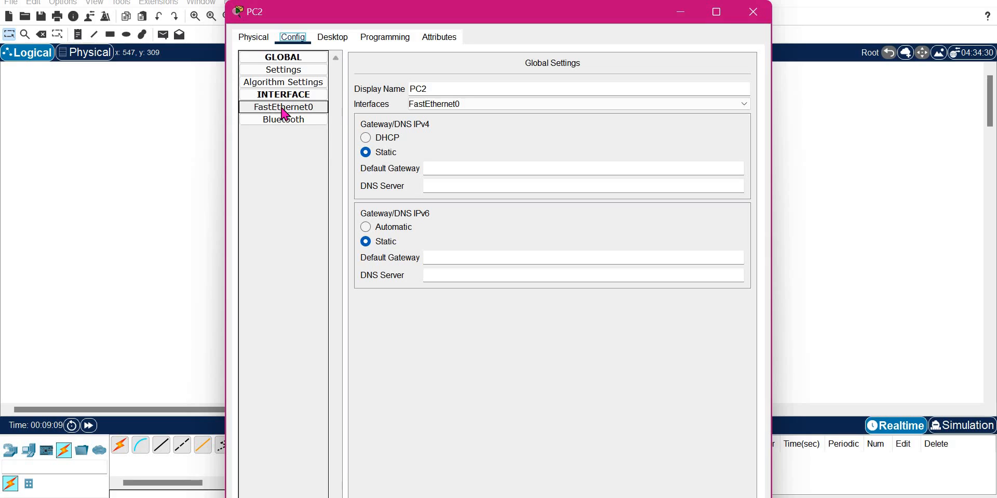
click(283, 108)
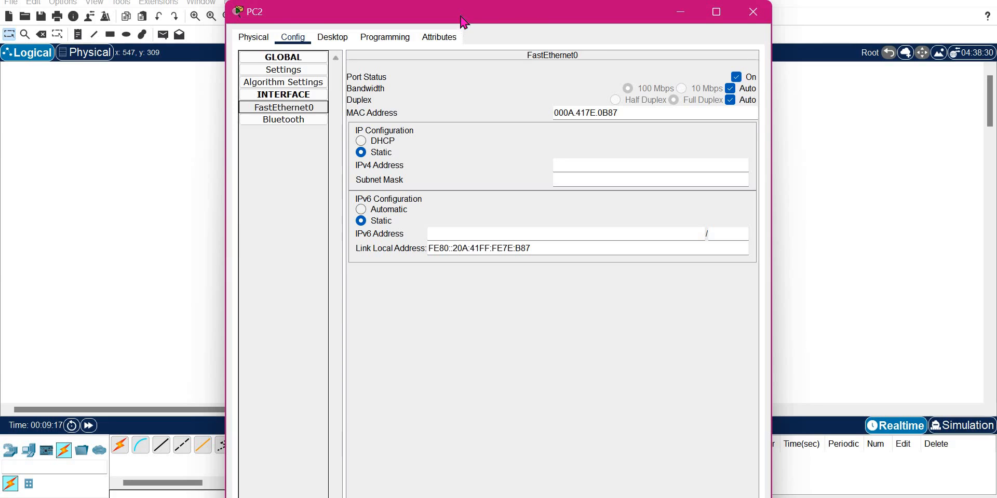
drag(463, 22, 684, 50)
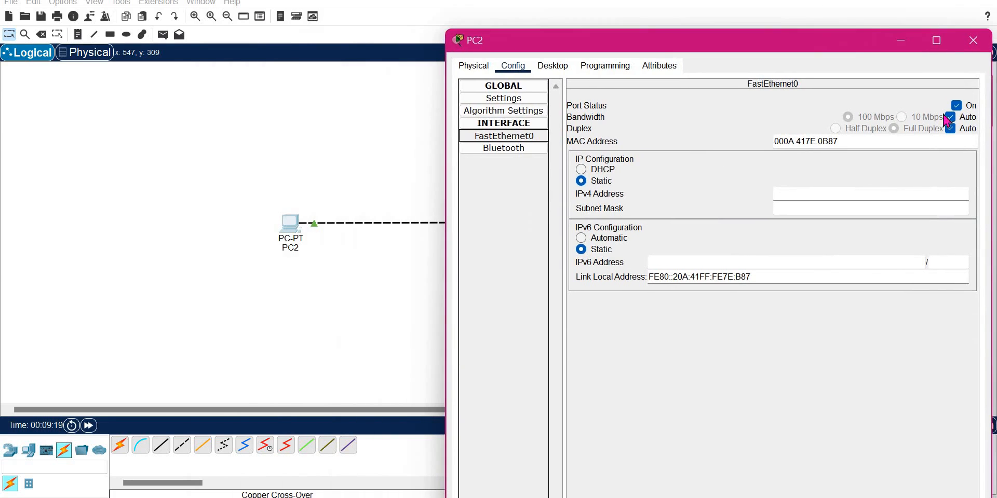
click(958, 107)
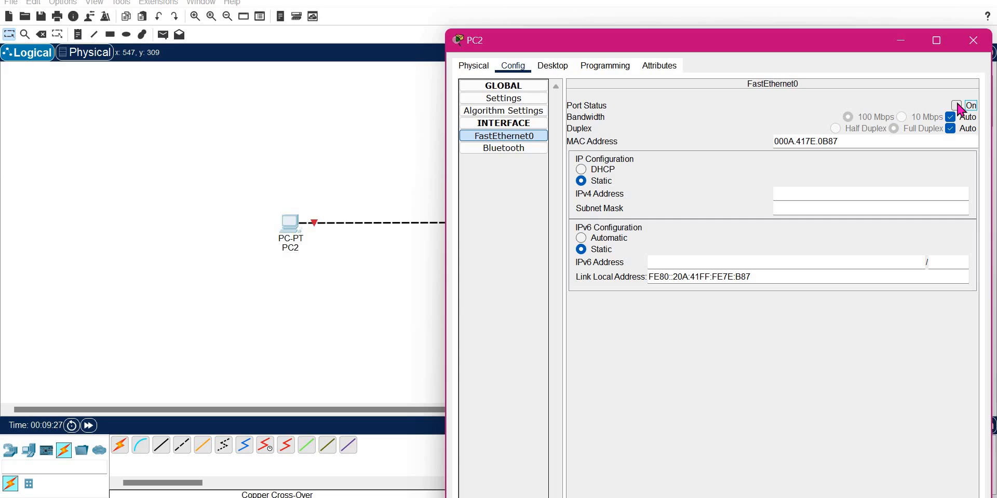
click(957, 105)
- Examine the digit groups of the MAC address of PC2's FastEthernet0 interface
click(777, 141)
key(Right)
key(Right)
key(Right)
key(Right)
key(Right)
key(Right)
key(Right)
key(Right)
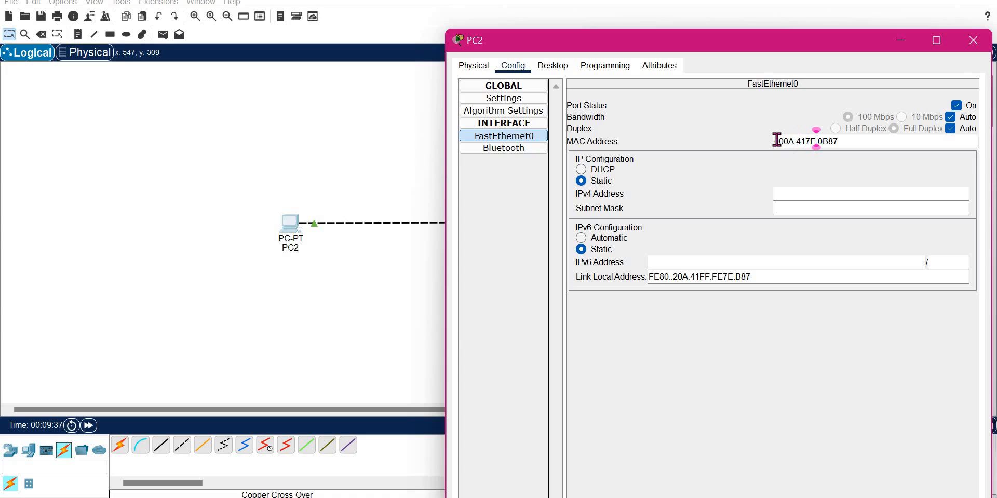
key(Right)
key(Right)
key(Right)
click(870, 137)
key(Home)
key(End)
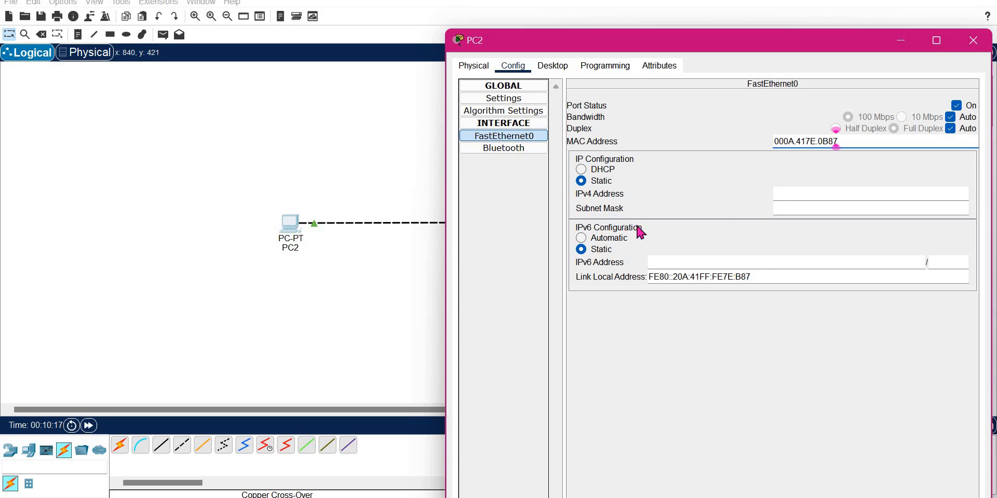
- Give PC2's FastEthernet0 the static IPv4 address 192.168.1.1 with subnet mask 255.255.255.0, and check the device summary
click(607, 183)
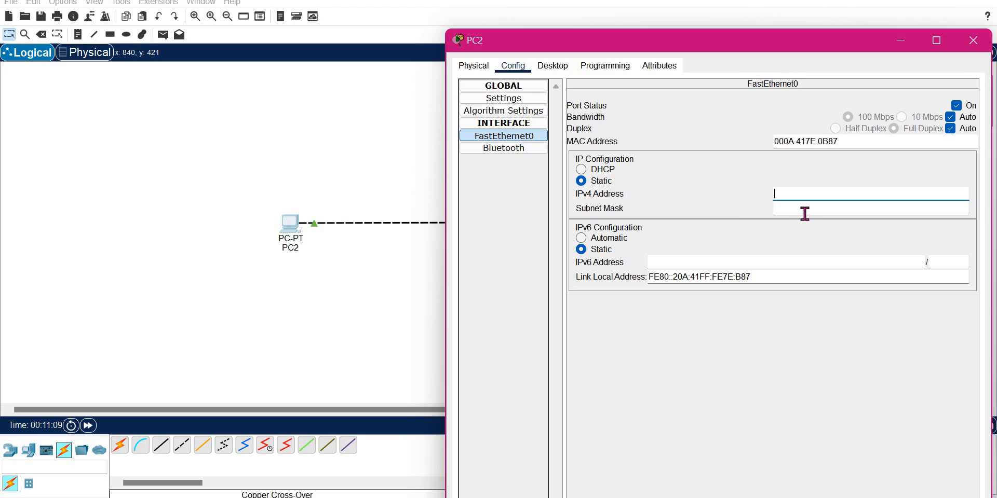
text(192.168.1.1)
click(804, 213)
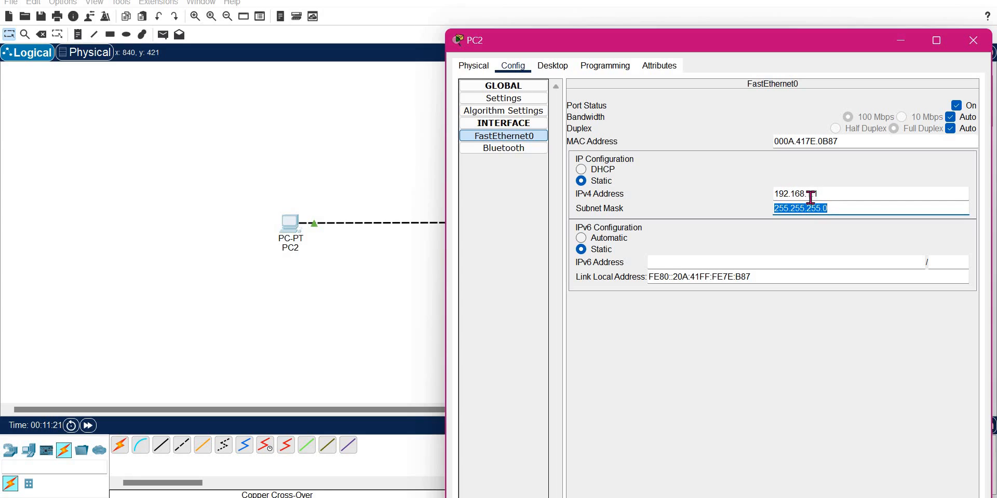
click(833, 194)
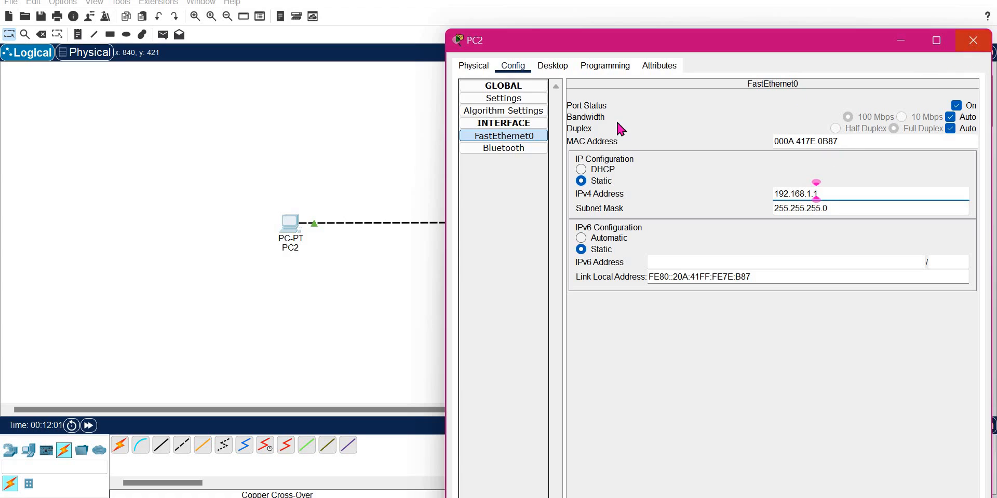
click(846, 213)
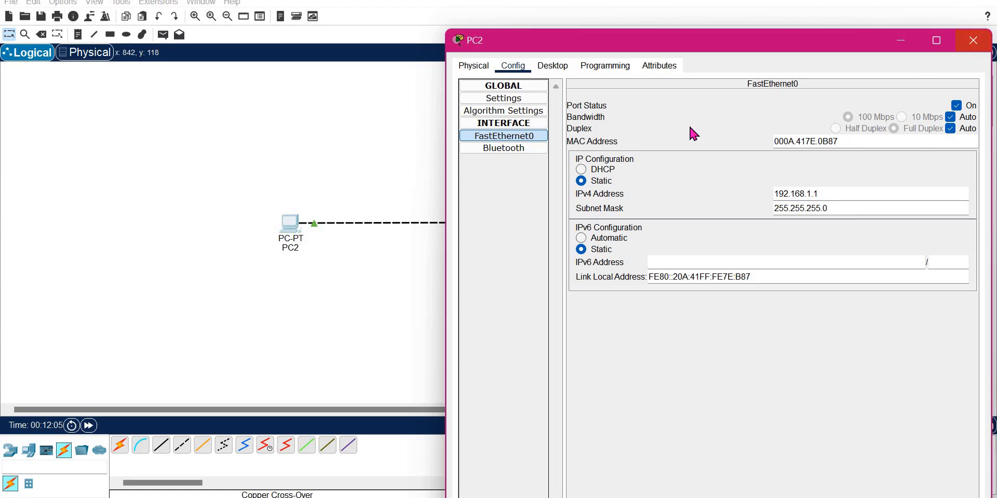
click(973, 40)
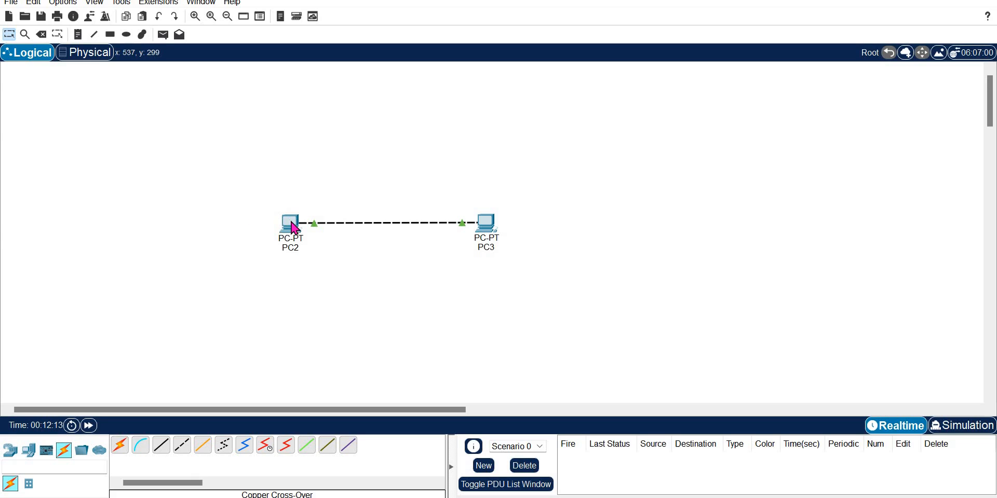
mouse_move(295, 228)
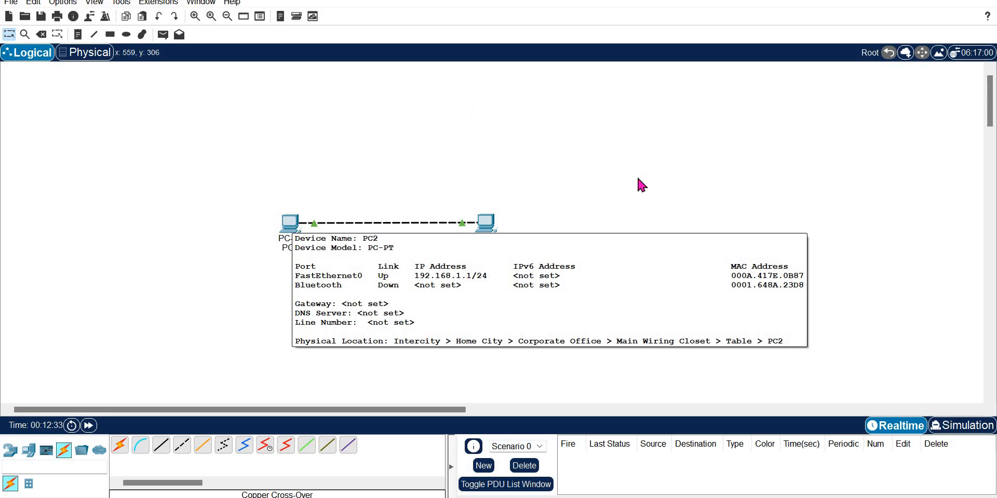
- In PC3's IP Configuration, give FastEthernet0 the static IPv4 address 192.168.1.2 with subnet mask 255.255.255.0
click(495, 229)
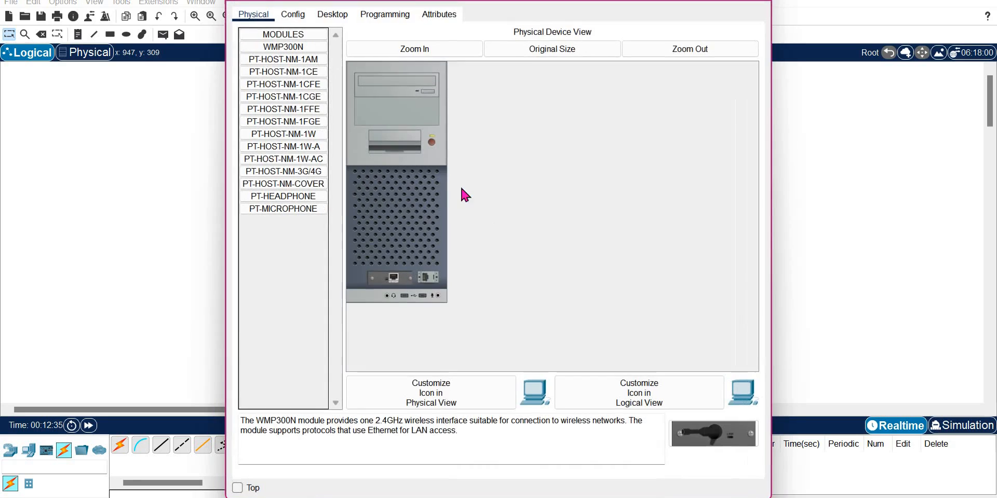
click(332, 15)
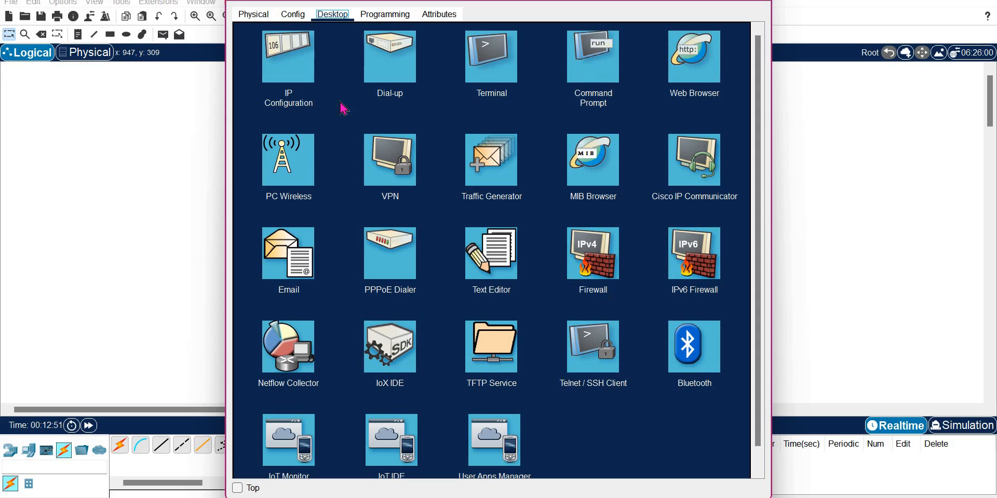
click(290, 69)
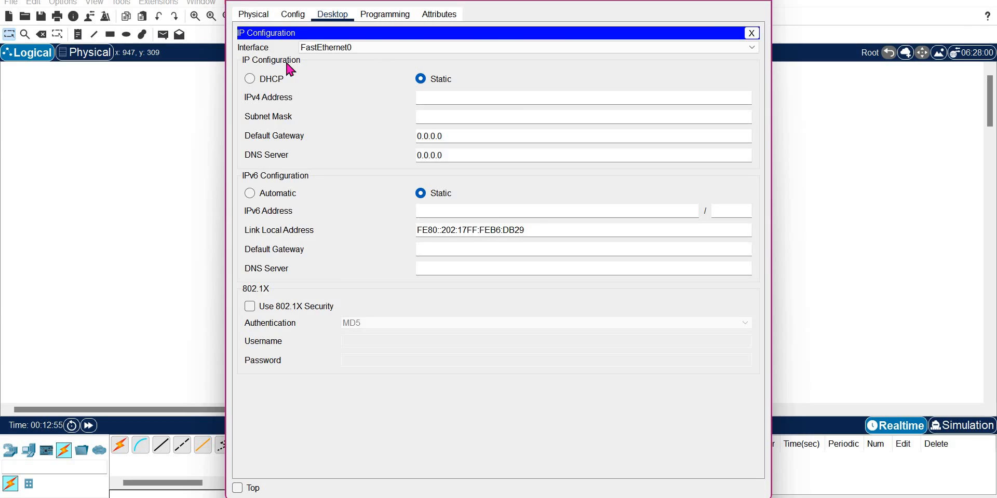
click(383, 51)
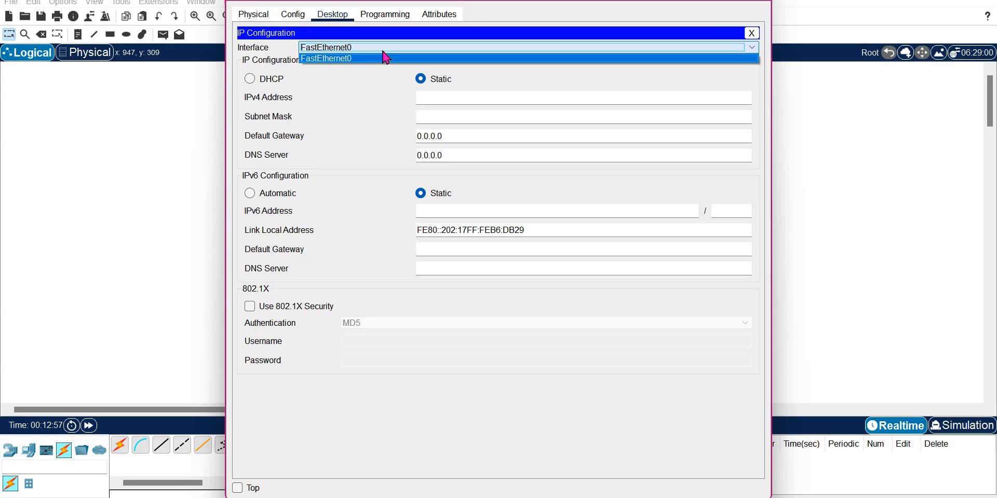
click(383, 50)
click(383, 50)
click(383, 51)
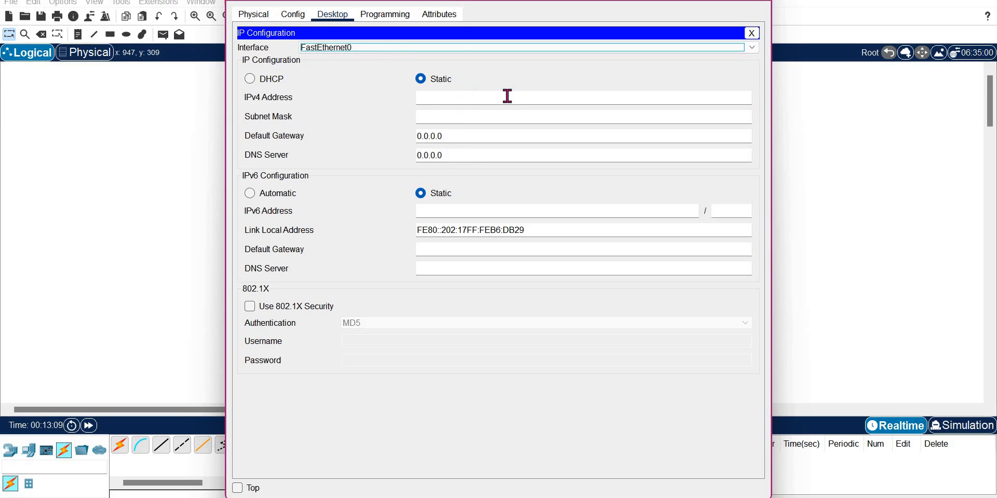
click(444, 97)
text(192)
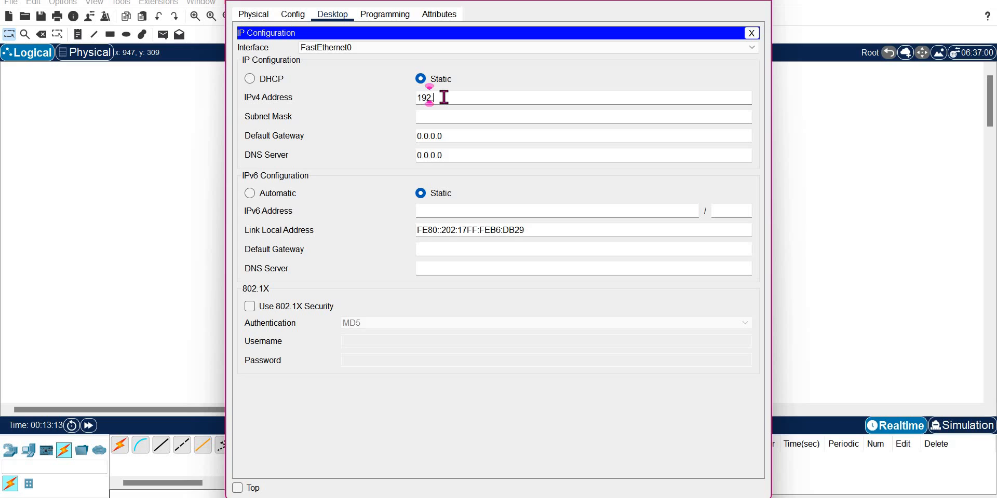
text(.168.1.2)
click(562, 119)
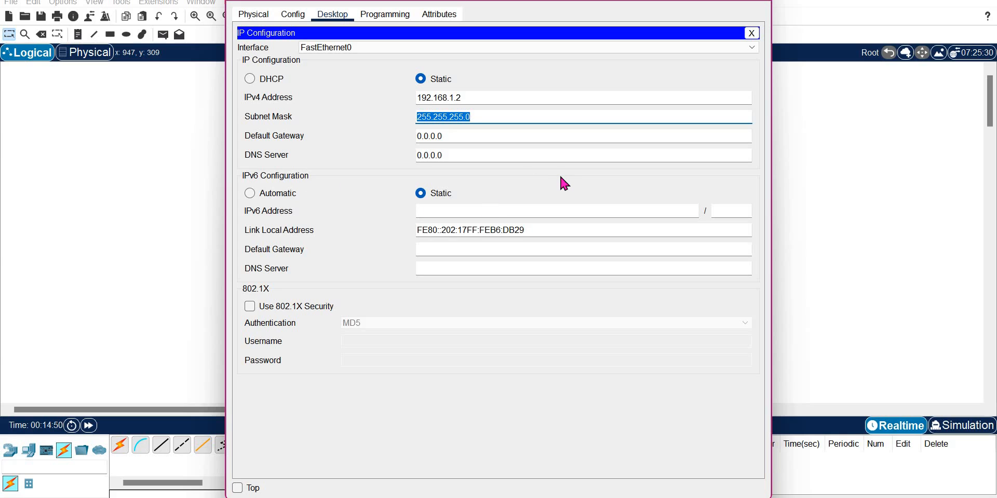
click(442, 135)
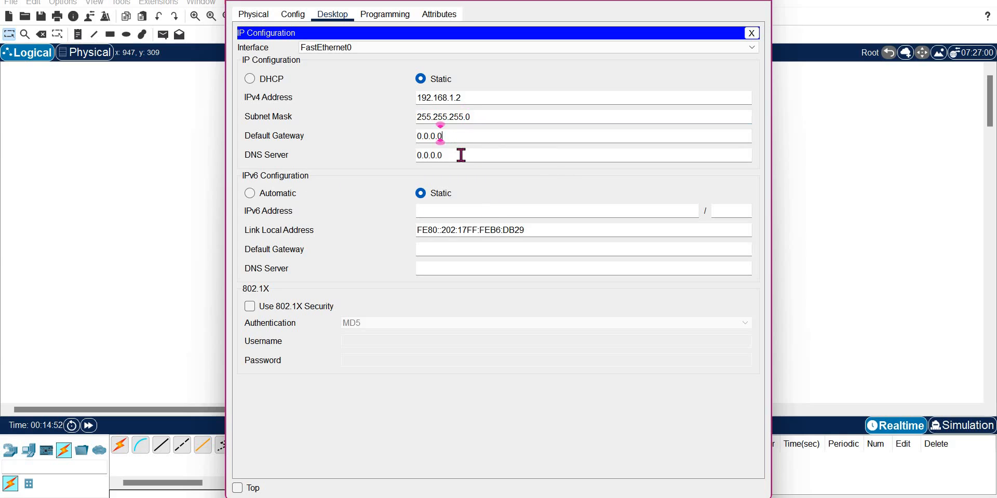
- Try to change PC3's IPv4 address to 192.168.1.1, the same address as PC2
click(582, 104)
key(BackSpace)
text(1)
key(Return)
click(590, 110)
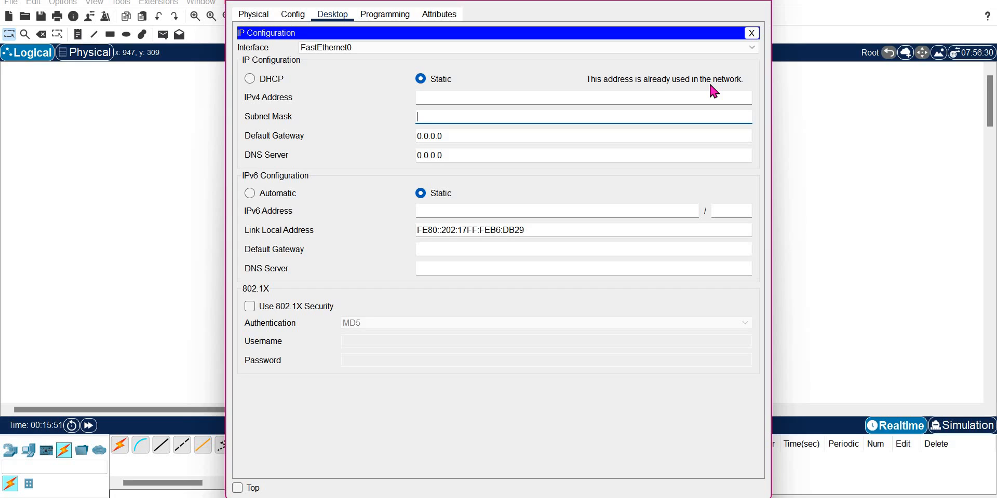
- Try to assign the network address 192.168.1.0 to PC3 as its IPv4 address
click(691, 93)
text(192.168.1.0)
key(Return)
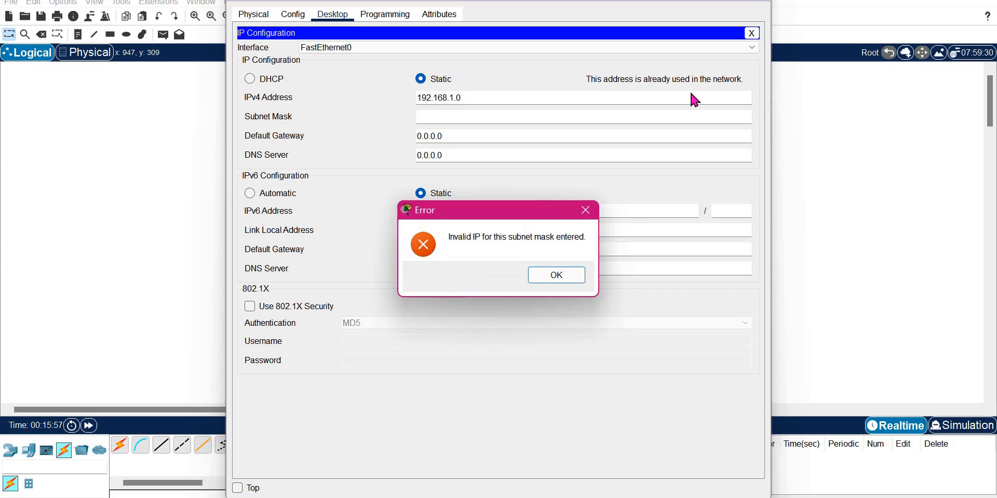
click(581, 278)
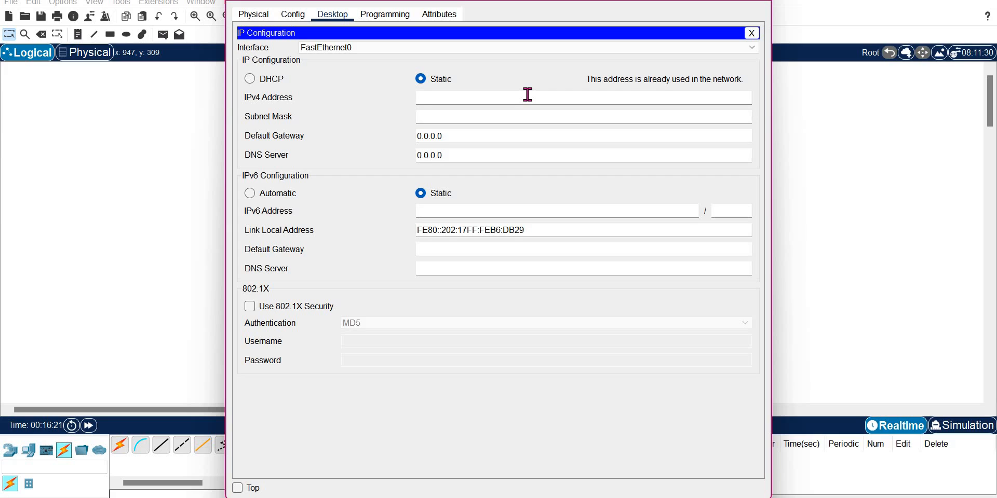
- Try to assign the broadcast address 192.168.1.255 to PC3 as its IPv4 address
text(192.1)
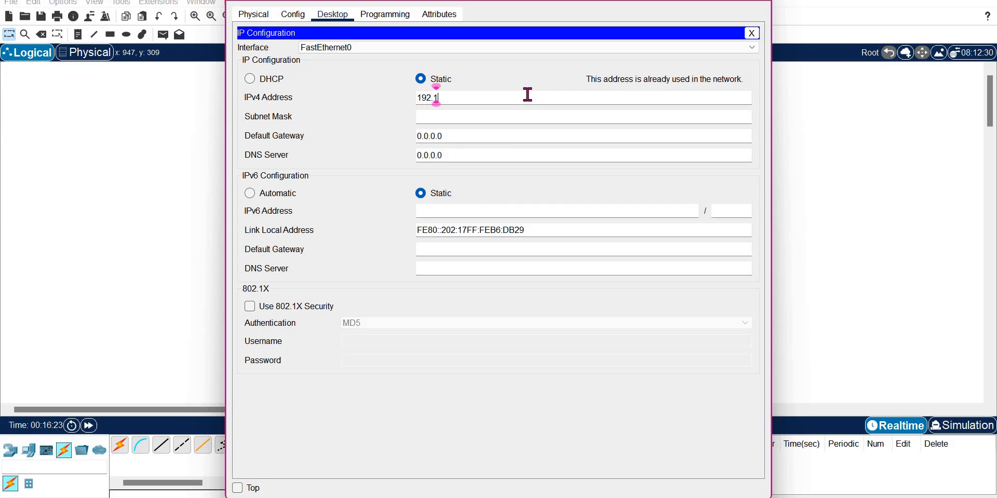
text(68.1.255)
key(Return)
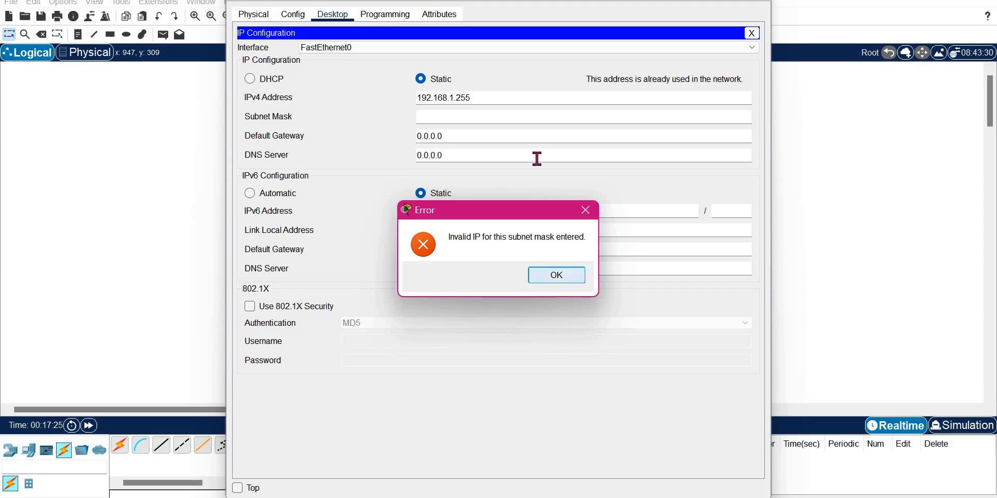
key(Return)
- Set PC3's IPv4 address to 192.168.1.2 with subnet mask 255.255.255.0, and close its configuration
text(192.168.1.2)
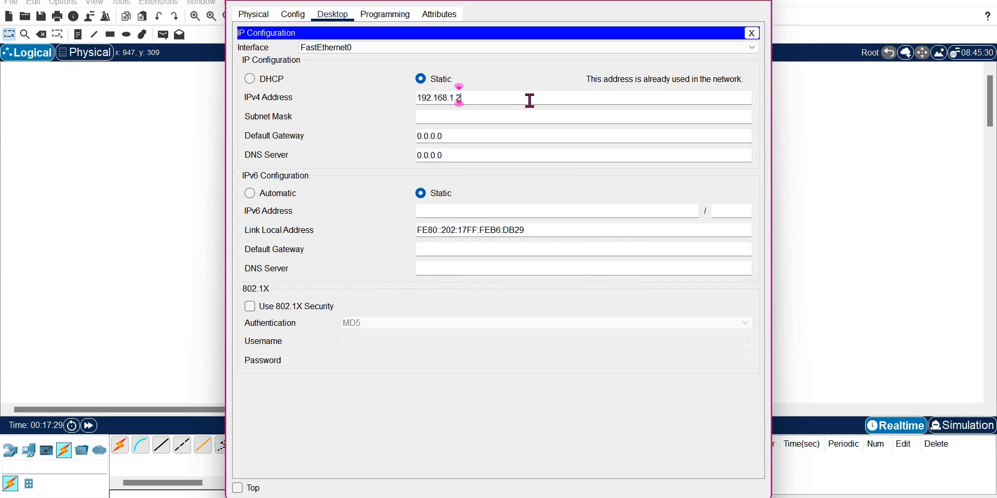
key(Tab)
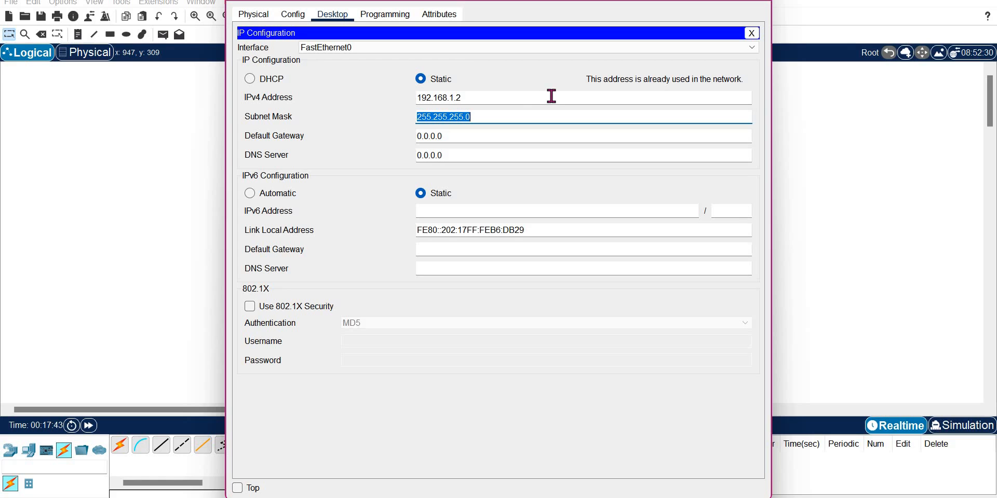
click(552, 96)
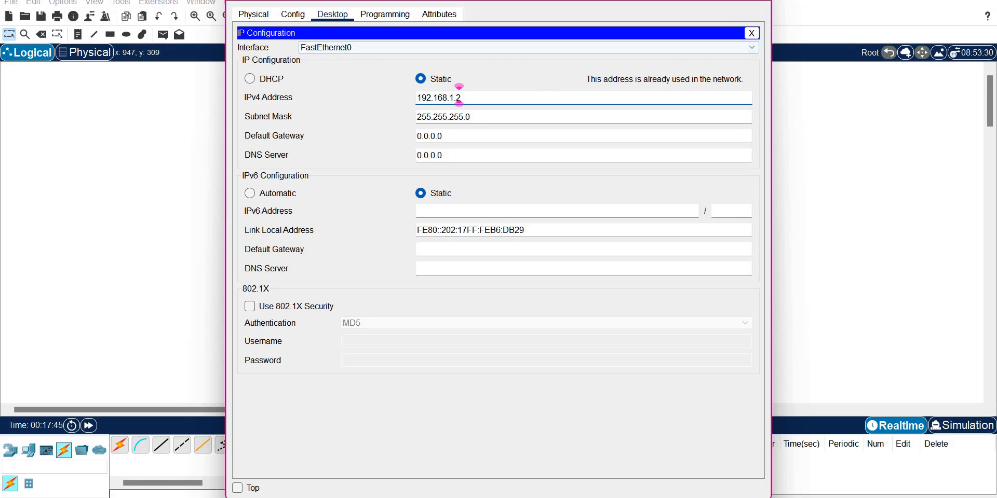
click(757, 0)
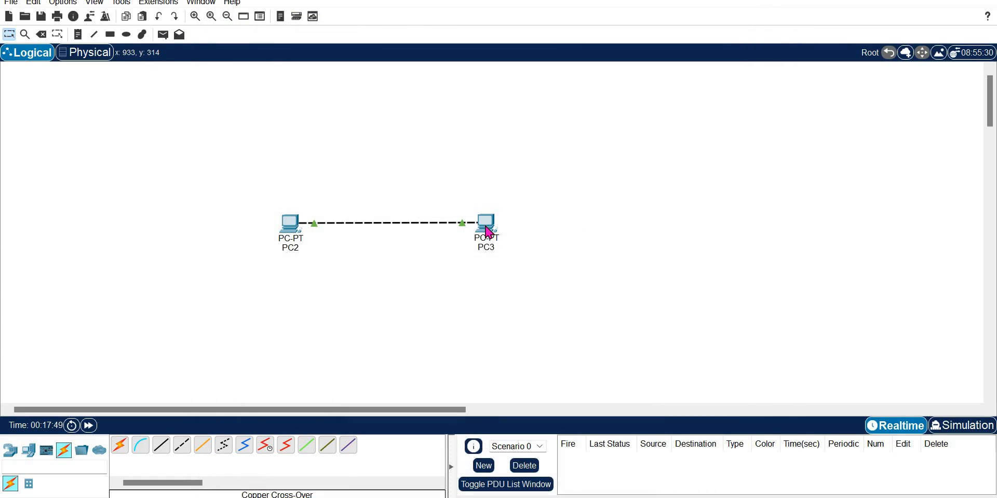
mouse_move(490, 234)
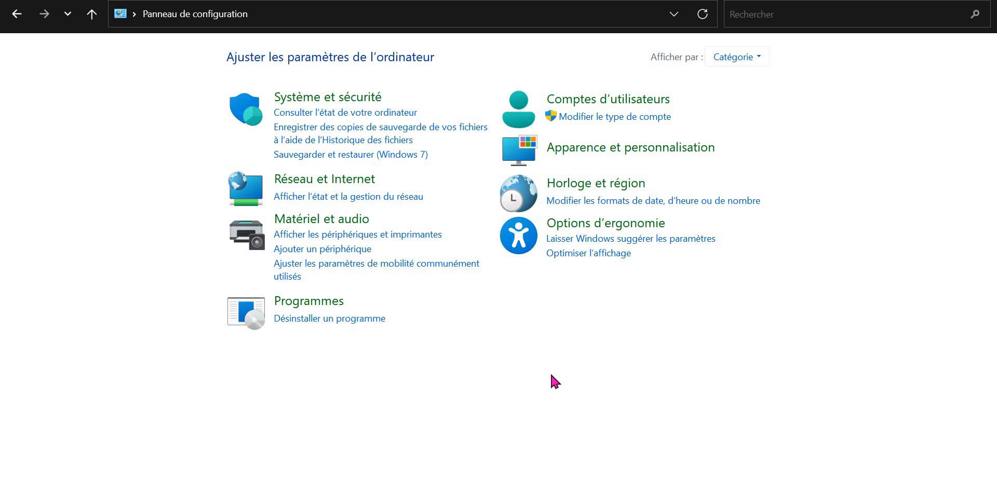
- In the Windows Control Panel, open the Wi-Fi connection's properties from the Network and Sharing Center
click(353, 179)
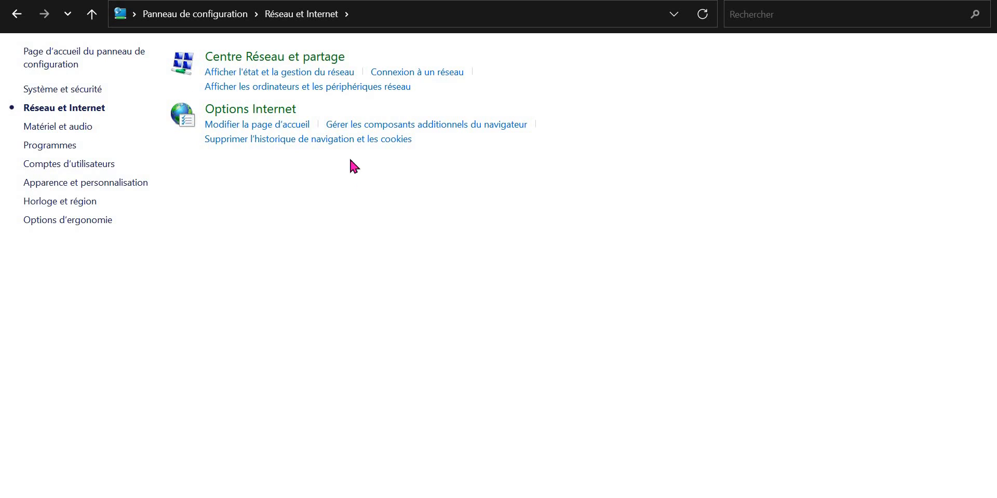
click(317, 58)
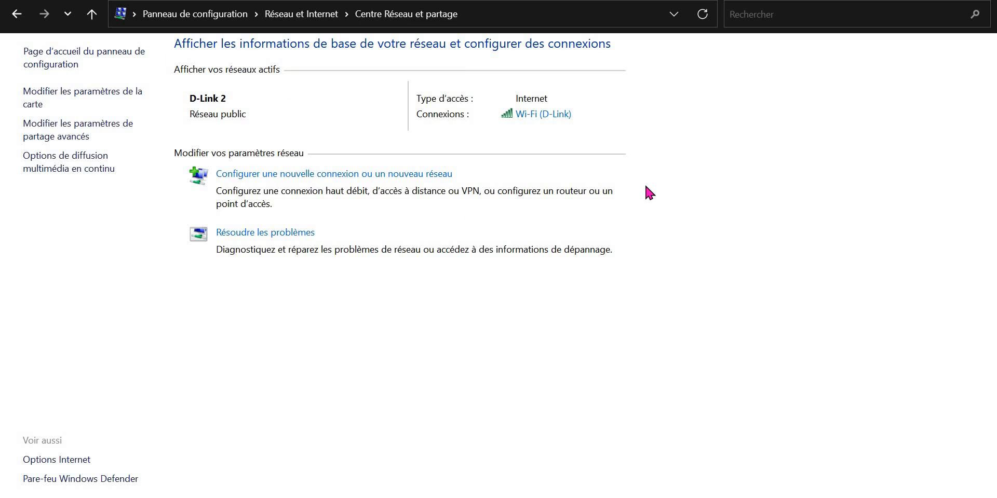
click(559, 114)
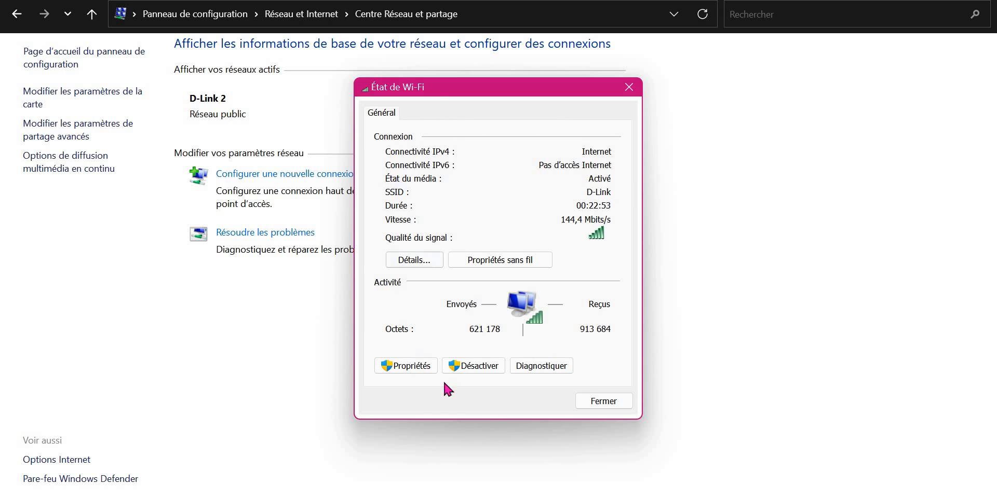
click(413, 365)
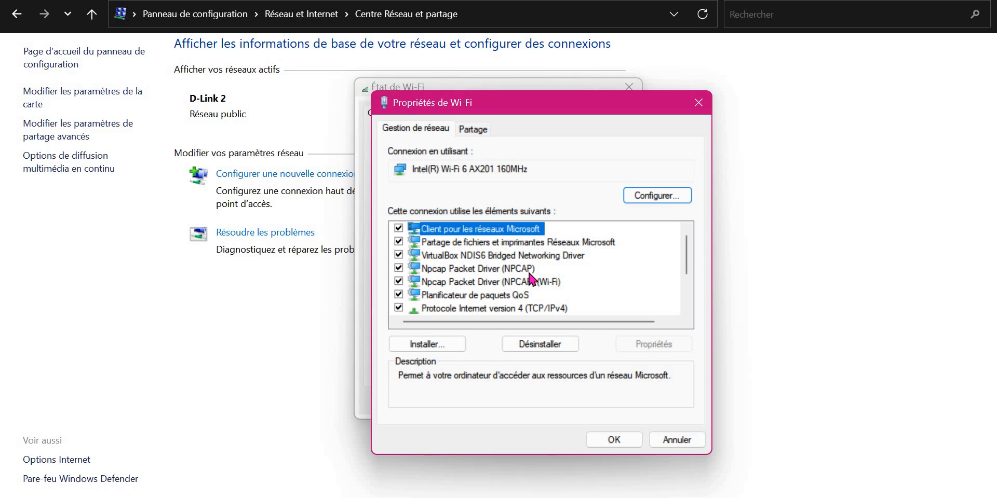
- Find Internet Protocol version 4 (TCP/IPv4) among the Wi-Fi connection's items and open its properties
click(529, 274)
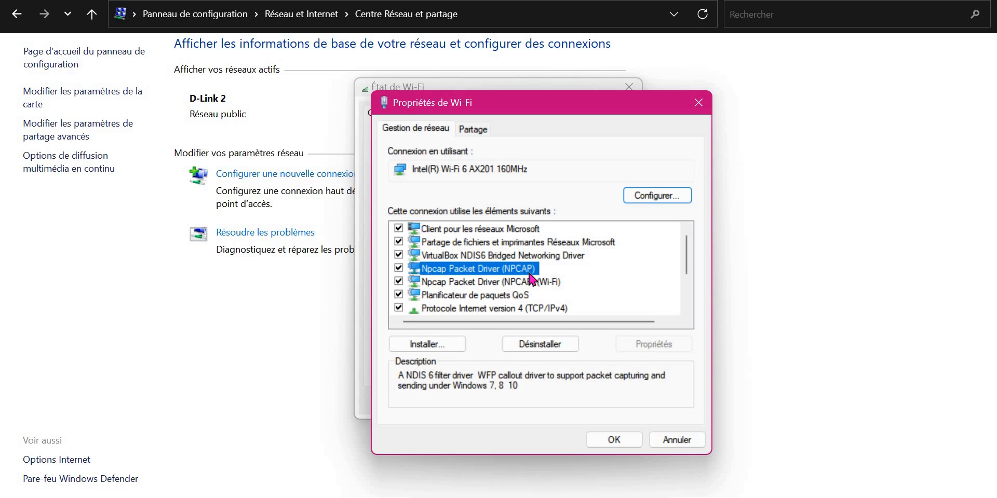
key(Down)
key(Down)
key(Down)
key(Down)
key(Down)
key(Down)
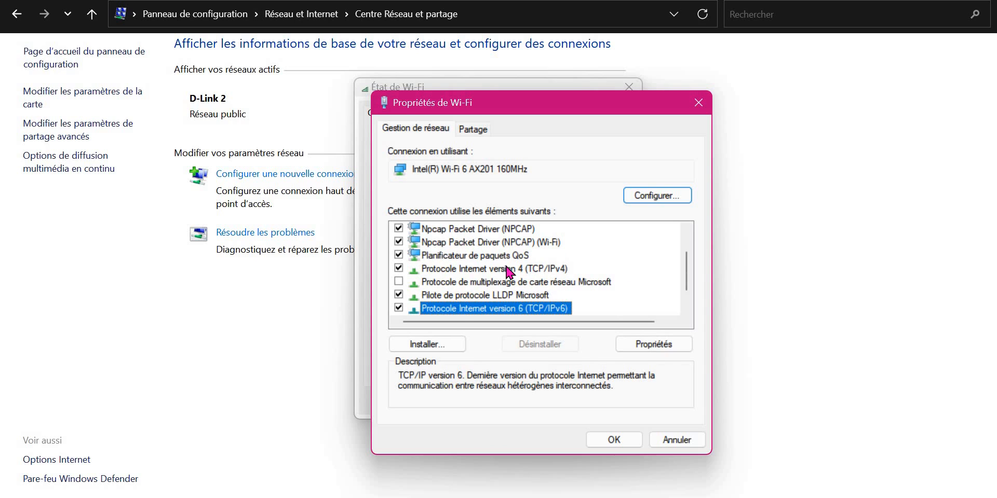
click(508, 270)
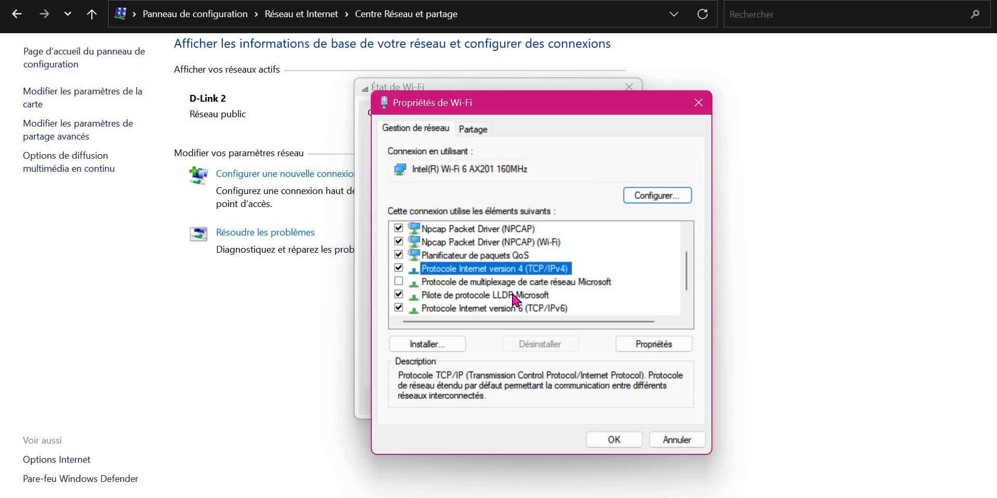
double_click(503, 269)
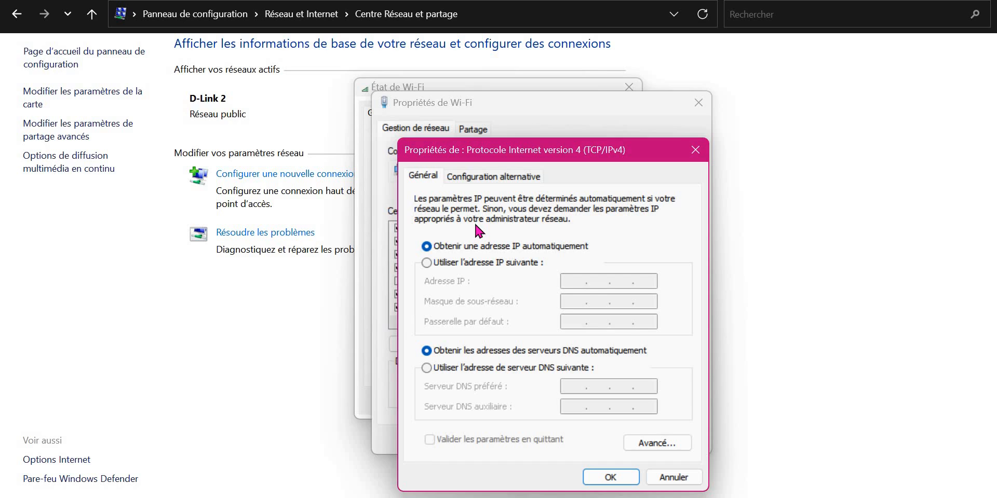
- Try static IP 192.168.1.1 with mask 255.255.255.0, revert to automatic addressing, and close the Wi-Fi dialogs without saving
click(458, 265)
click(571, 281)
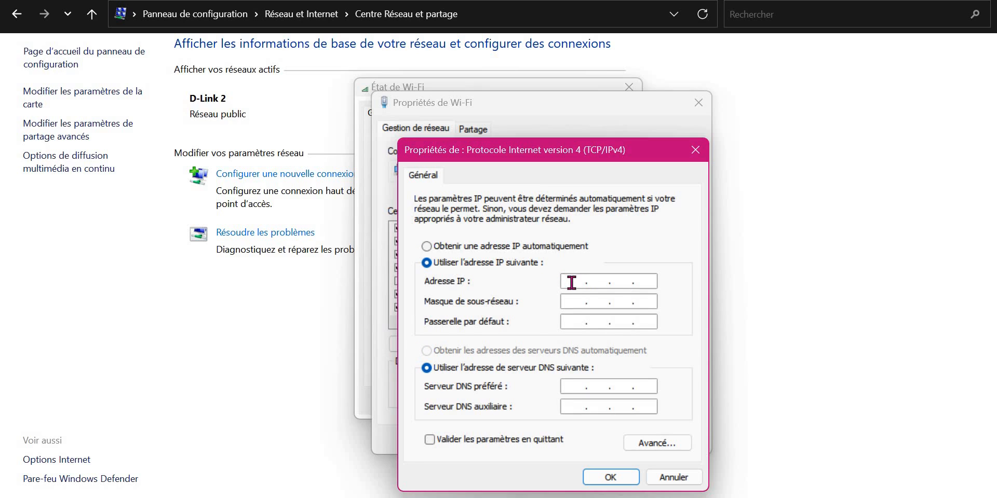
text(192 . 168 . 1 . 1)
key(Tab)
key(Tab)
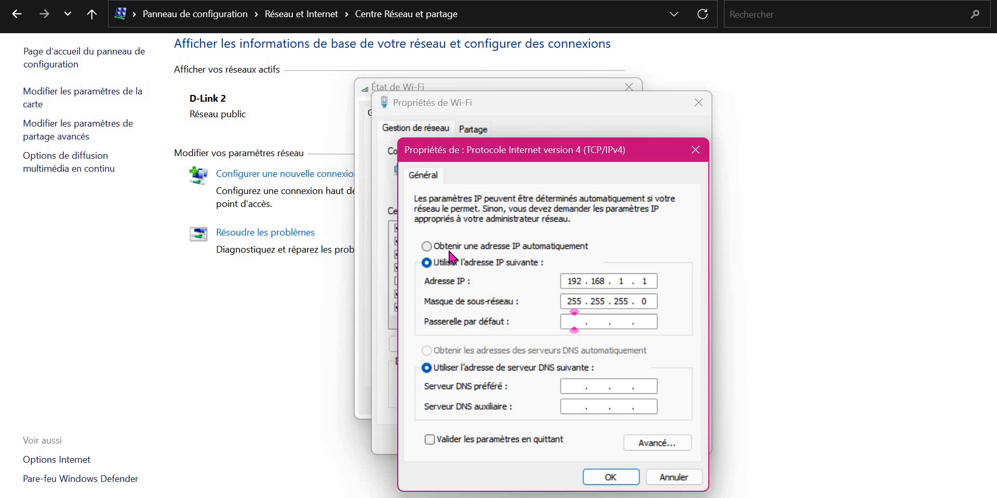
click(450, 247)
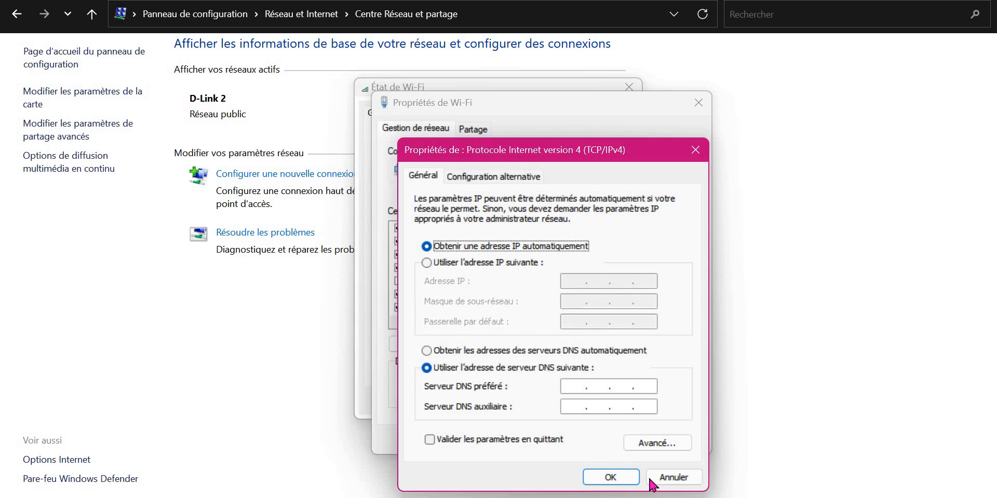
click(672, 478)
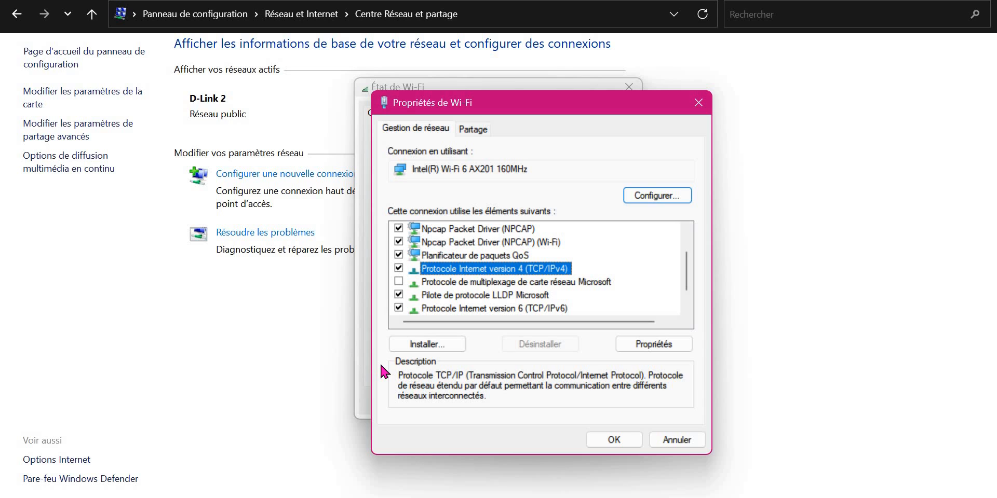
click(653, 440)
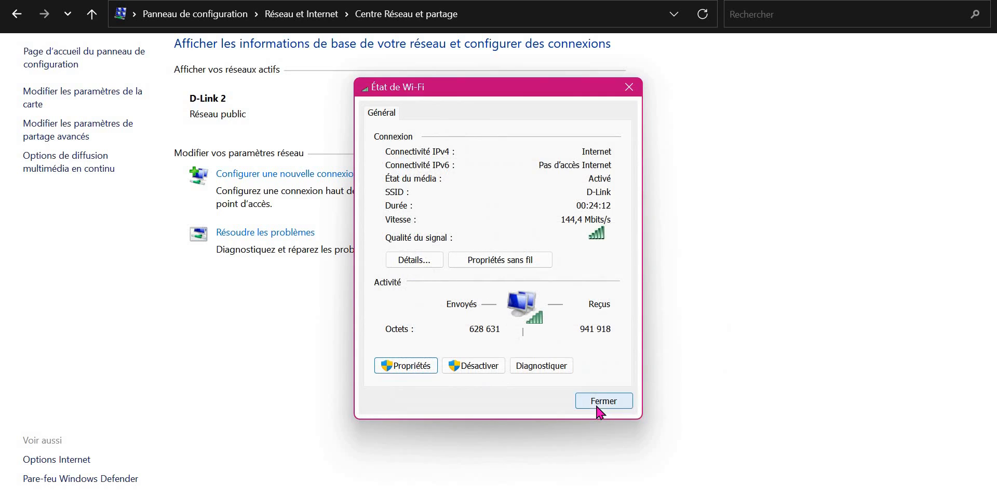
click(597, 411)
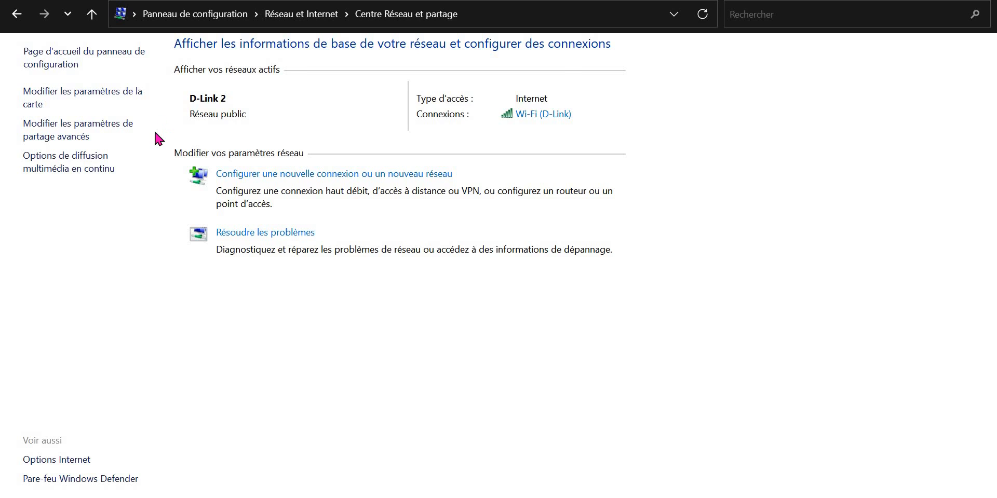
- Open the Wi-Fi adapter's properties from the list of network connections in the adapter settings
click(134, 101)
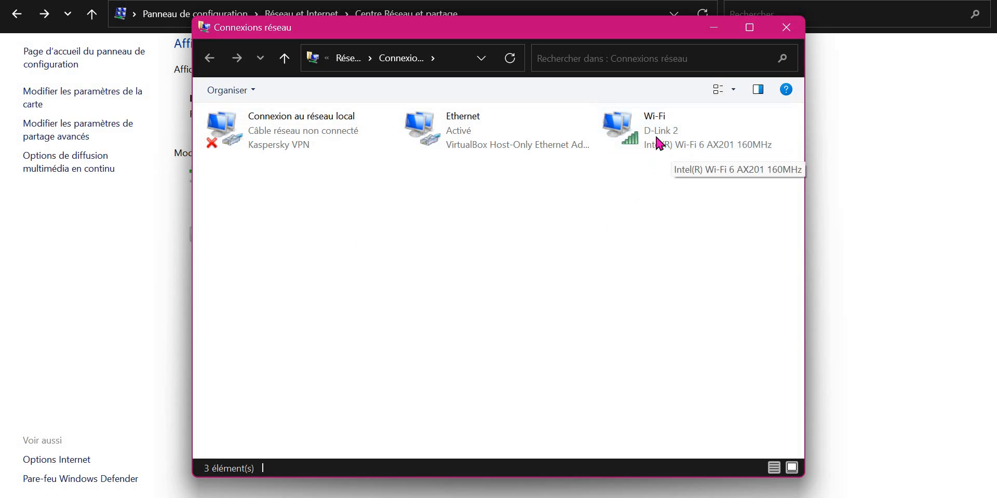
double_click(669, 145)
click(409, 367)
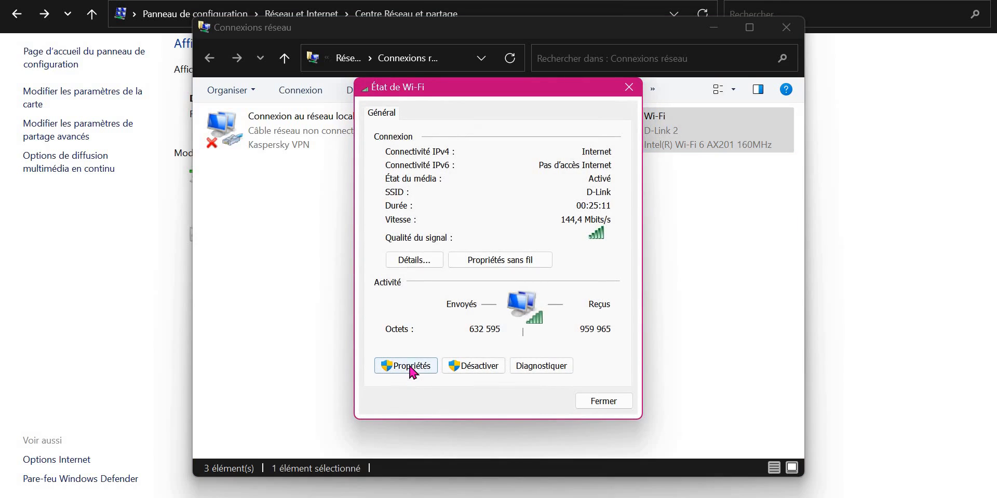
- Examine the automatic and manual address options in the Wi-Fi adapter's TCP/IPv4 properties, and discard any change
click(517, 270)
key(Down)
key(Down)
key(Down)
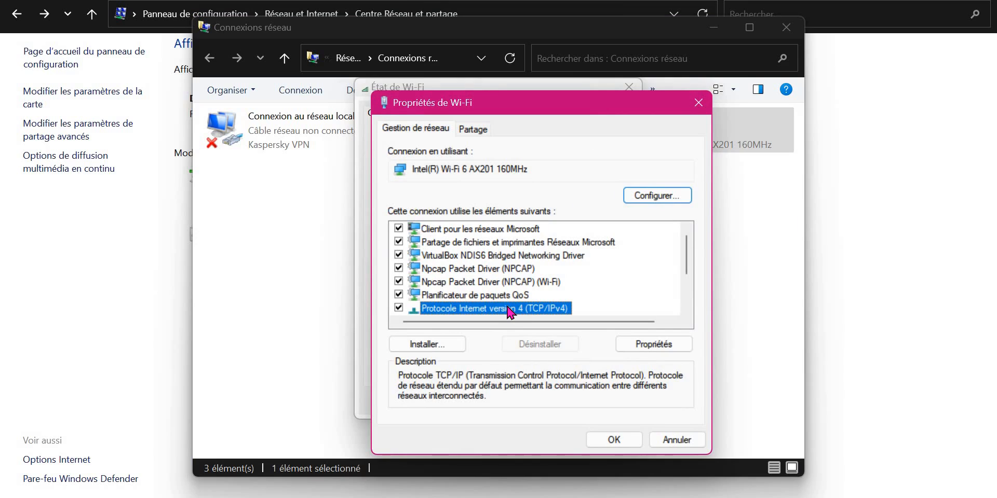
double_click(509, 310)
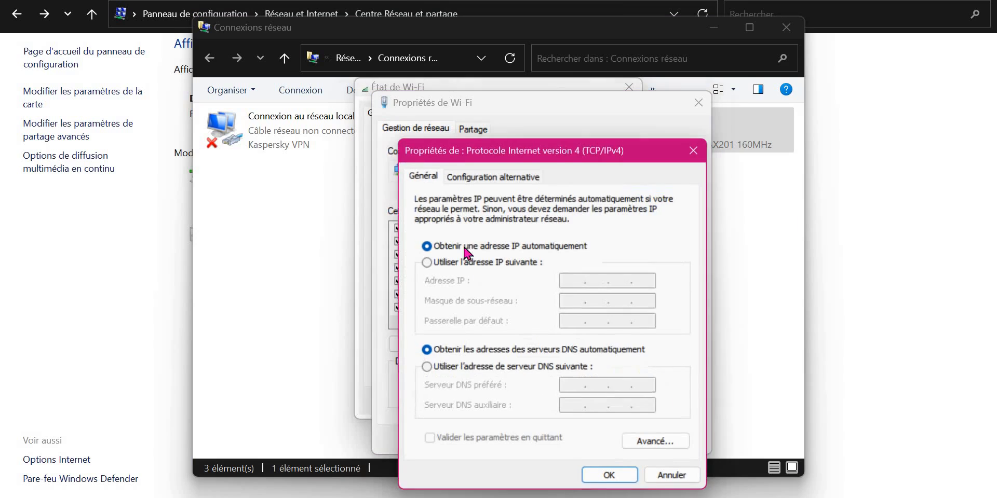
click(484, 264)
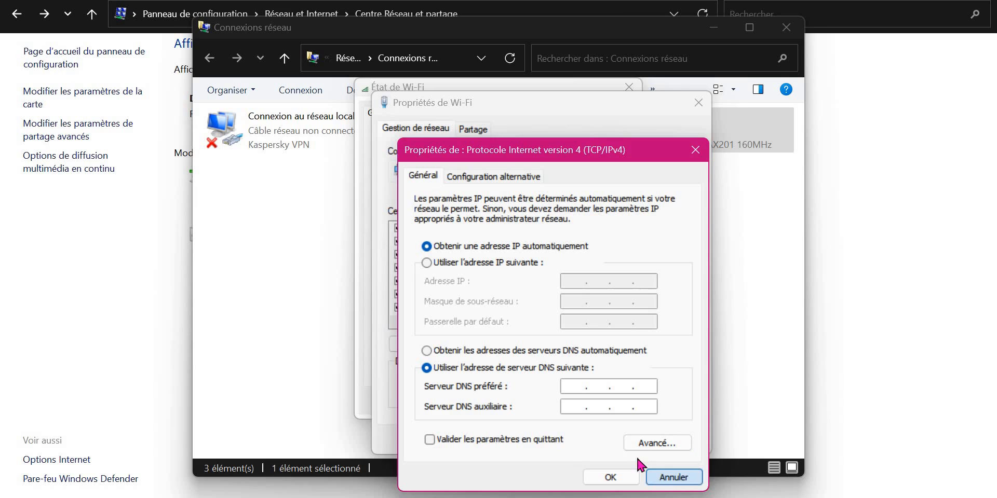
click(659, 475)
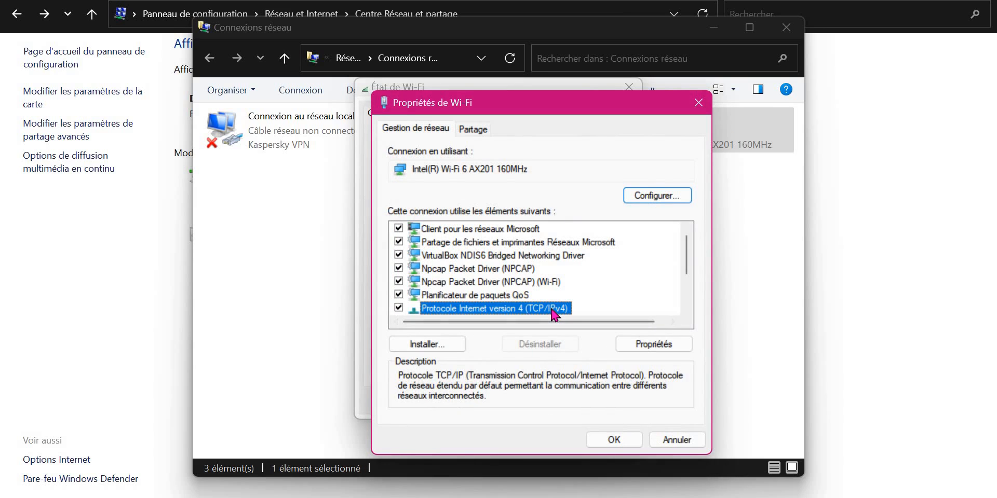
- Examine the manual address option in the Wi-Fi adapter's TCP/IPv6 properties, discard the changes, and close the network connections window
key(Down)
key(Down)
key(Down)
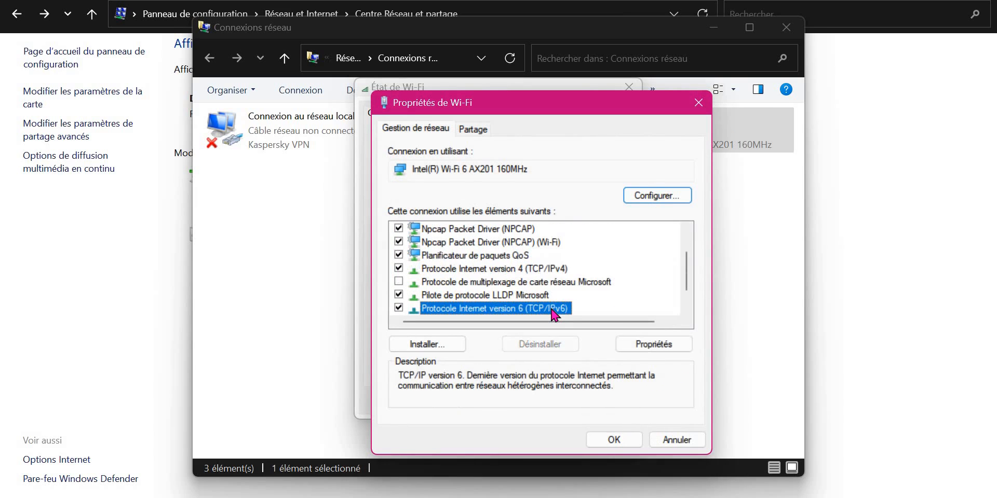
double_click(554, 312)
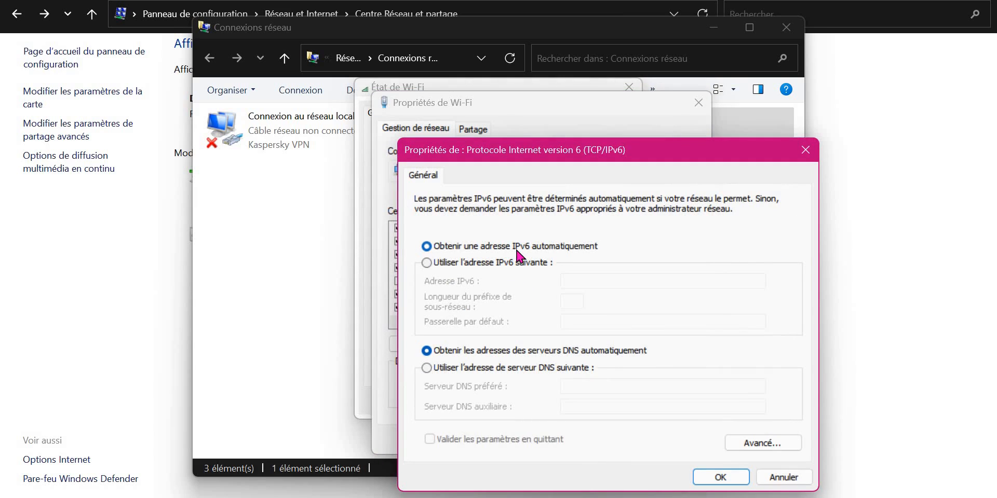
click(512, 265)
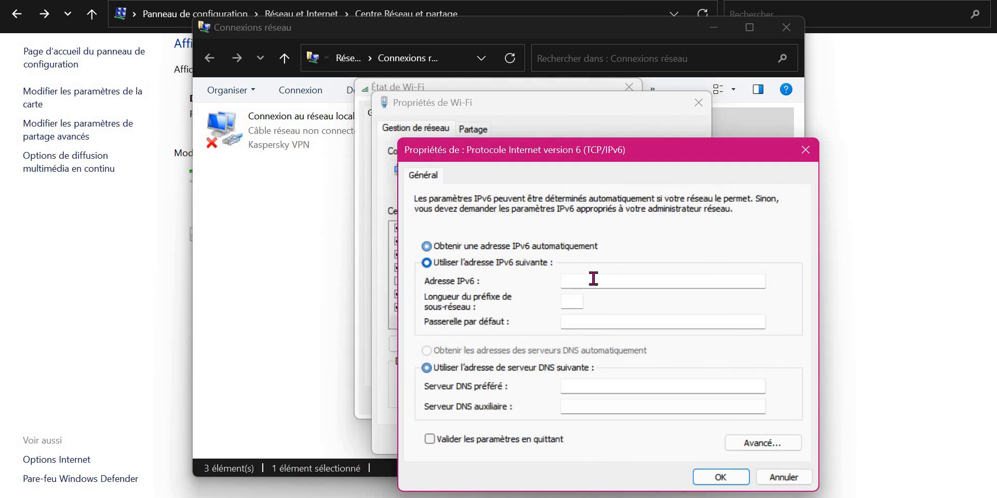
click(595, 279)
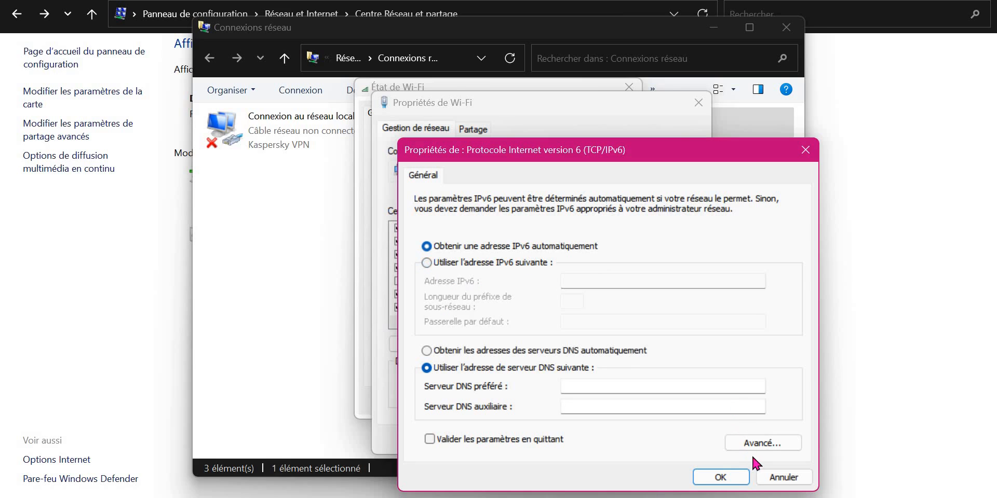
click(780, 476)
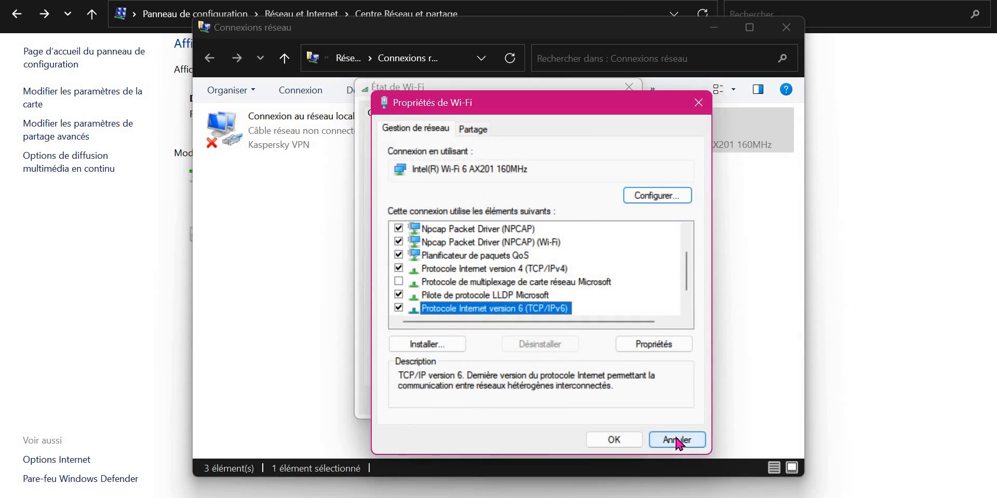
click(677, 440)
click(604, 402)
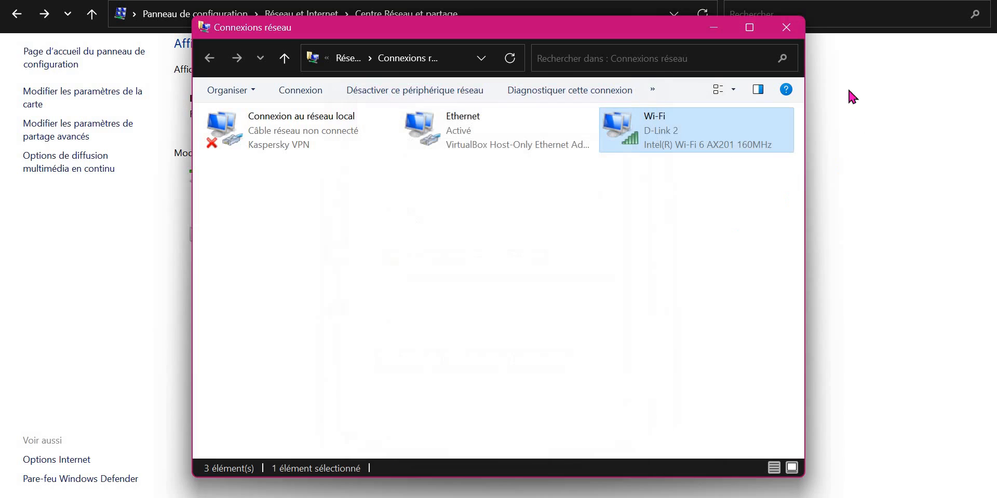
click(793, 31)
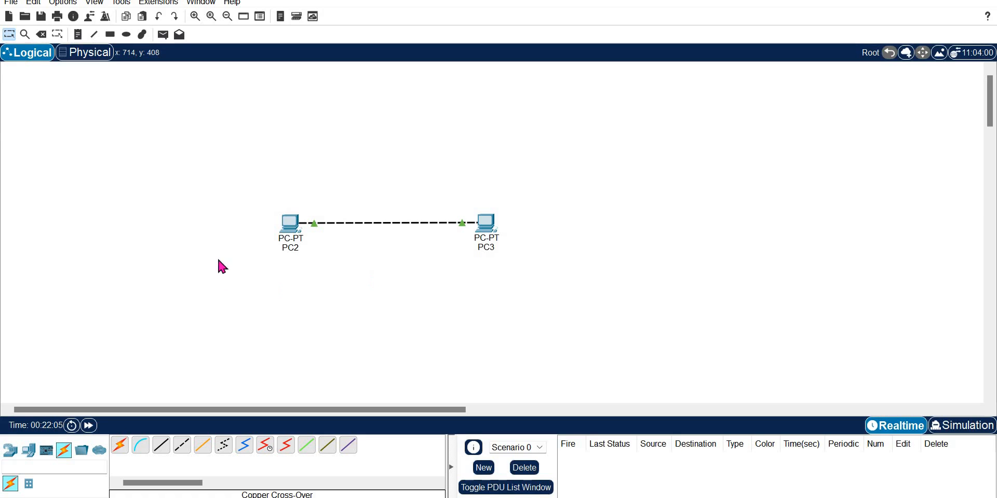
- In Packet Tracer, open PC2's Command Prompt and run ipconfig to check its IP configuration
click(285, 228)
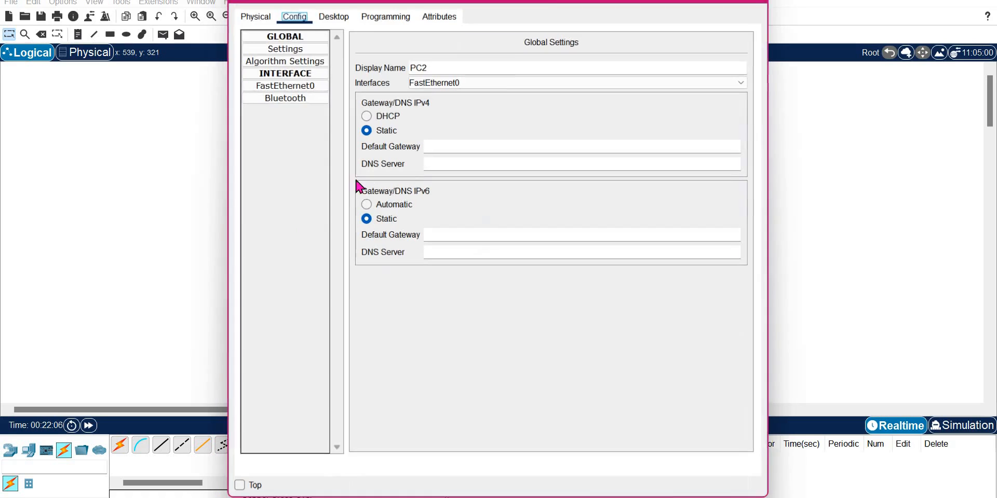
click(333, 18)
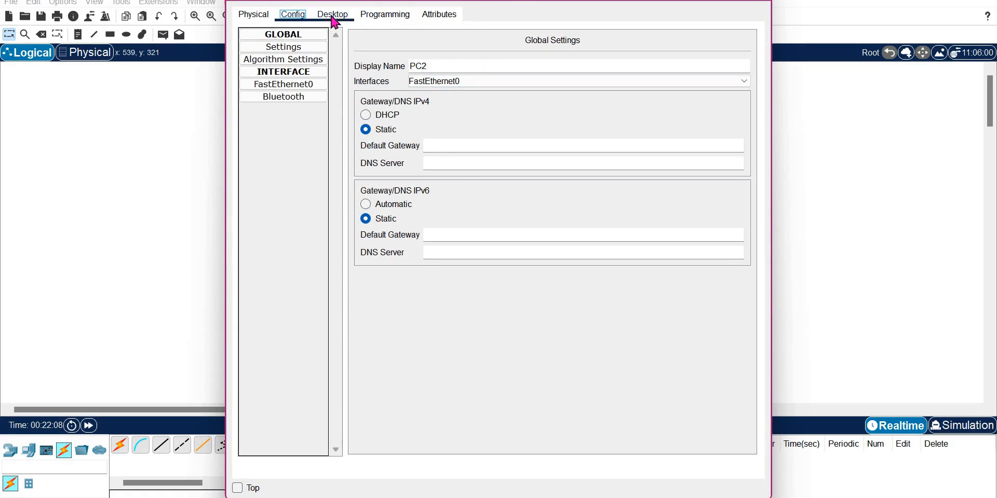
click(597, 78)
click(753, 35)
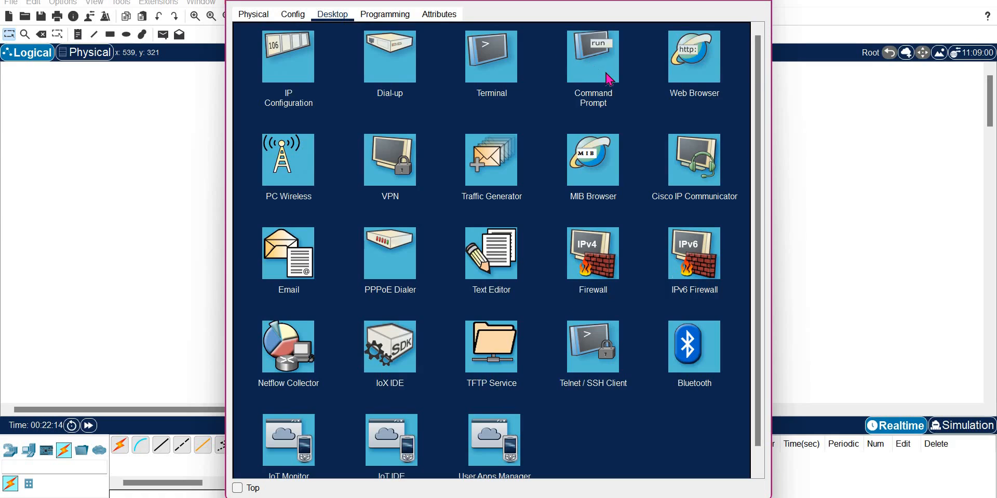
click(608, 78)
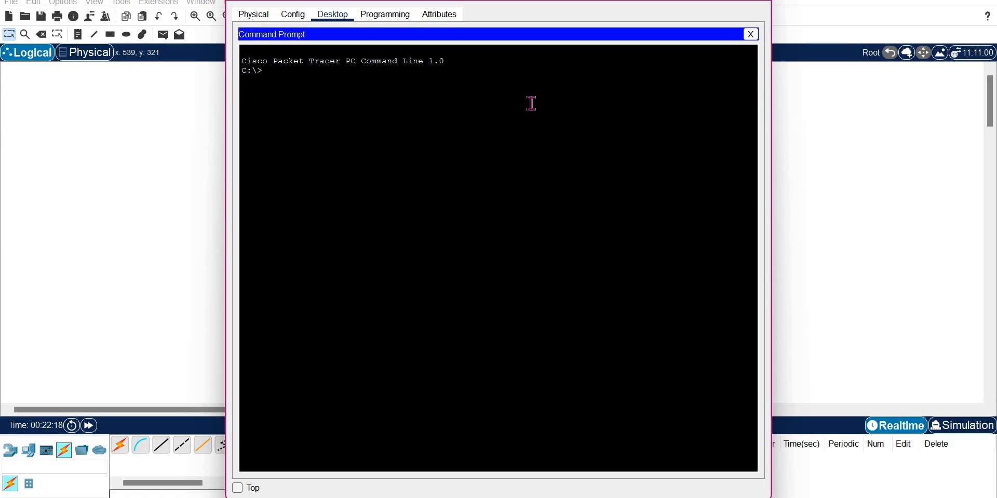
text(ipconfig)
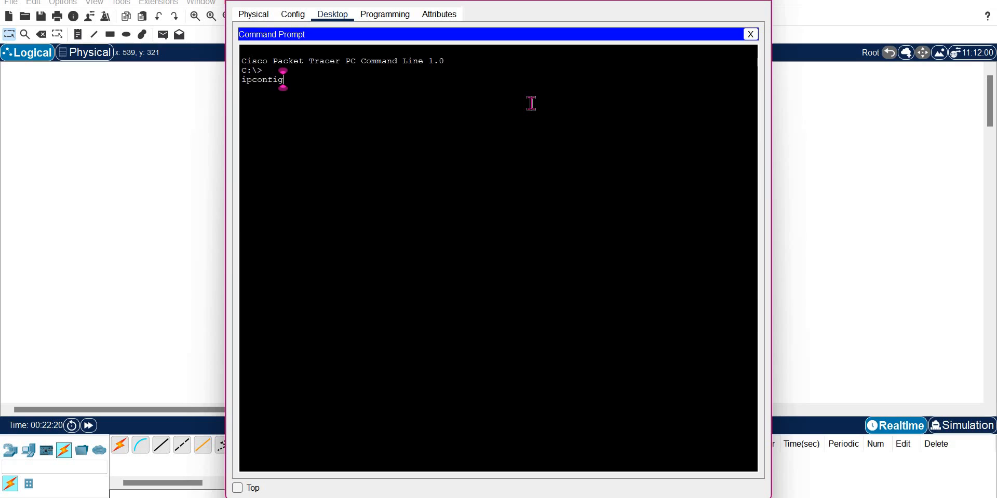
key(Return)
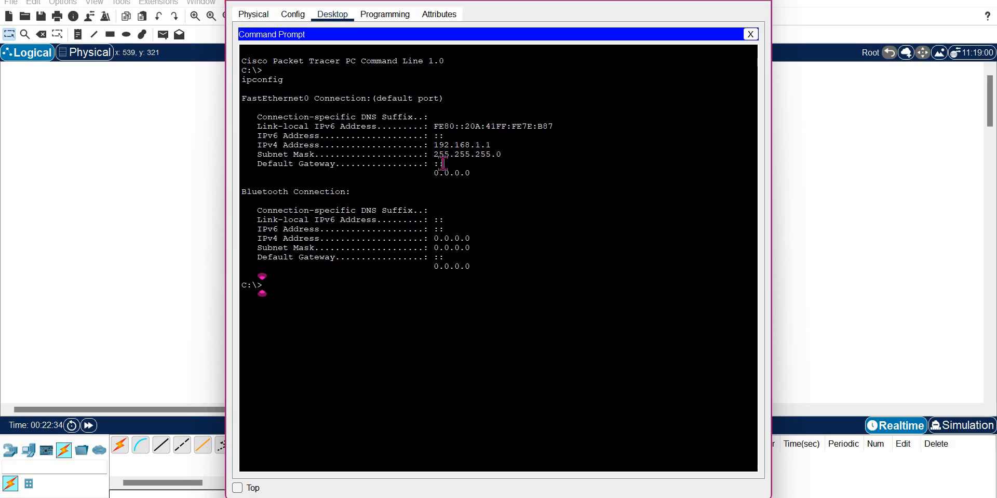
- Run ipconfig /all on PC2 to display its detailed network configuration
key(Up)
text(/all)
key(Left)
key(Left)
key(Left)
key(Left)
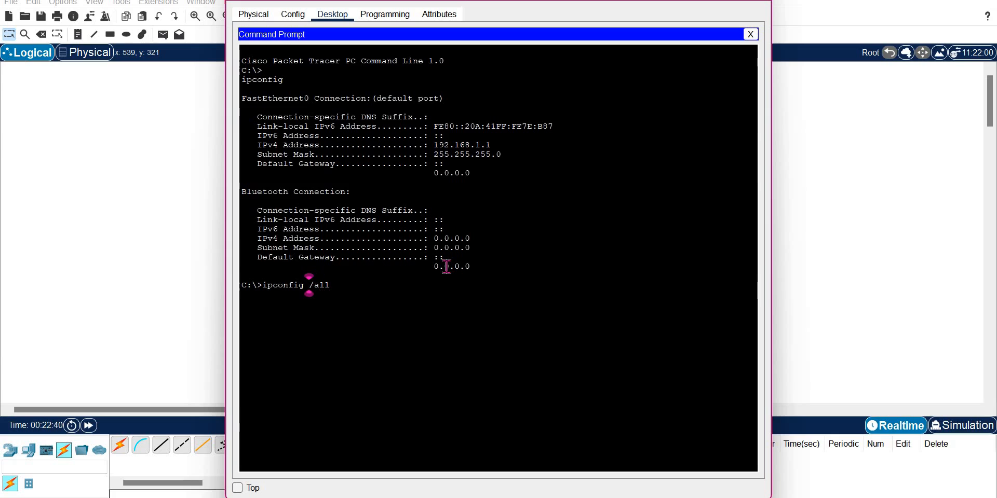
key(Return)
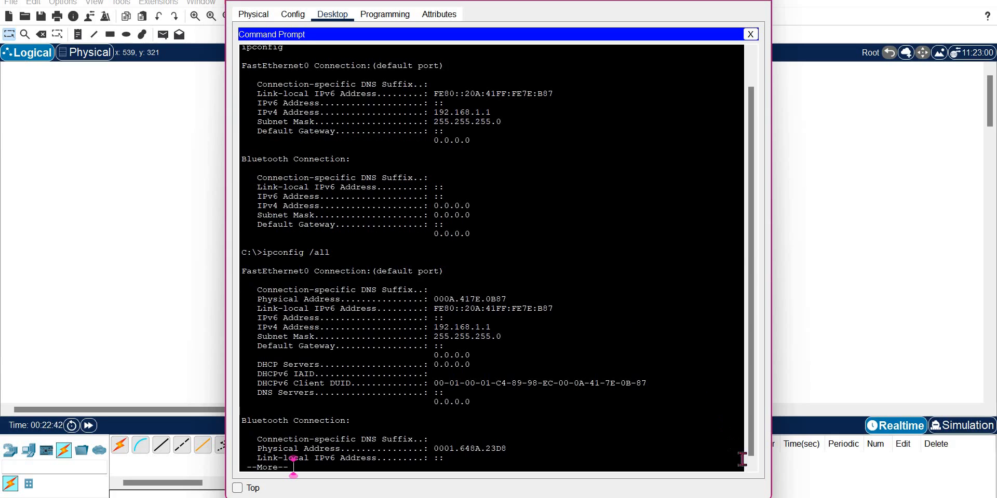
- Display the rest of the ipconfig /all output on PC2, and close its Command Prompt
click(751, 464)
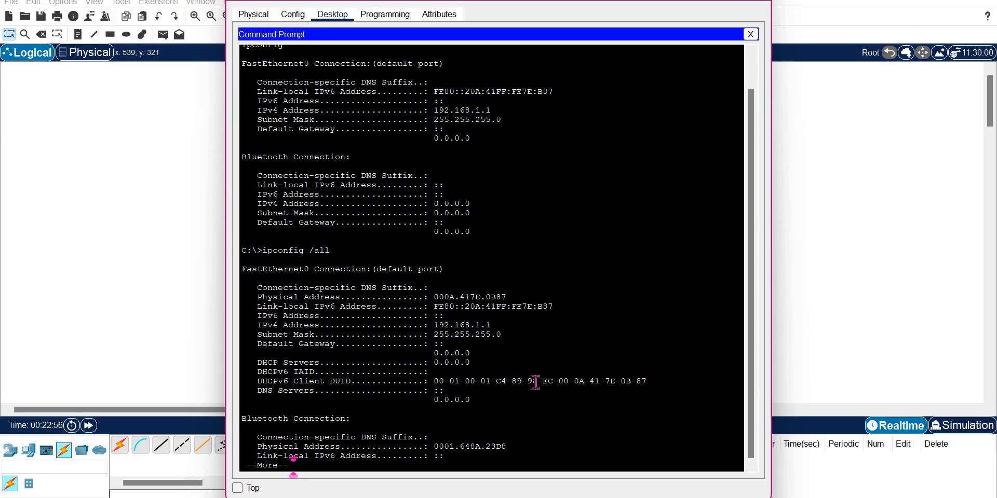
key(space)
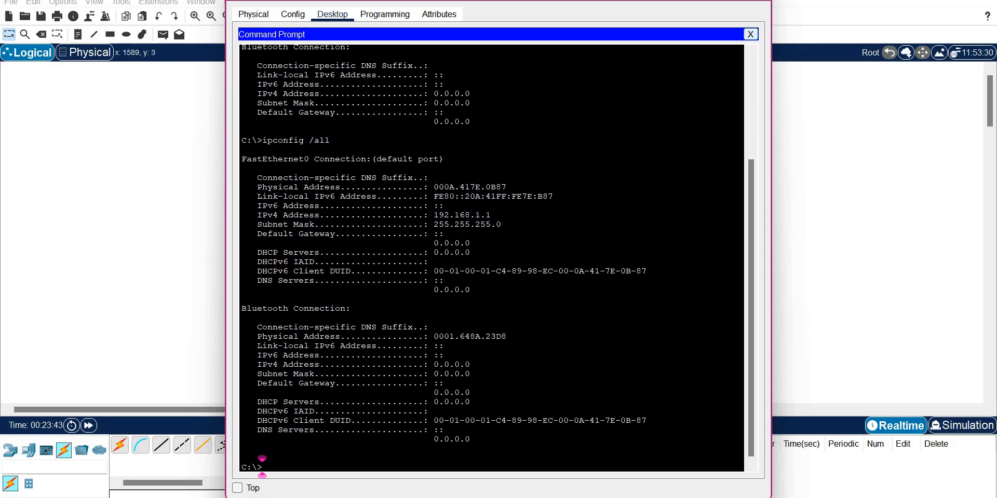
click(749, 35)
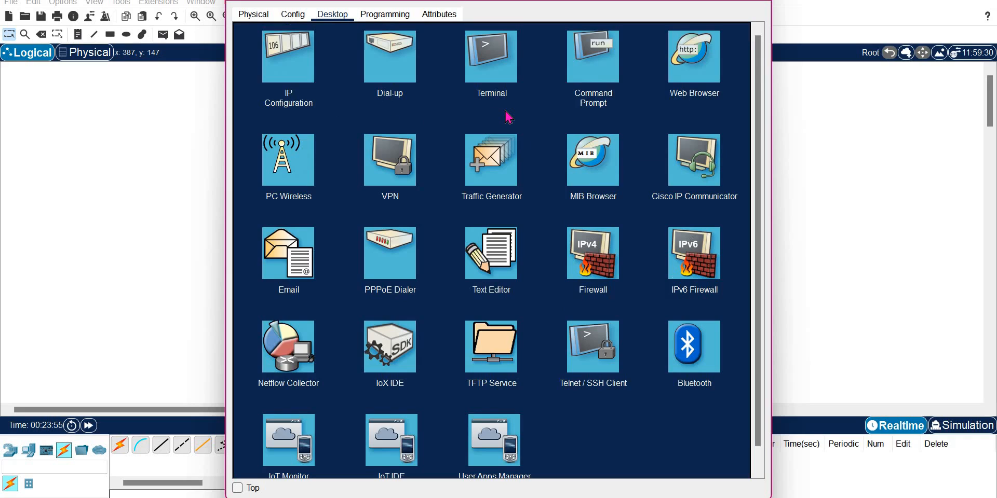
- Reopen PC2's Command Prompt and add enough blank prompt lines to push the earlier ipconfig output up
click(594, 79)
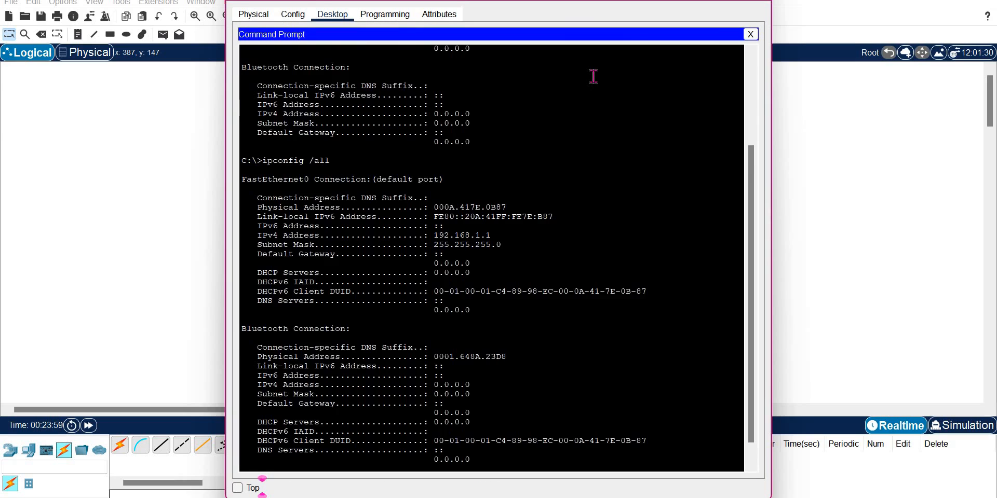
key(Return)
key(Return)
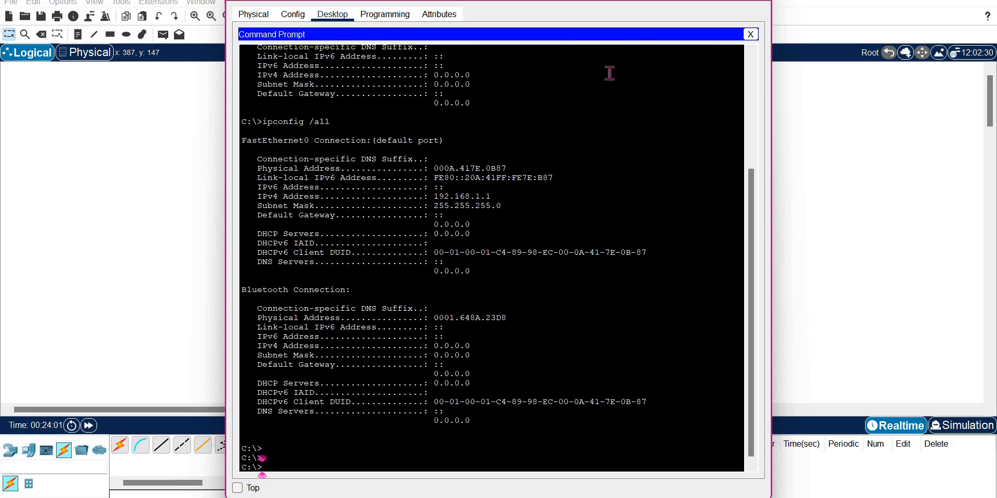
key(Return)
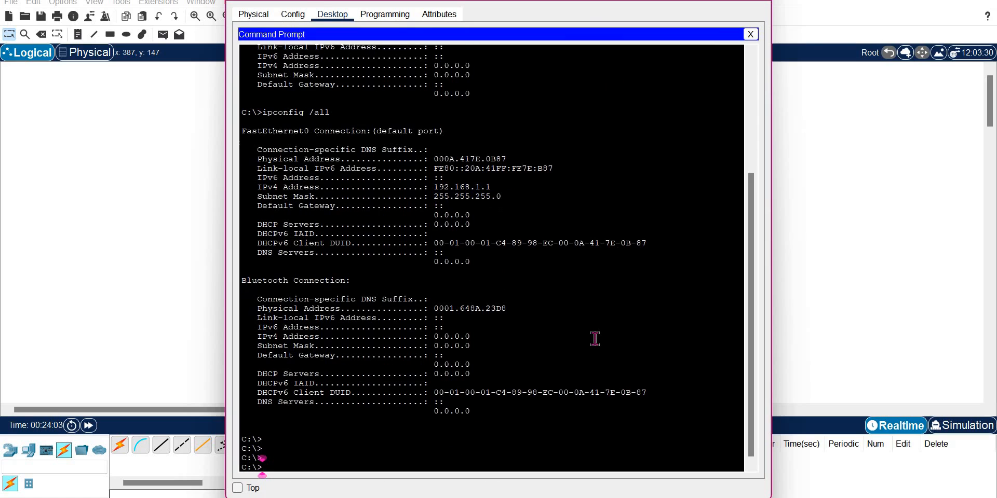
key(Return)
key(Return)
key(Return)
key(Return)
key(Return)
key(Return)
key(Return)
key(Return)
key(Return)
key(Return)
key(Return)
key(Return)
key(Return)
key(Return)
key(Return)
key(Return)
key(Return)
key(Return)
key(Return)
key(Return)
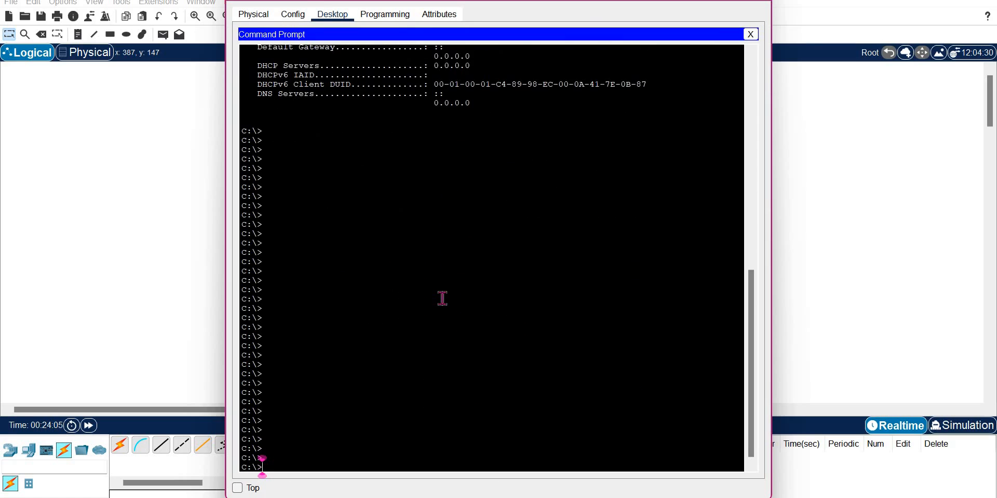
- Ping 192.168.1.2 from PC2 to test the connection to PC3, and close PC2's window
text(ping)
text(192.1)
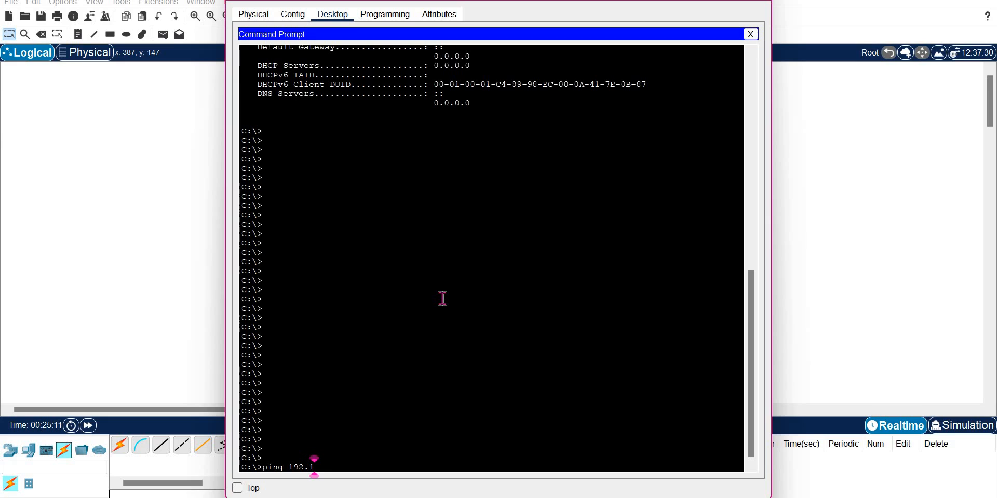
text(68.1.2)
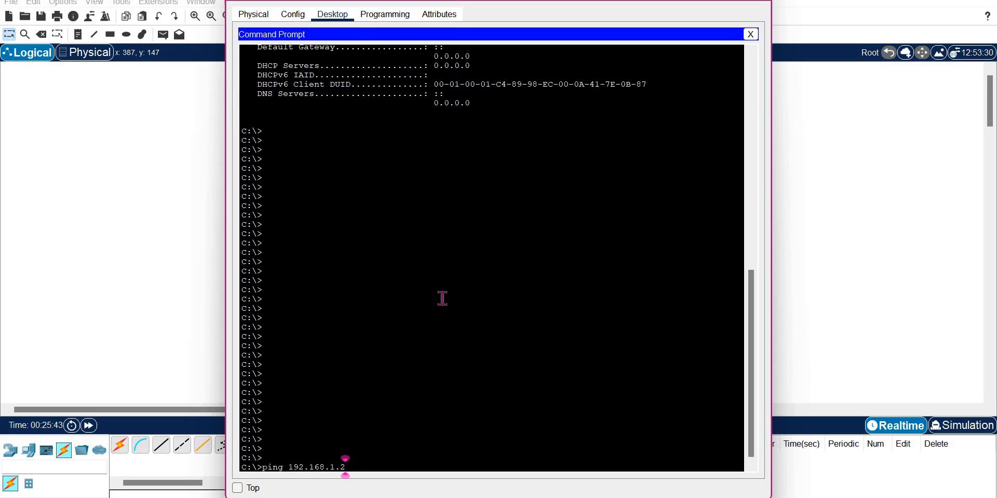
key(Return)
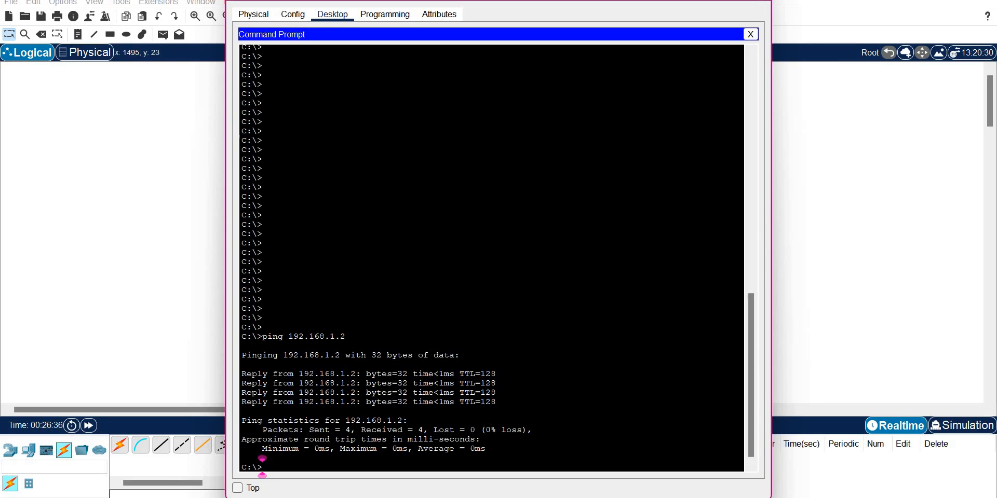
click(759, 1)
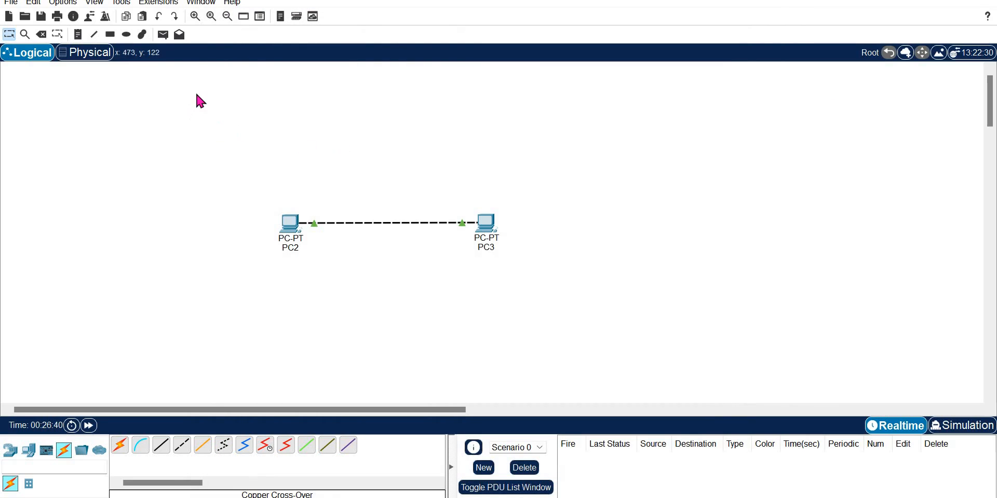
- Send a simple PDU from PC2 to PC3 in the logical workspace
click(163, 36)
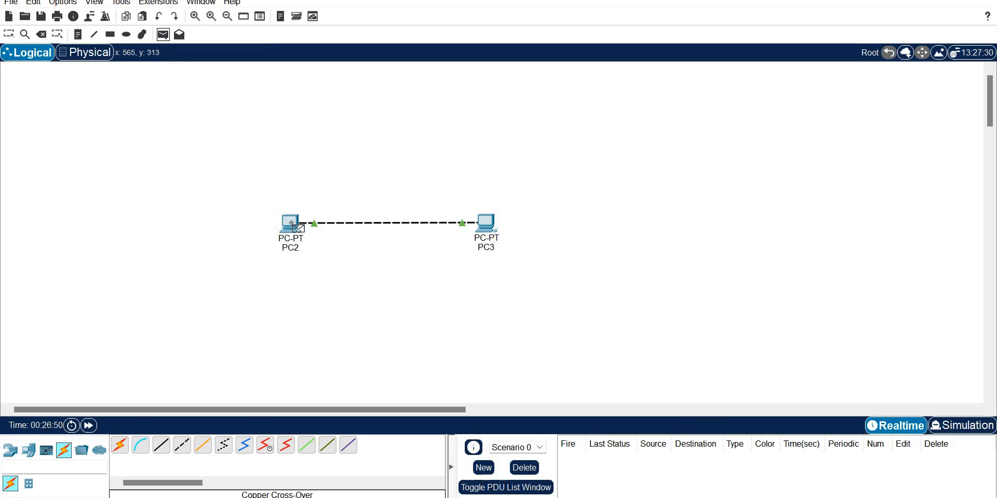
click(292, 224)
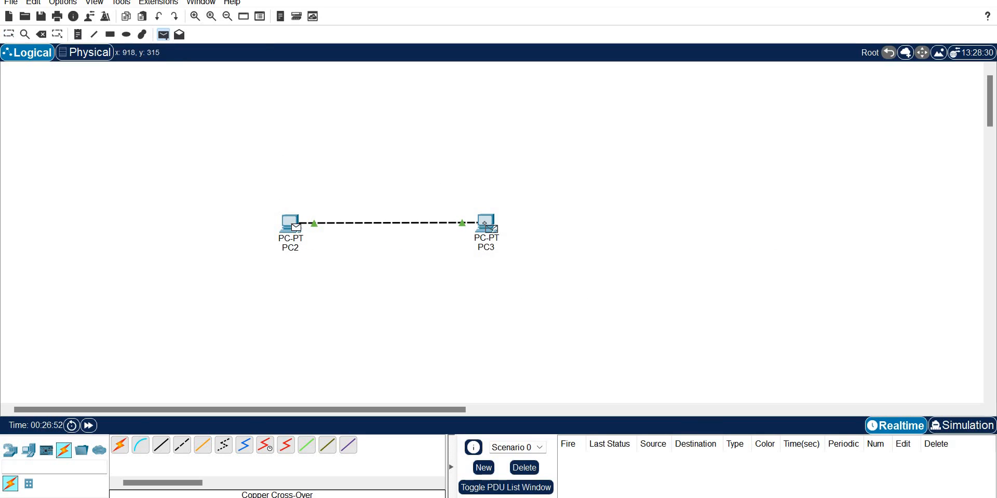
click(486, 223)
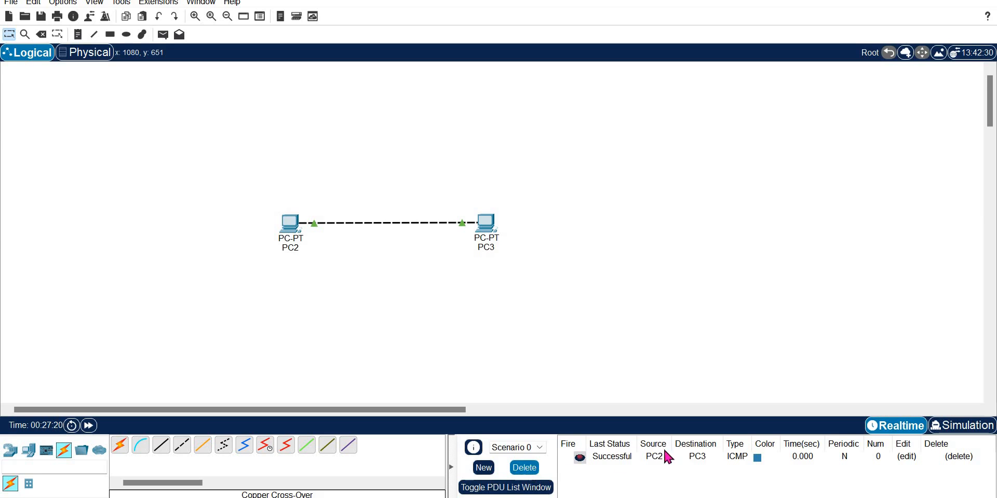
- Delete the current scenario's PDU and switch the network to Simulation mode
click(529, 470)
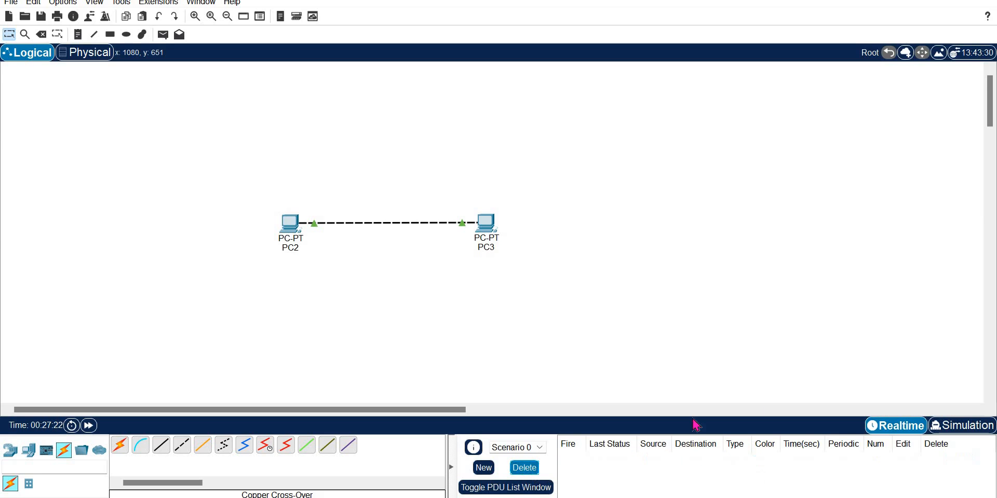
click(953, 423)
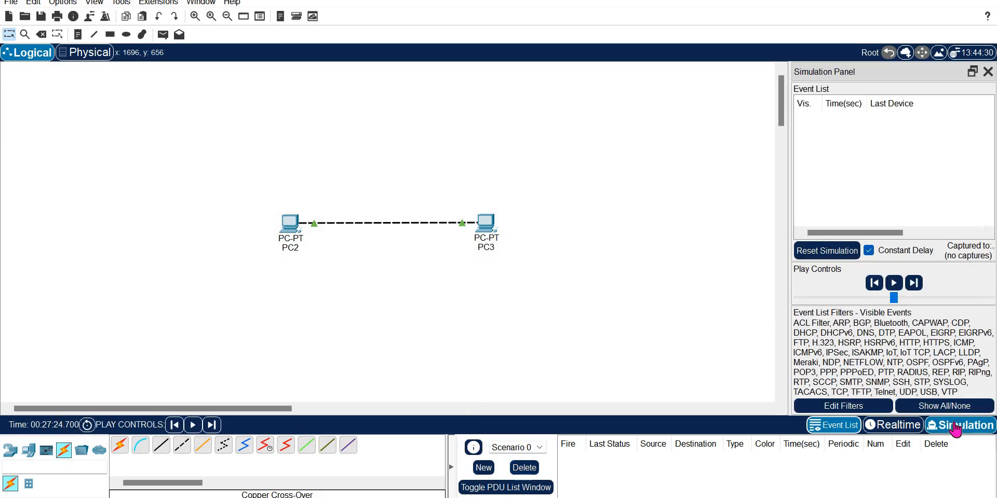
- Ping 192.168.1.1 from PC3's Command Prompt, and return to the topology
click(491, 227)
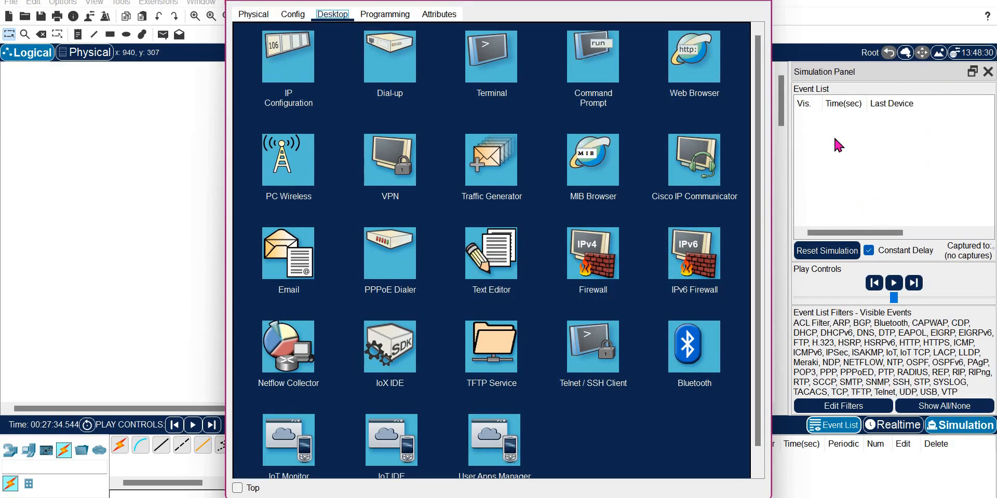
click(606, 63)
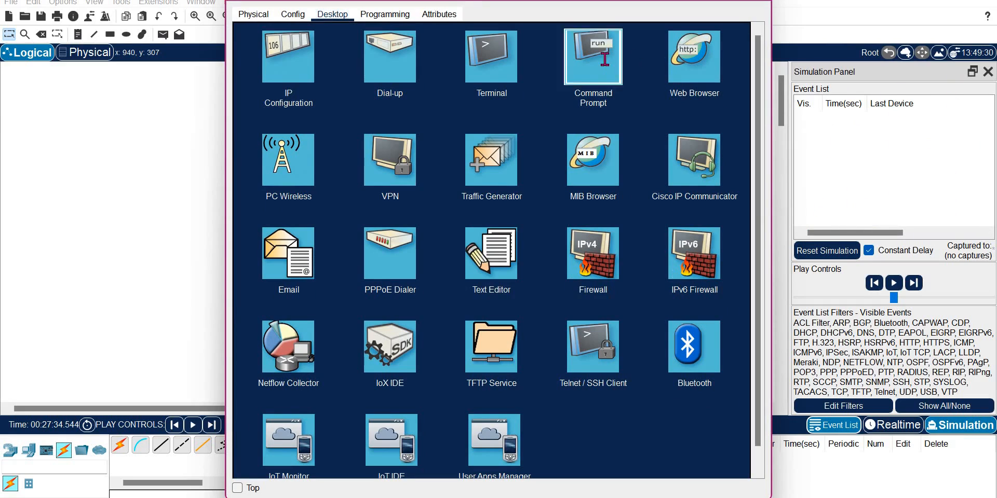
text(ping 192.168.1.1)
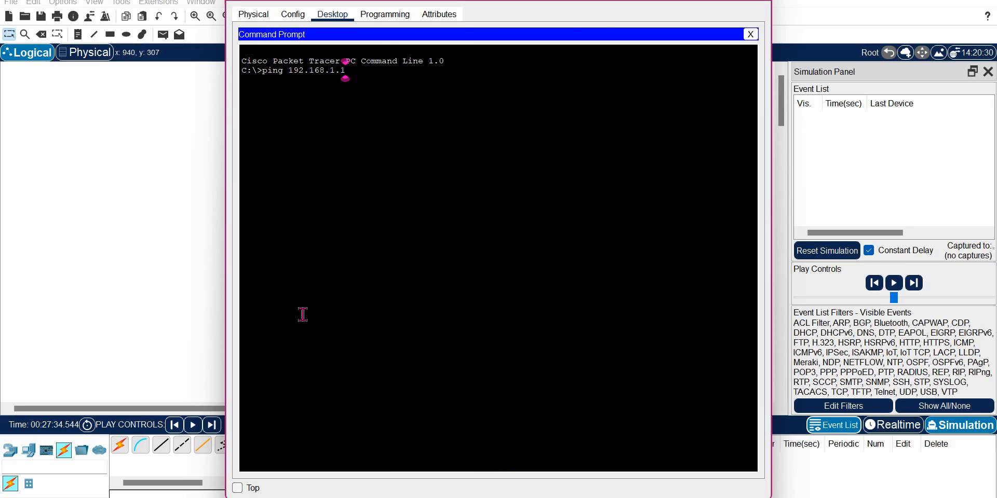
key(Return)
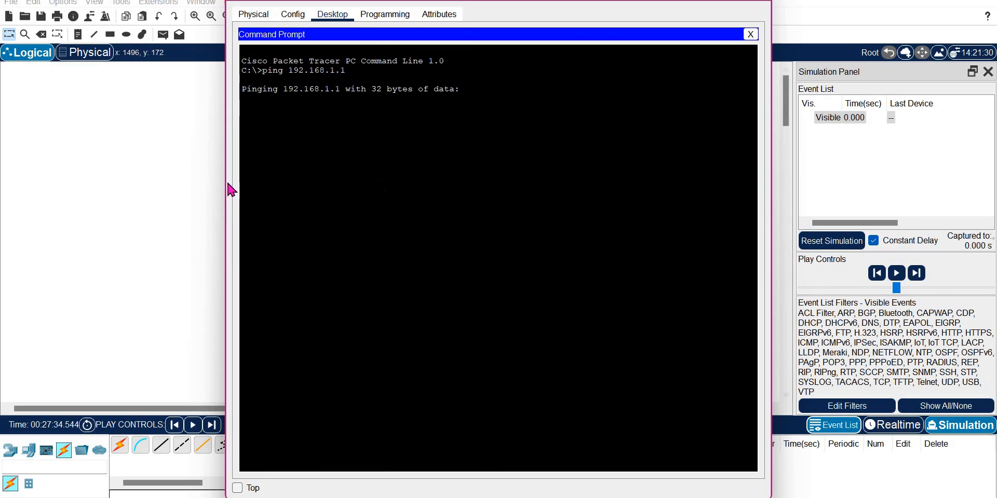
click(176, 181)
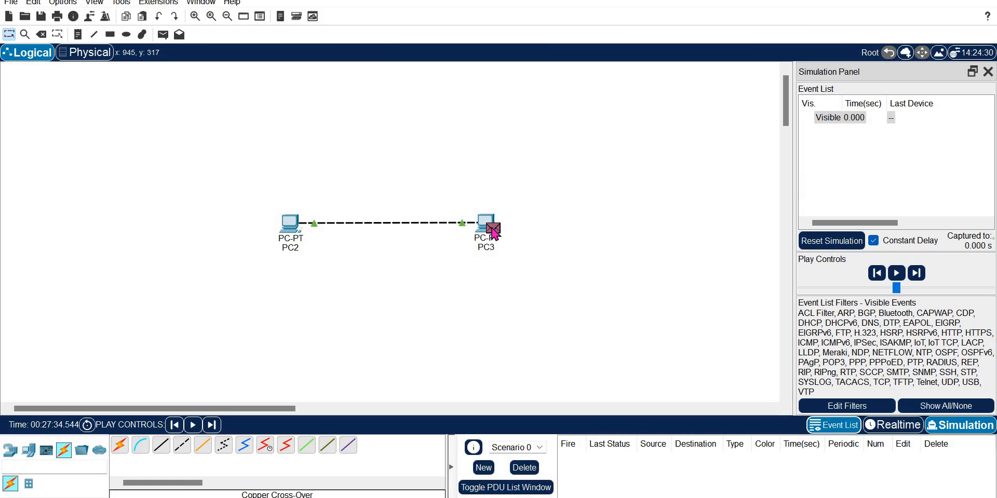
- Examine the OSI model layers and outbound PDU details of the ICMP packet waiting at PC3, and close the information
mouse_move(496, 239)
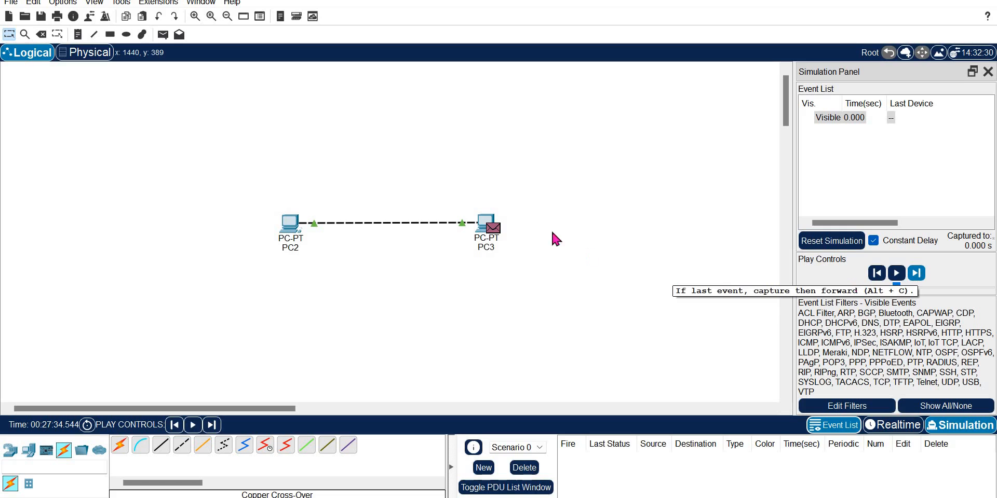
click(493, 232)
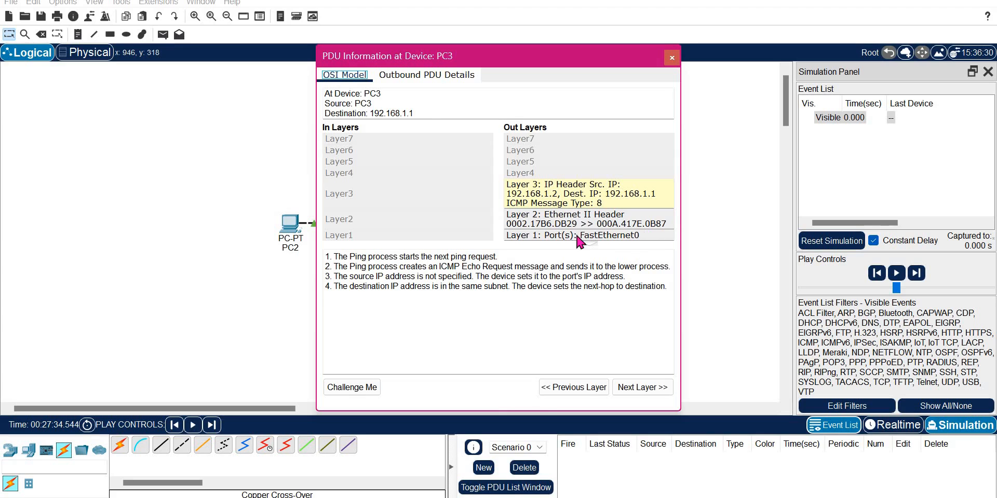
click(424, 78)
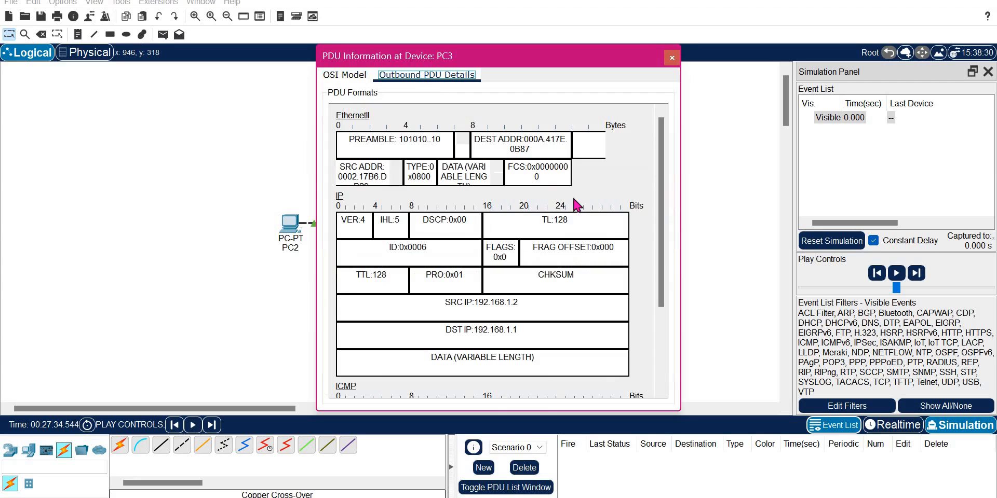
click(659, 342)
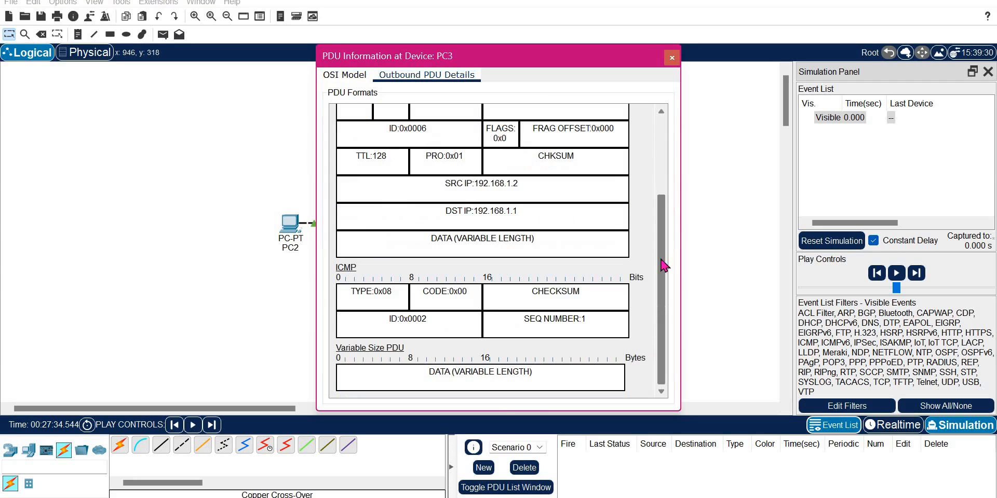
click(662, 130)
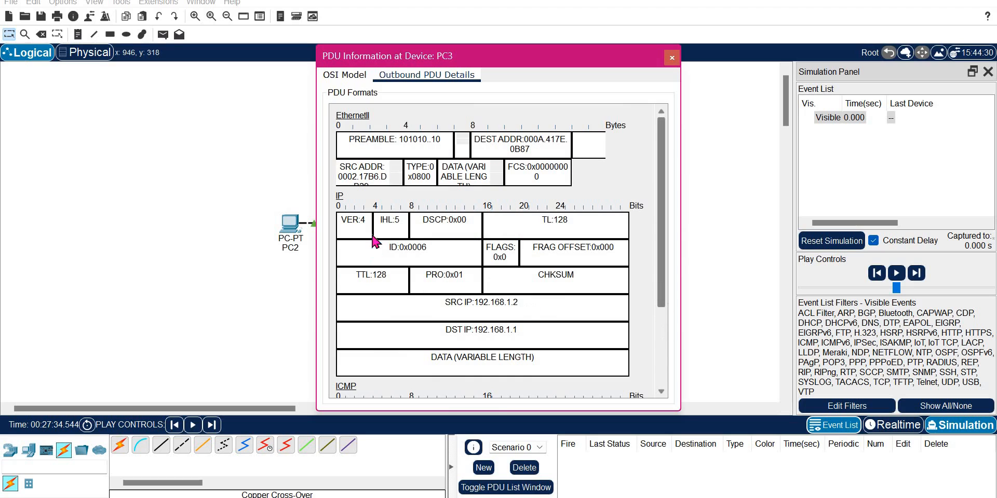
scroll(656, 353, down, 3)
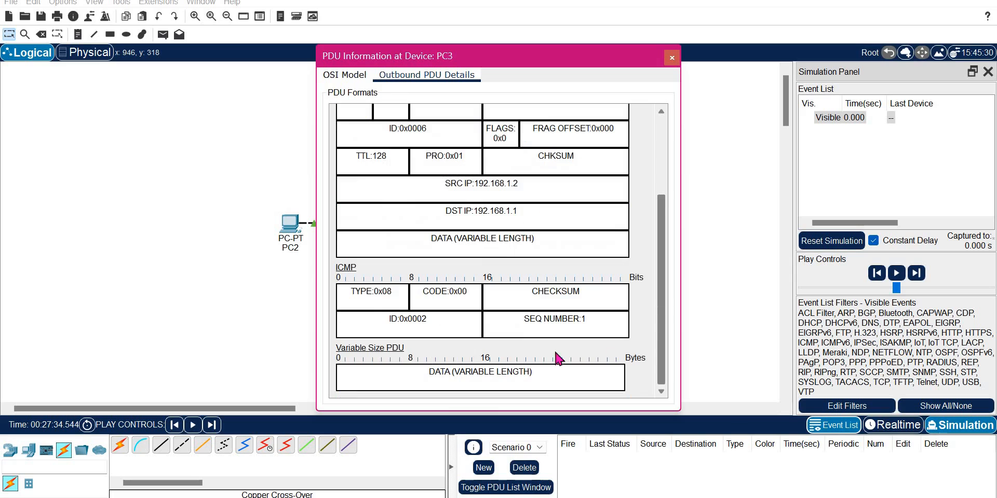
click(672, 58)
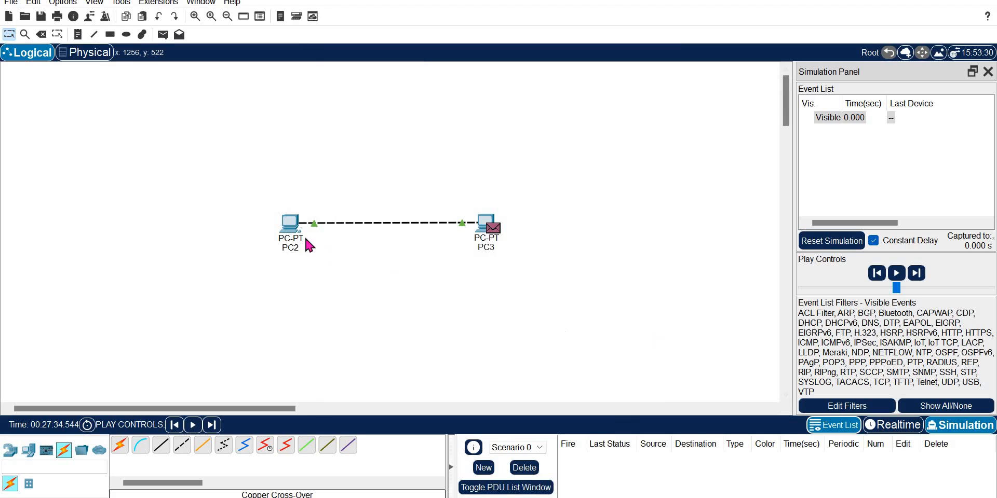
click(291, 227)
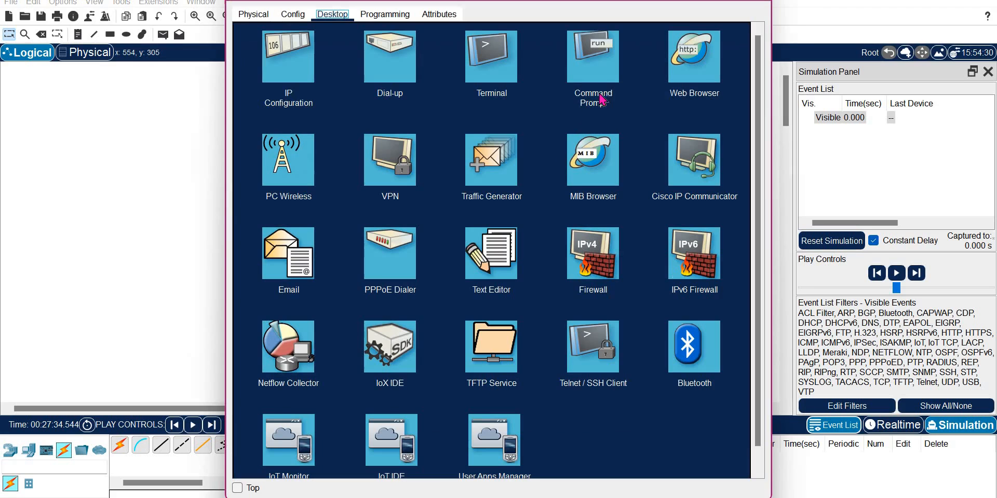
click(601, 89)
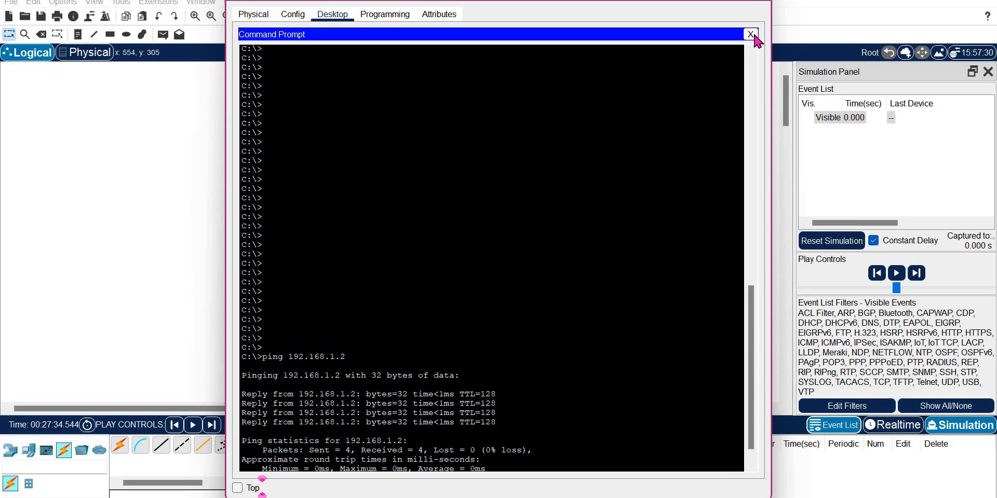
click(757, 1)
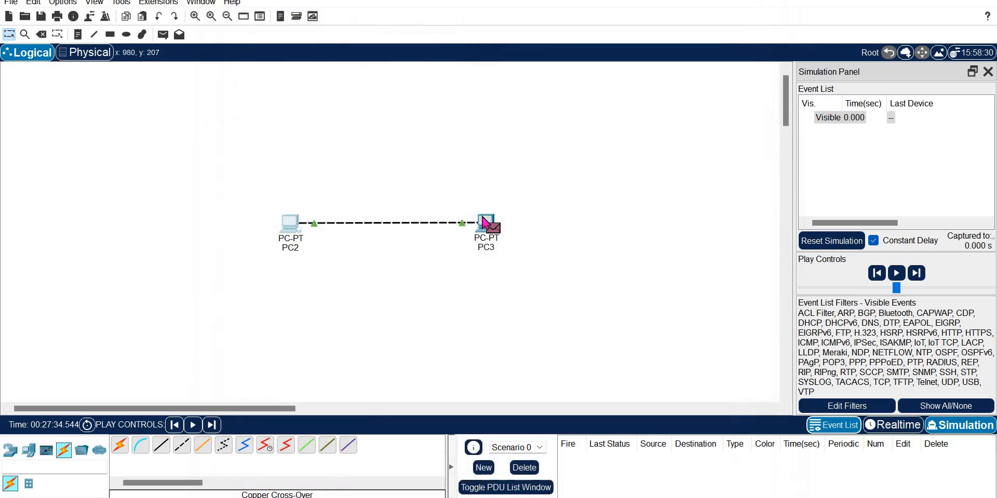
- Advance the simulation by one event to move the ICMP packet to PC2, and check the ping in PC3's Command Prompt
click(483, 217)
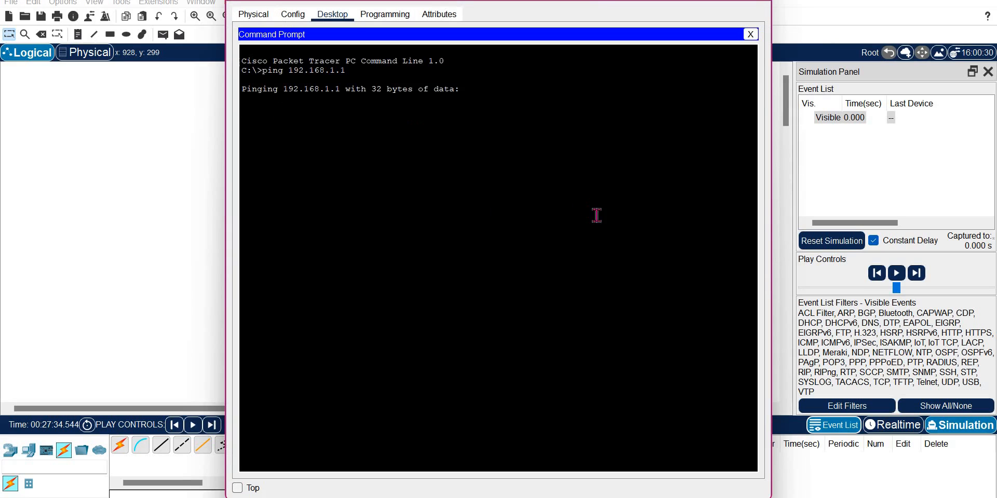
click(917, 273)
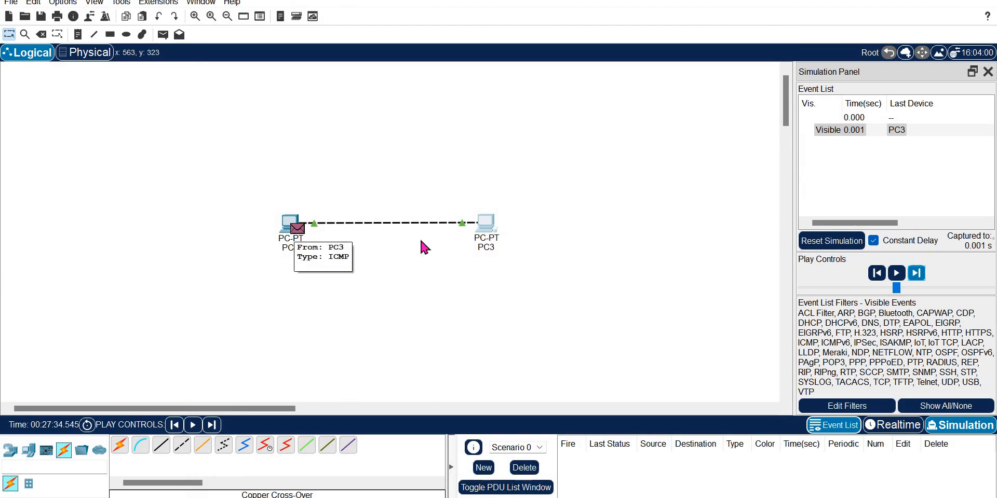
click(489, 220)
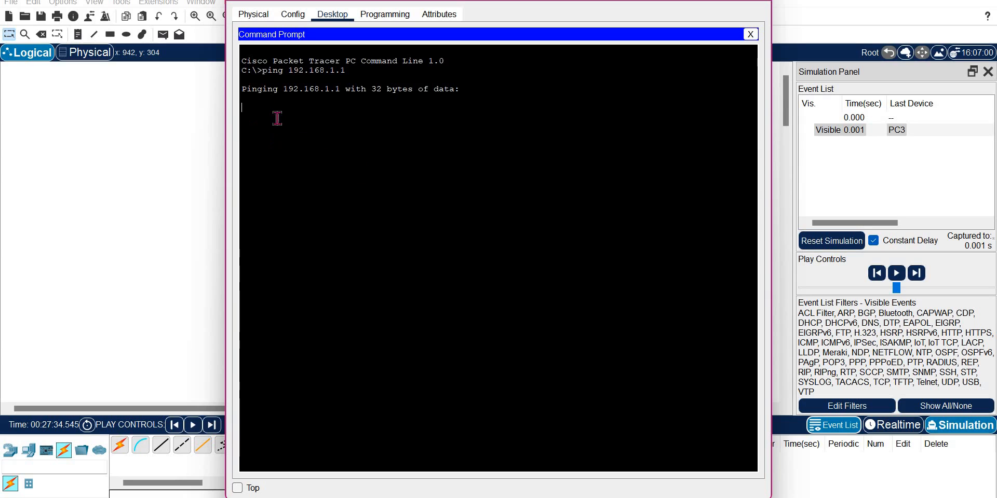
click(130, 190)
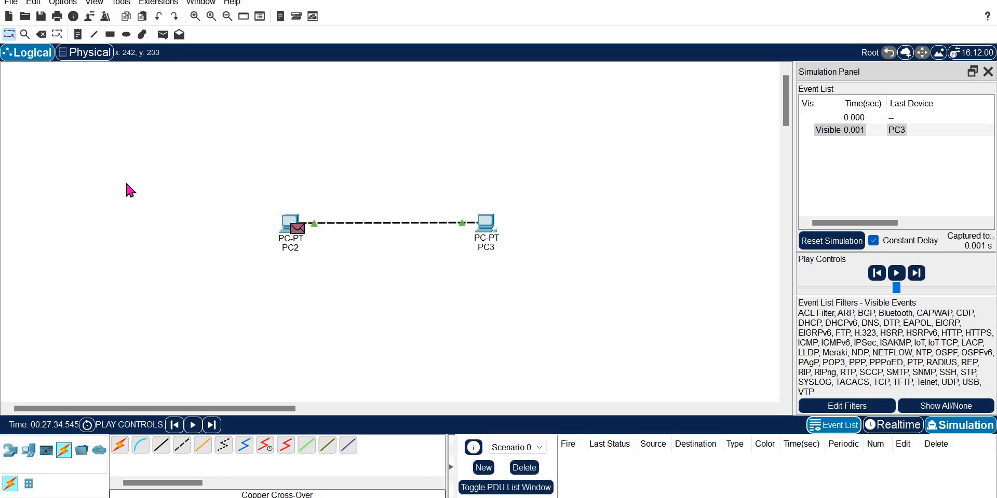
- Examine the OSI layers and compare the inbound and outbound PDU details of the ICMP packet at PC2, and close the information
click(299, 232)
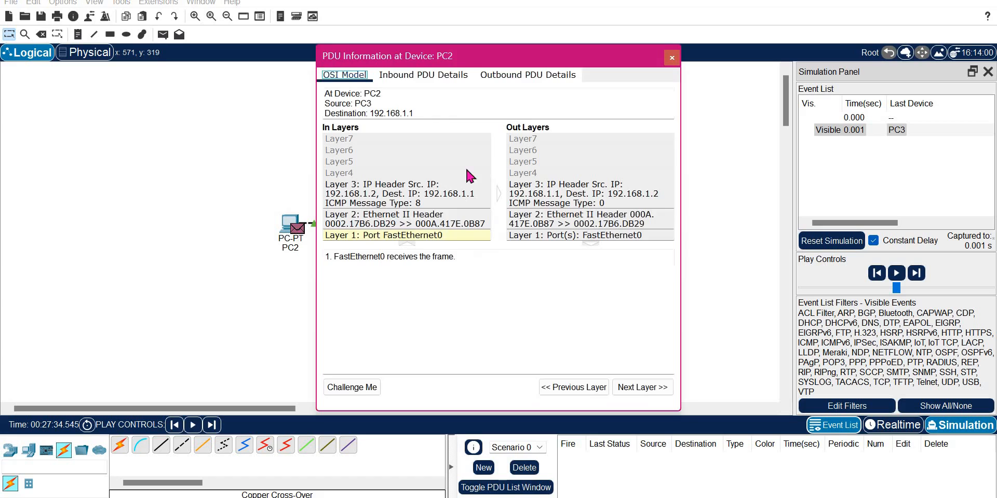
click(525, 76)
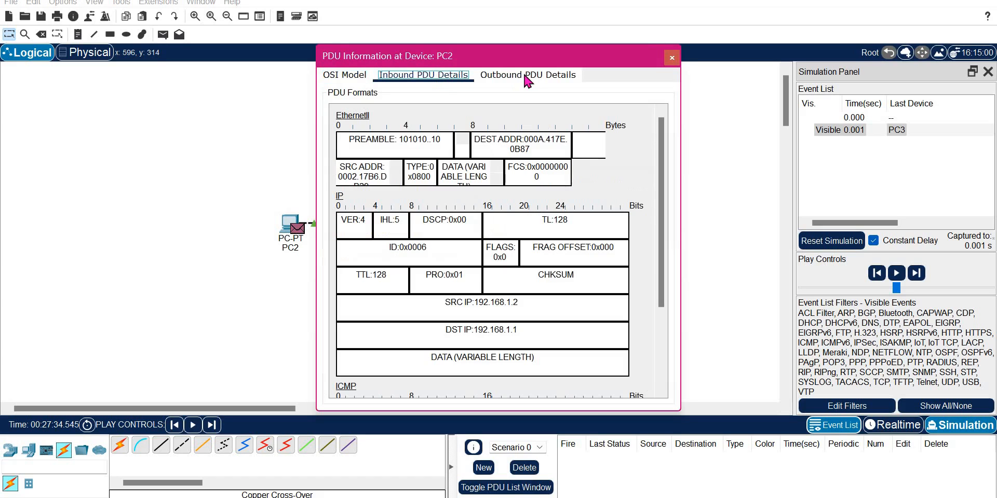
click(436, 78)
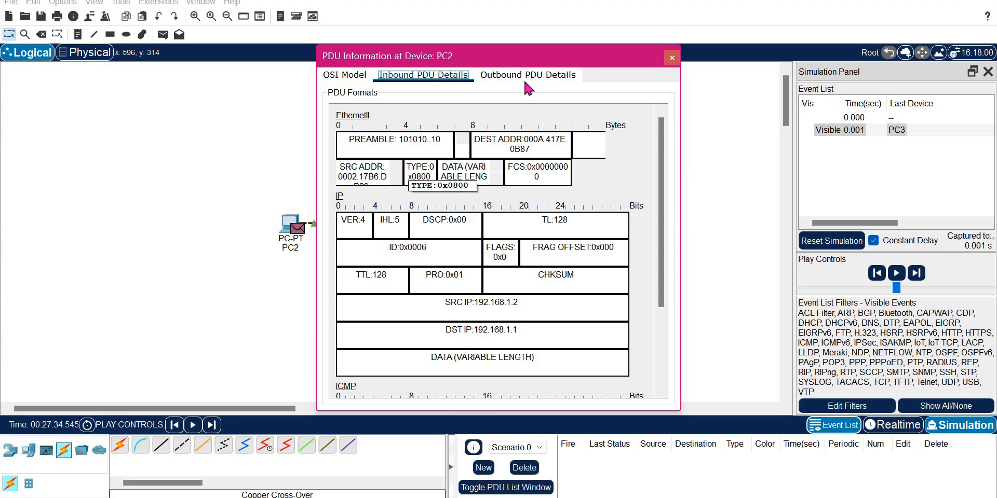
click(540, 81)
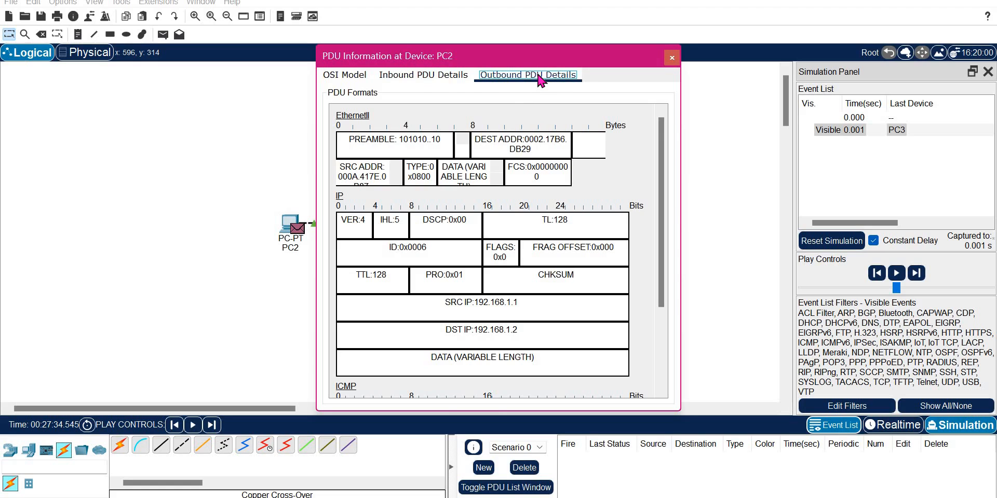
click(456, 78)
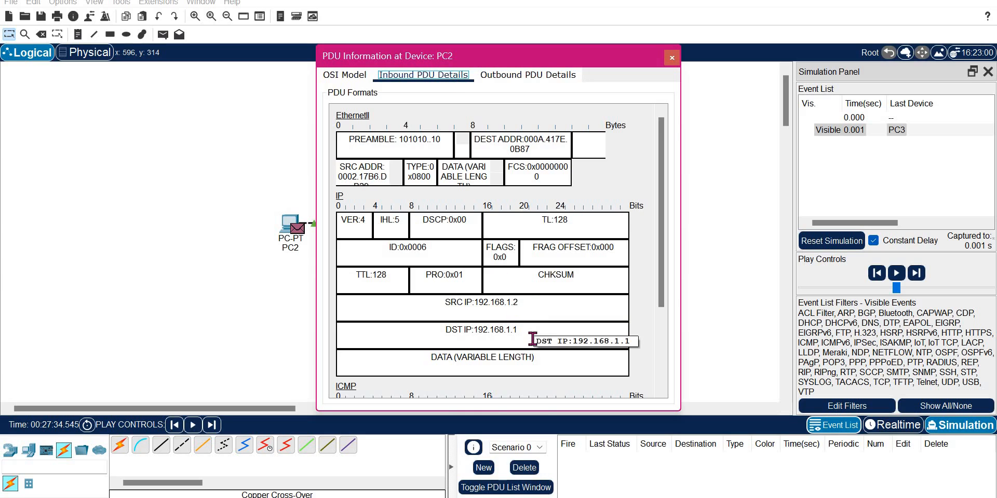
click(569, 80)
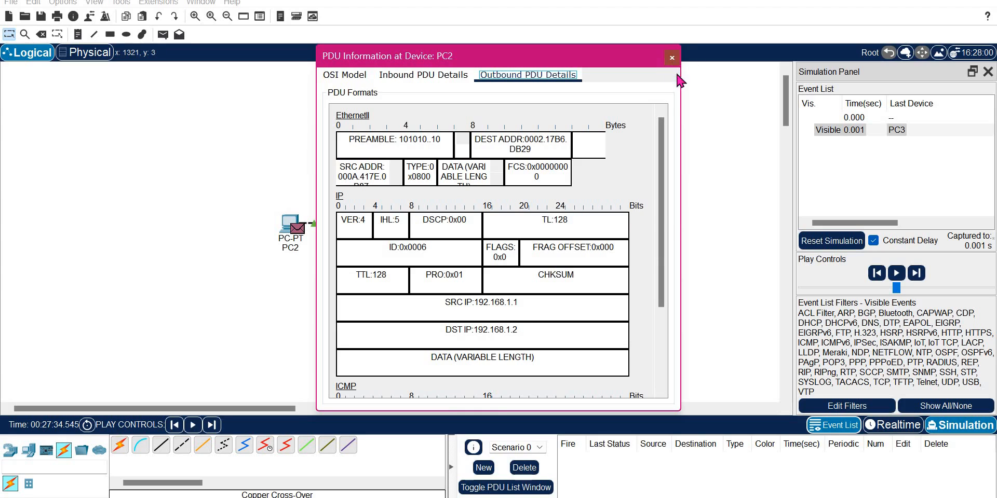
click(673, 59)
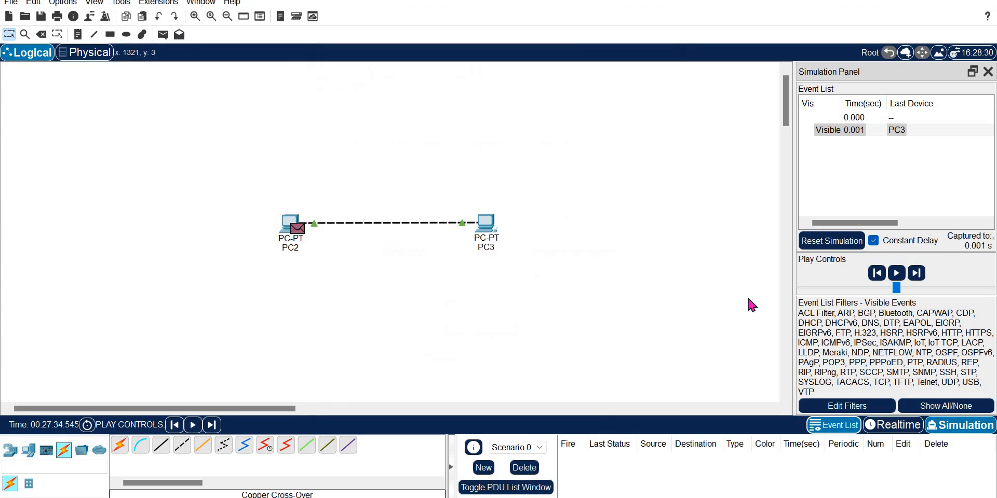
- Advance the simulation event by event to carry the ICMP packets between PC2 and PC3, checking the ping in PC3's Command Prompt
click(916, 274)
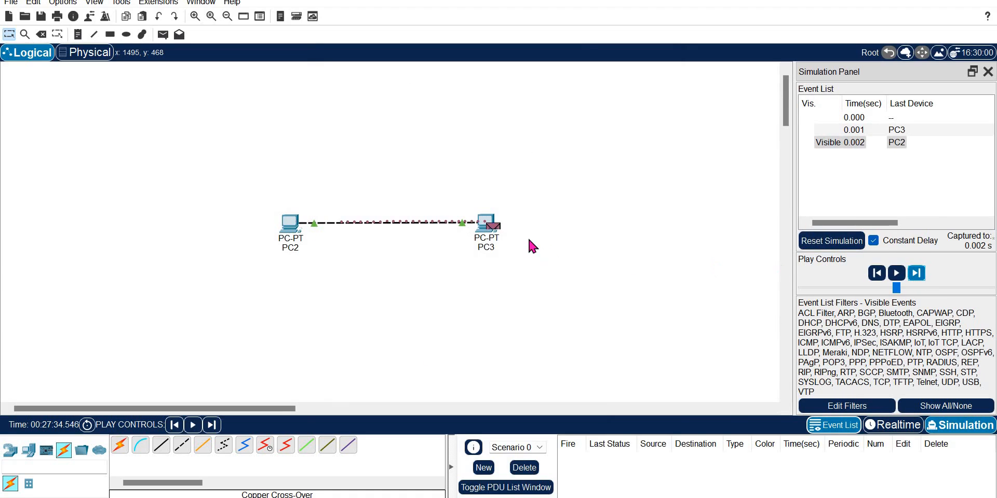
click(486, 219)
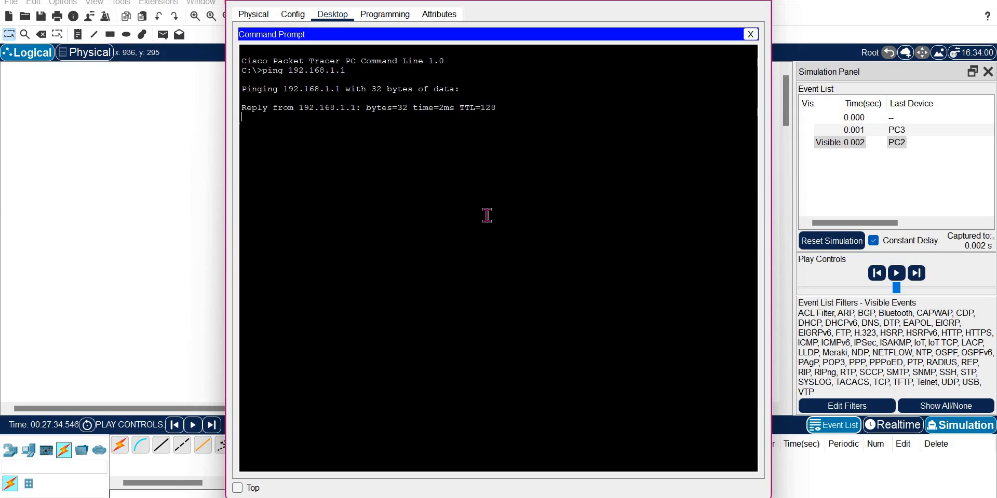
click(923, 280)
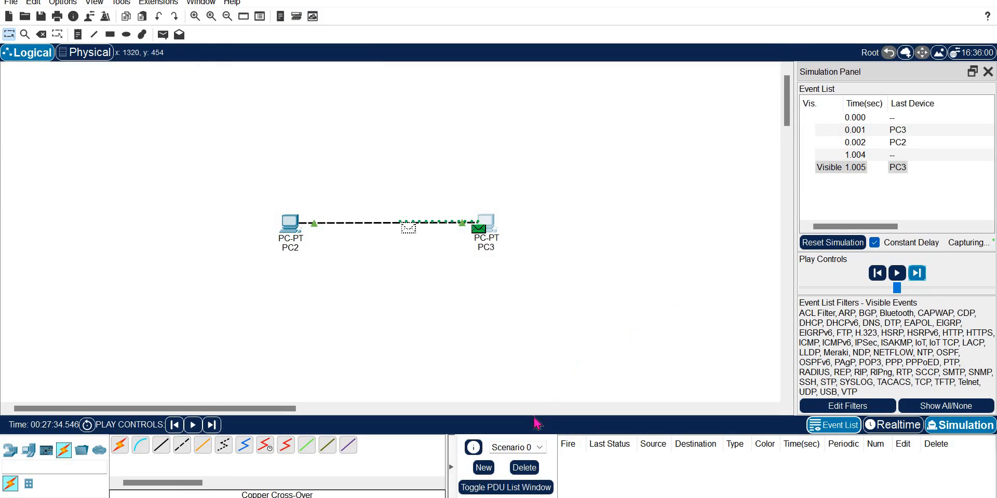
click(488, 224)
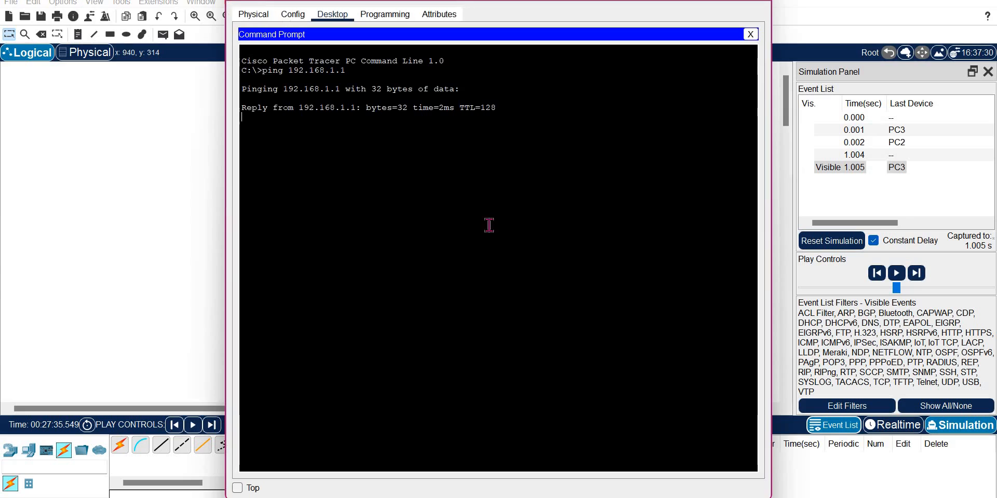
click(917, 280)
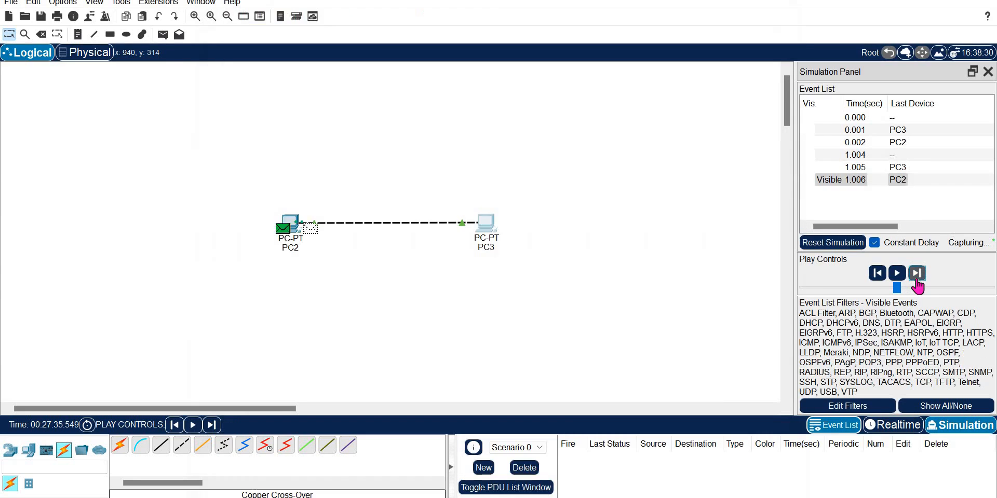
click(492, 223)
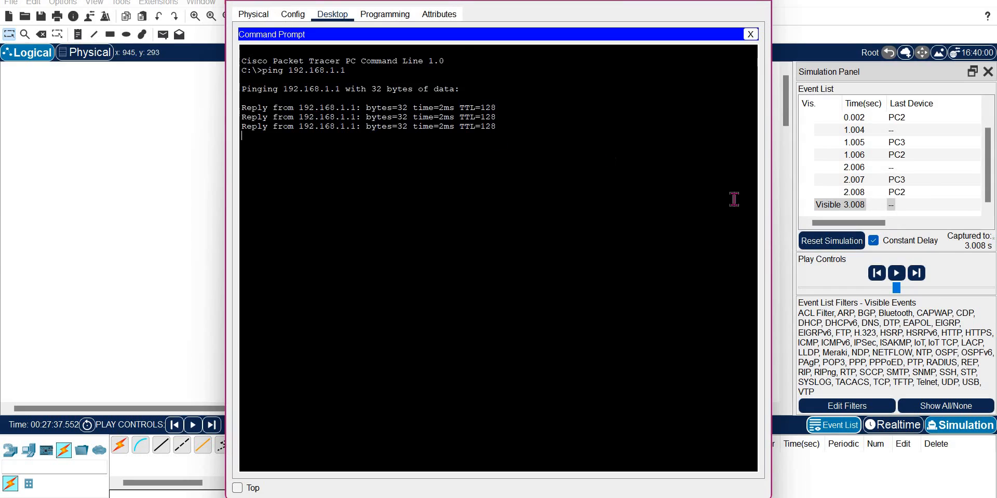
- Switch the network to Realtime mode, check the ping statistics in PC3's Command Prompt, and return to the topology
click(884, 427)
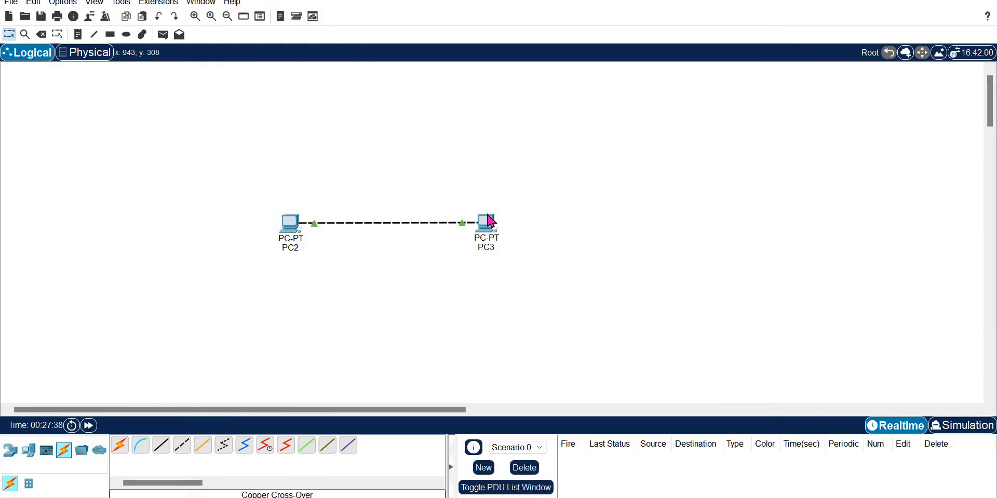
click(492, 222)
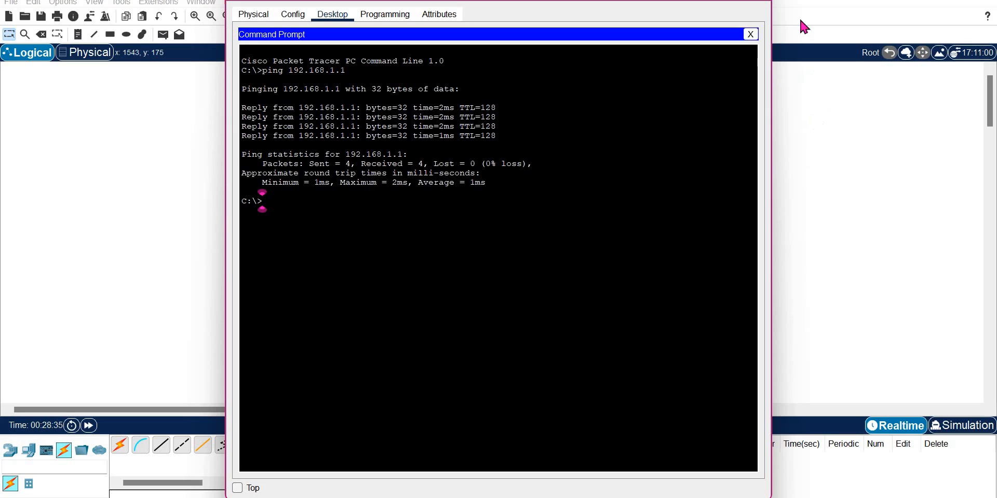
click(792, 228)
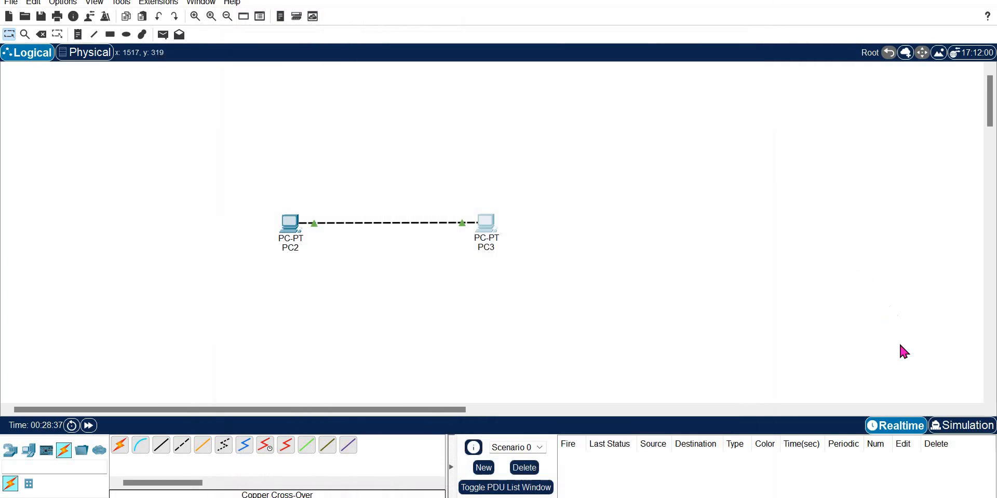
- Switch the network to Simulation mode and add a simple PDU from PC2 to PC3
click(946, 429)
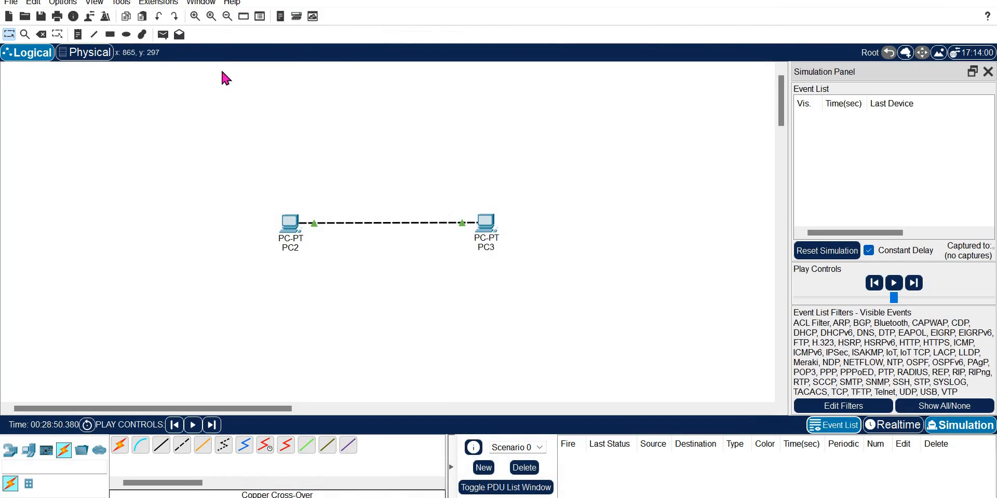
click(163, 34)
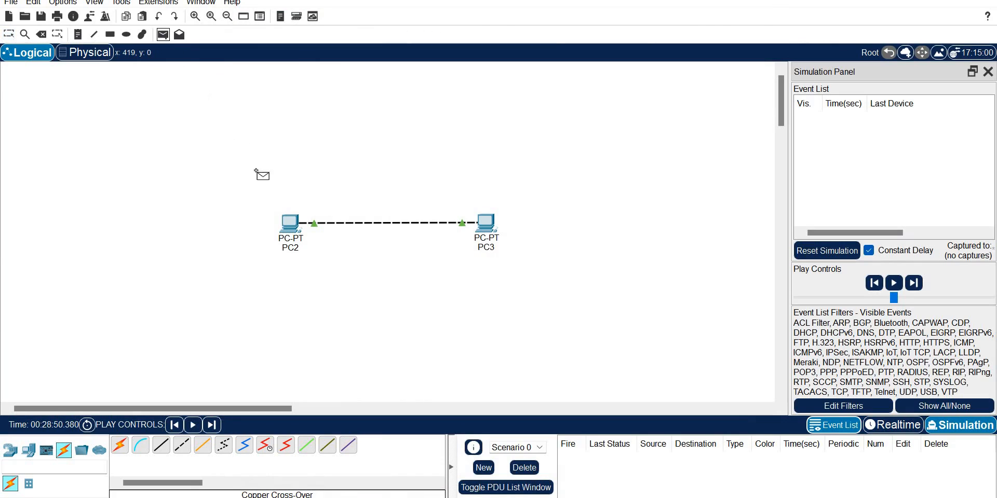
click(290, 222)
click(487, 225)
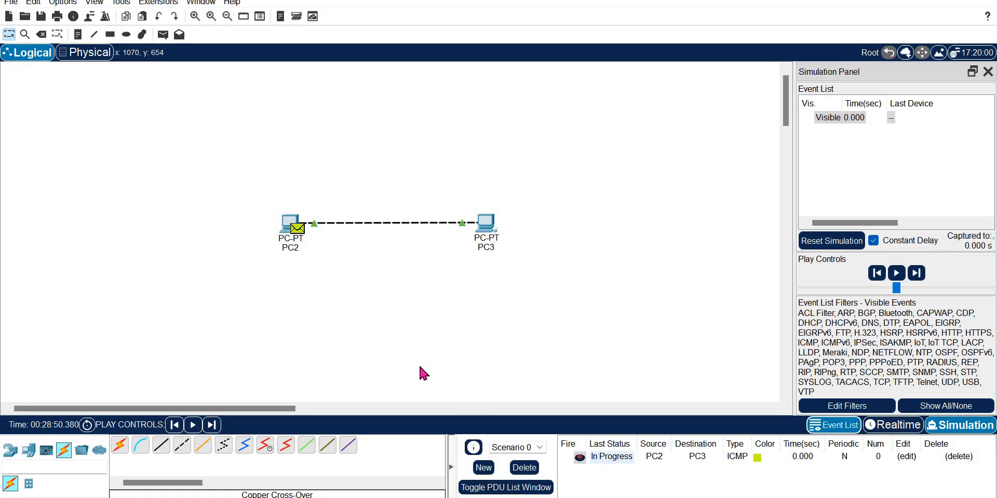
- View the PDU's information at PC2, and advance the simulation by two events to carry it to PC3 and back
click(301, 233)
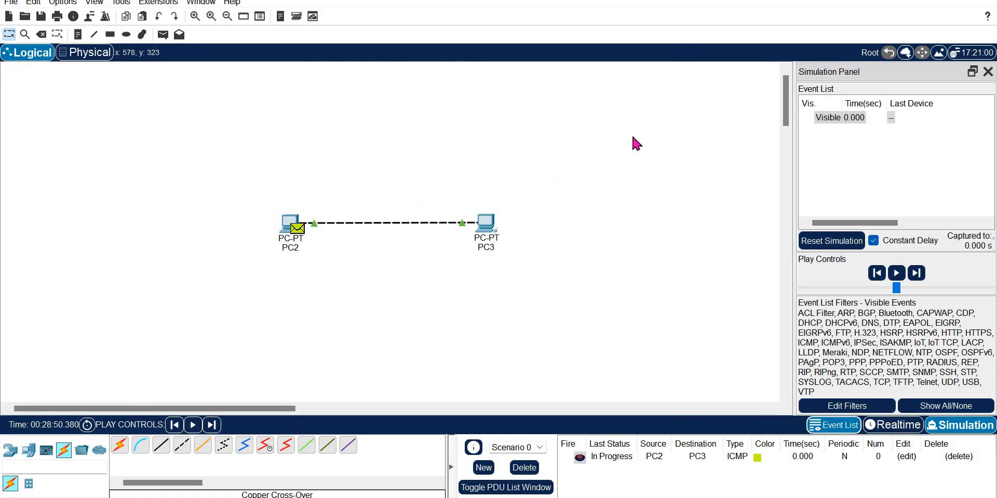
click(672, 58)
click(916, 274)
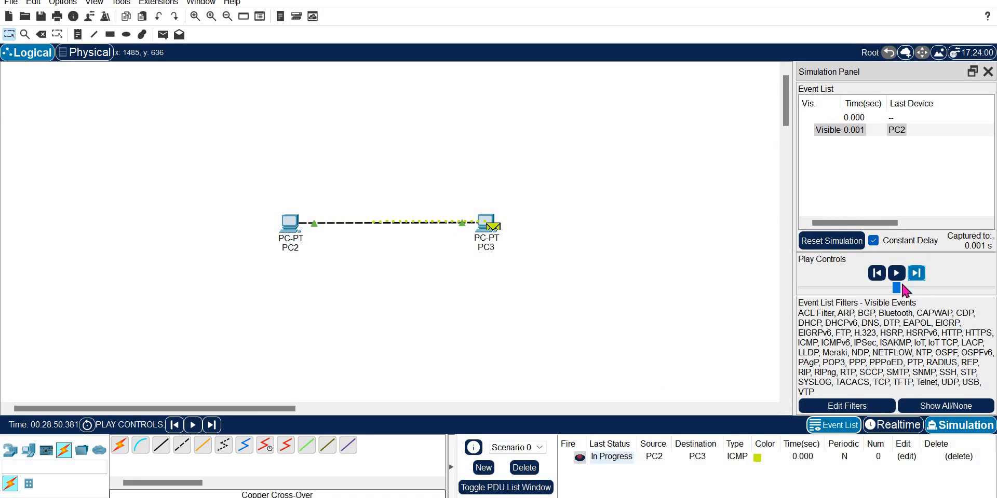
click(916, 273)
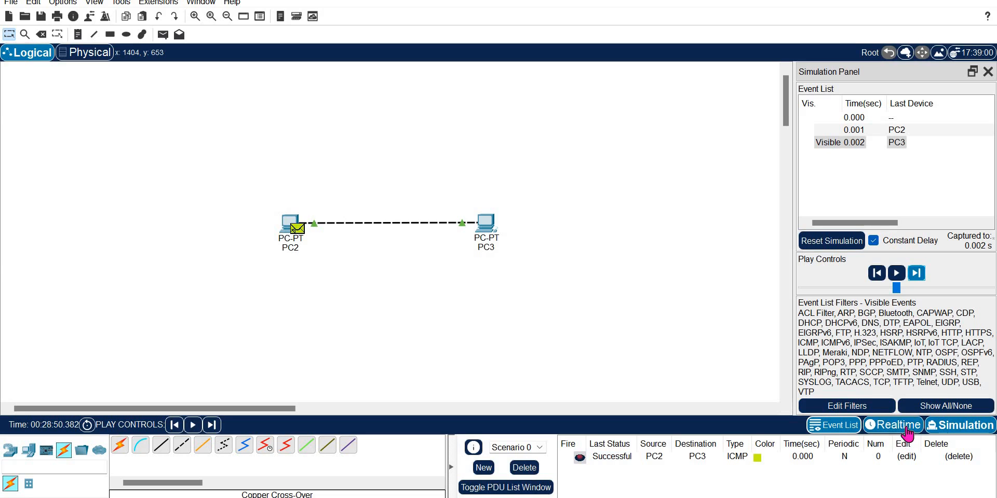
- Return the network to Realtime mode and delete the current scenario's PDU
click(891, 426)
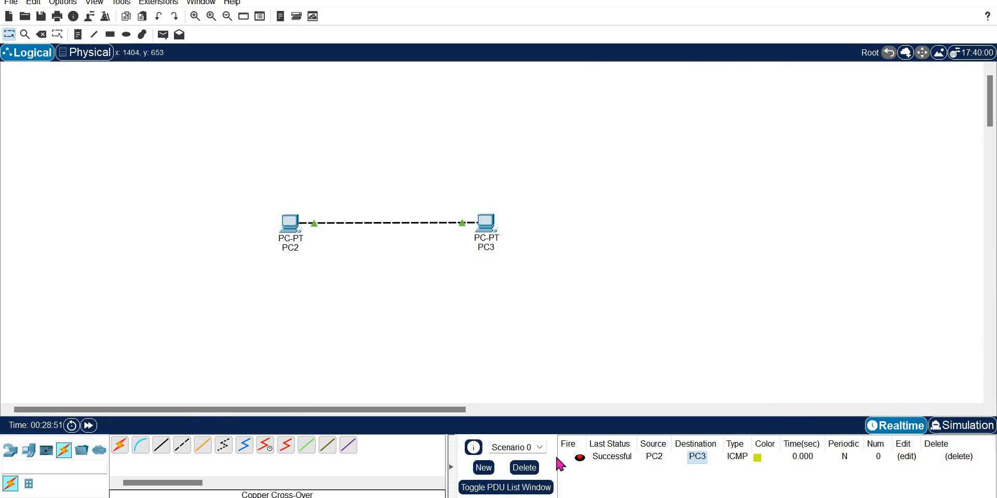
click(526, 468)
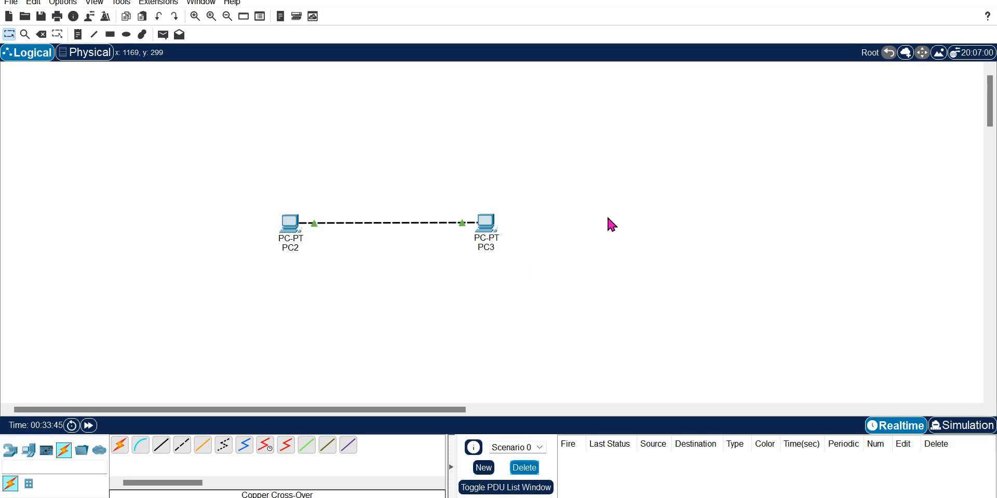
- Set PC3's static IPv4 address to 193.168.1.2 and return to the topology
click(488, 225)
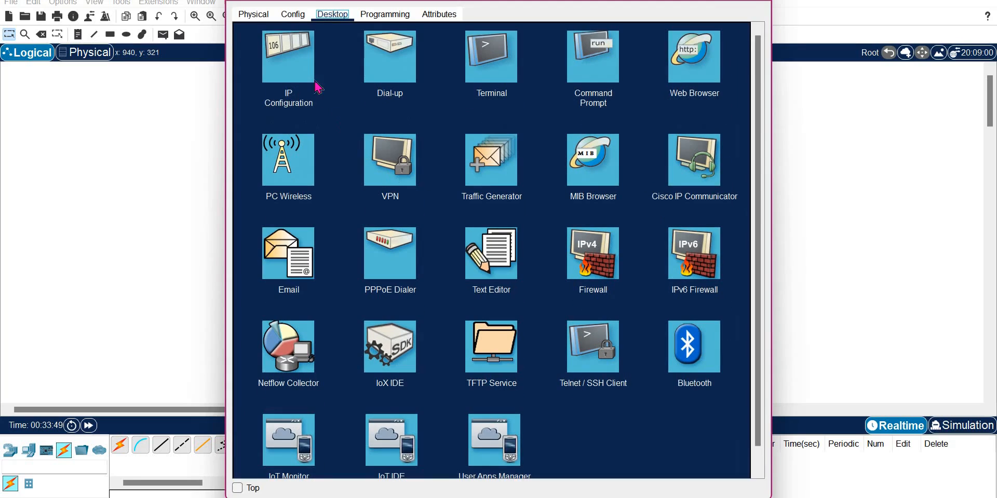
click(313, 85)
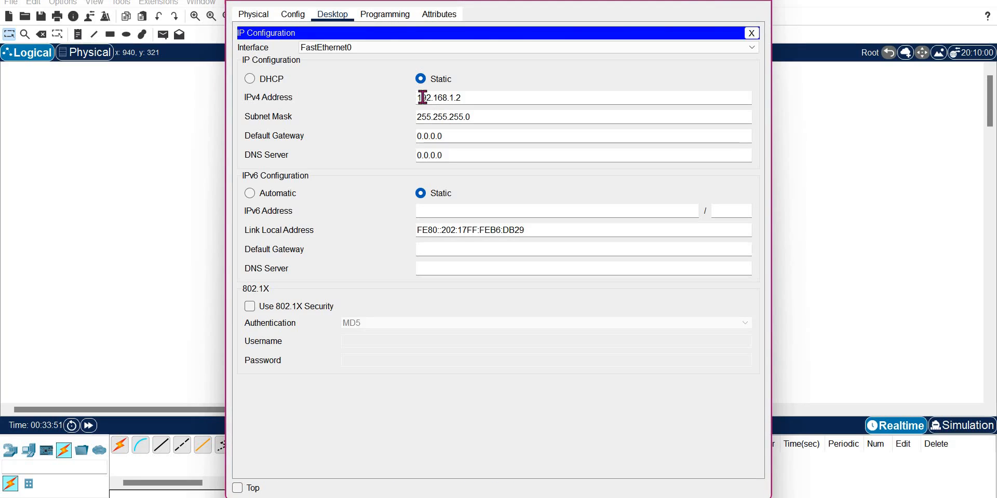
double_click(423, 97)
text(1)
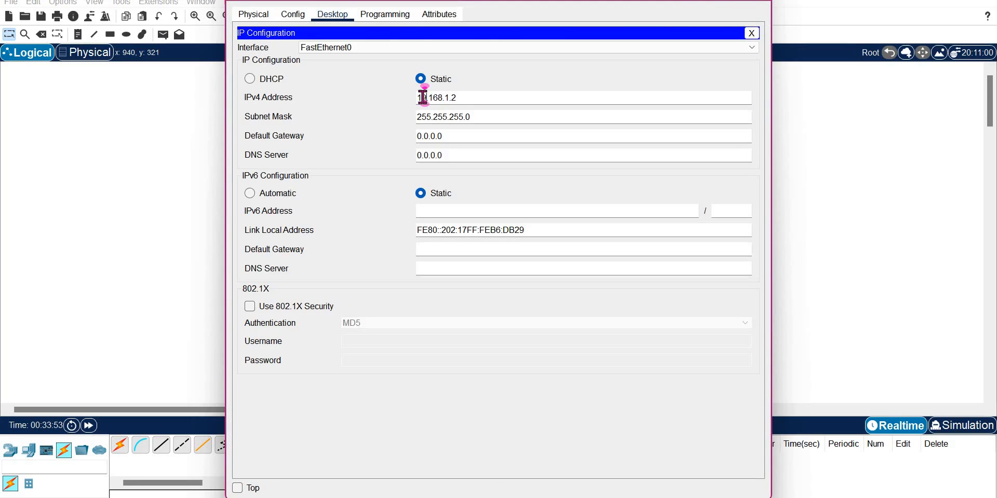
text(93)
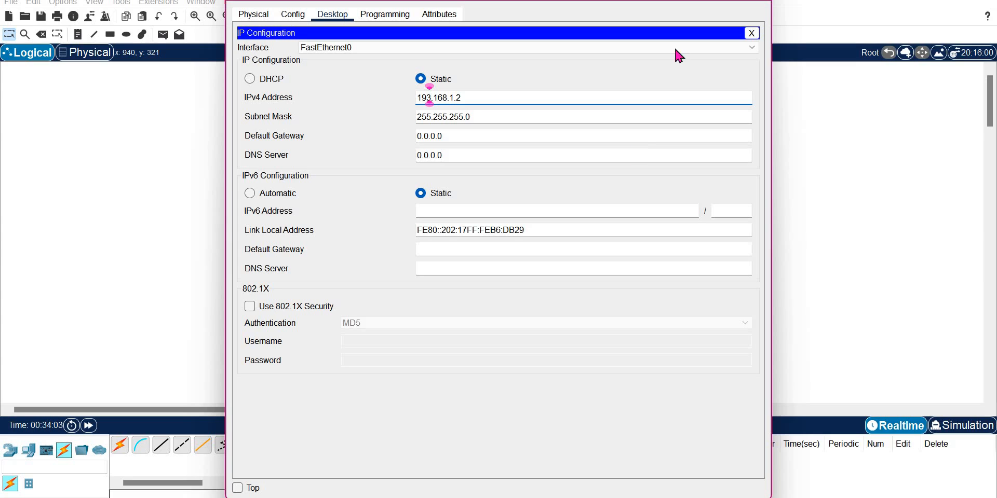
click(759, 1)
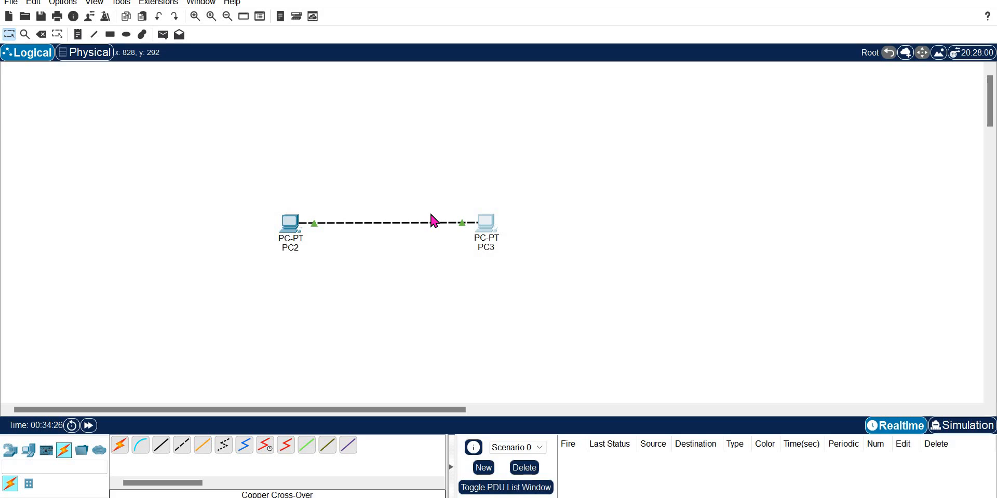
click(300, 227)
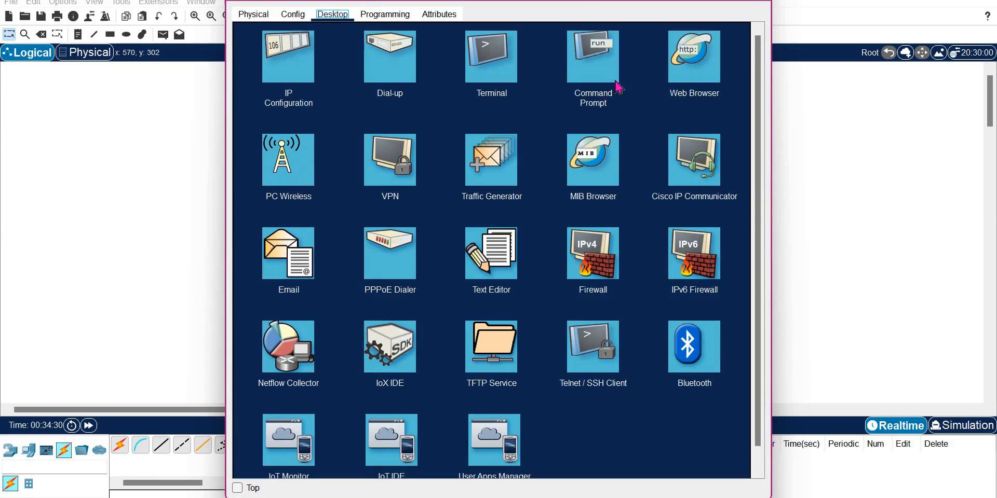
click(615, 80)
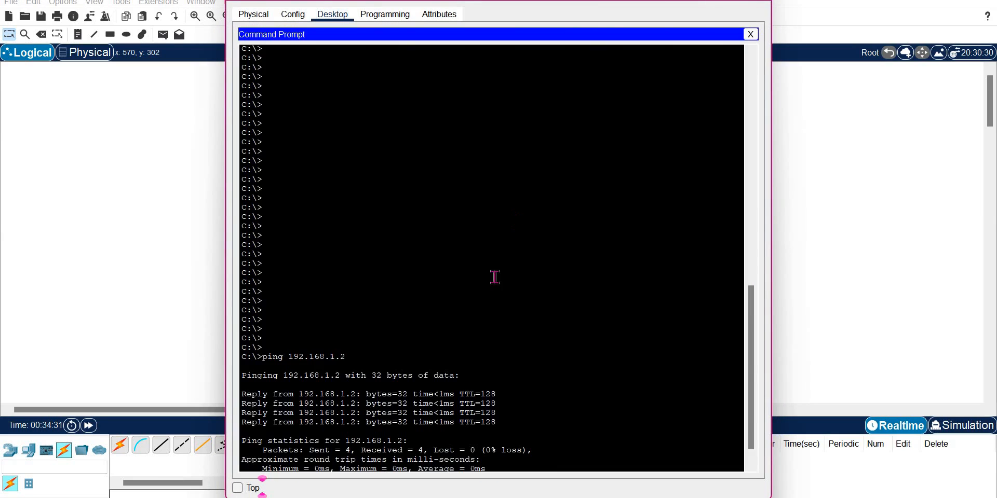
click(758, 1)
- Run ipconfig in PC3's Command Prompt to check its IPv4 address
click(491, 226)
click(605, 73)
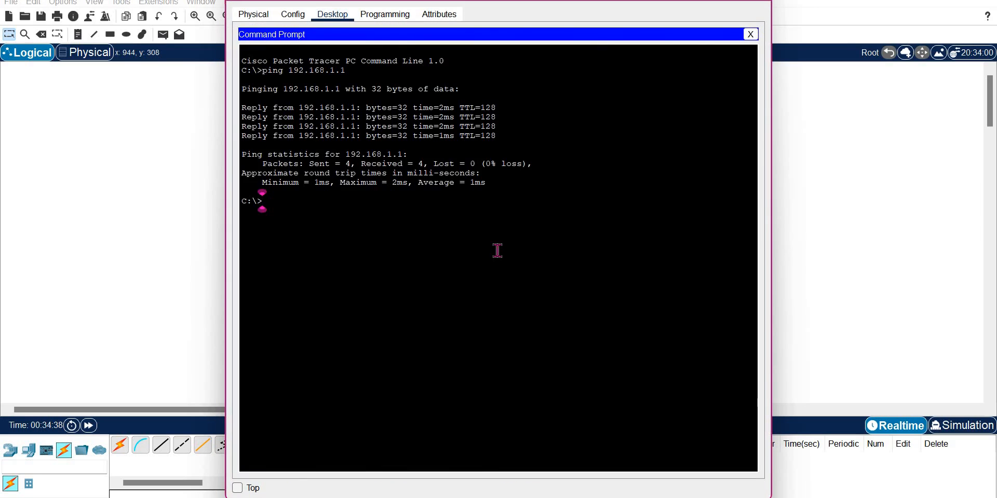
text(ipconfig)
key(Return)
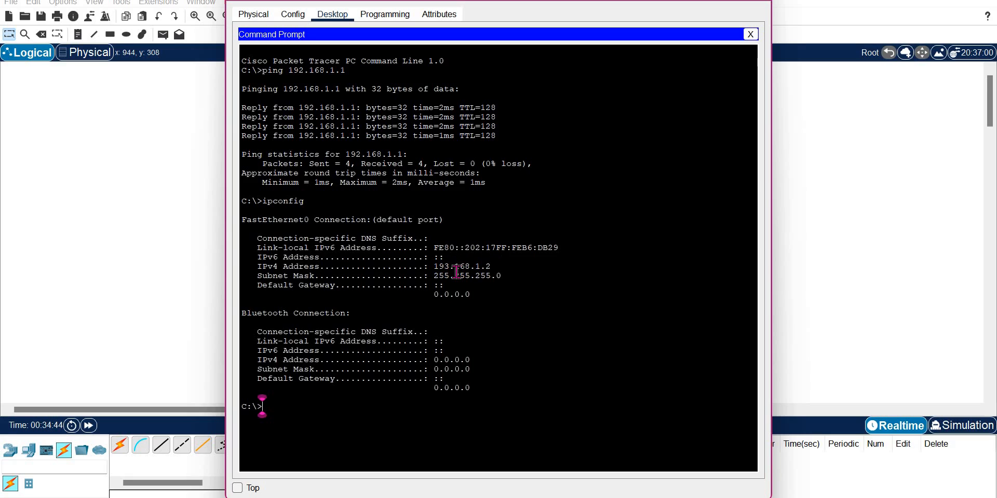
- Ping 192.168.1.1 from PC3's Command Prompt to test connectivity across different networks
text(ping 192.168.1.)
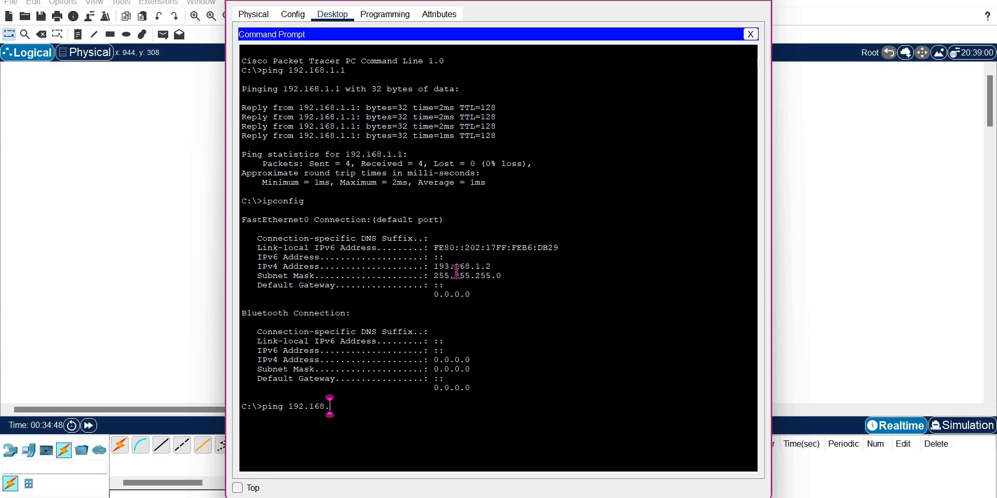
text(1)
key(Return)
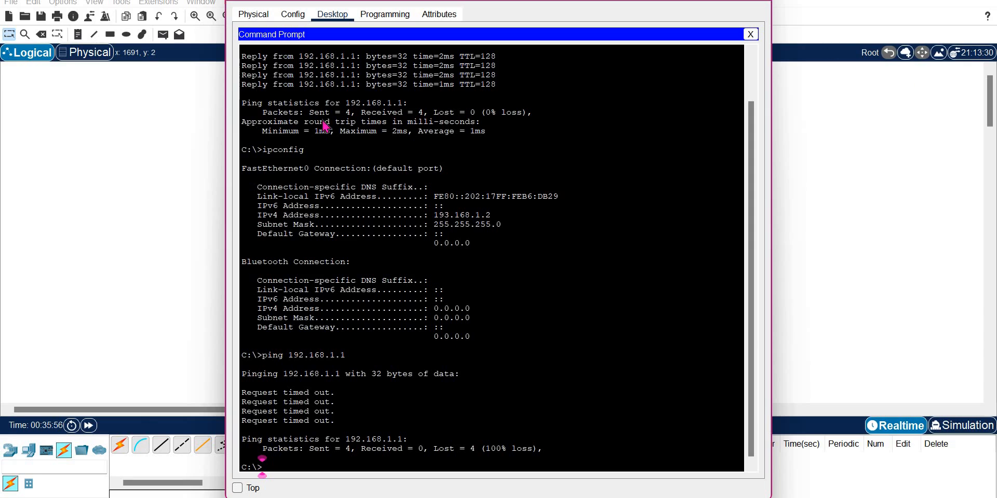
- Close PC3's window and send a simple PDU from PC2 to PC3
click(759, 1)
click(165, 36)
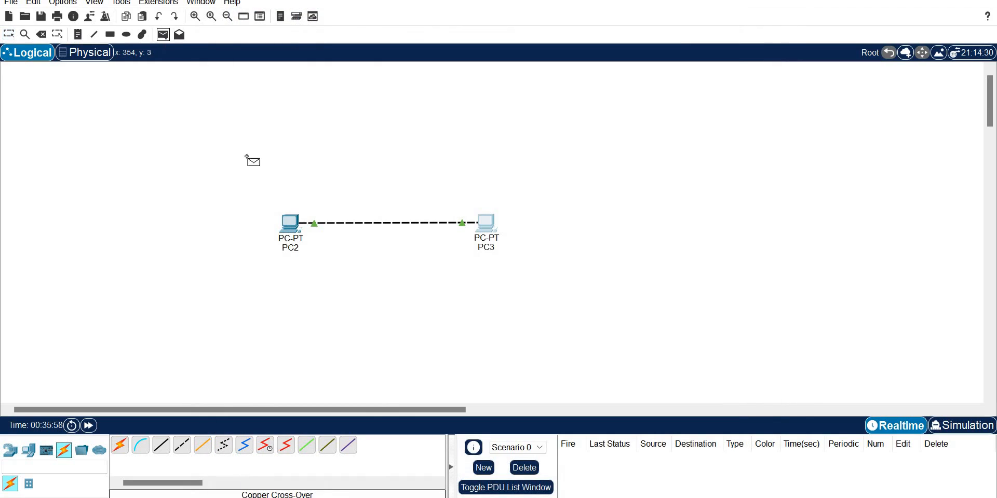
click(289, 222)
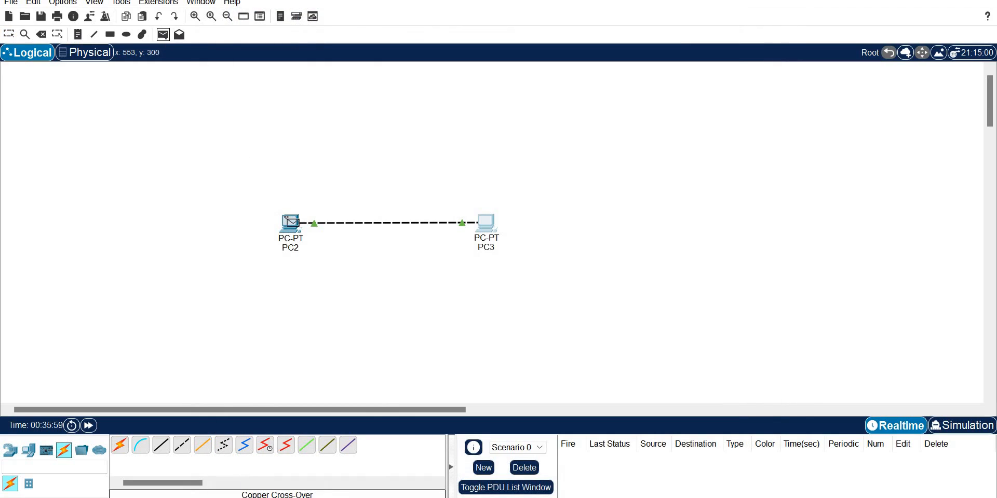
click(488, 224)
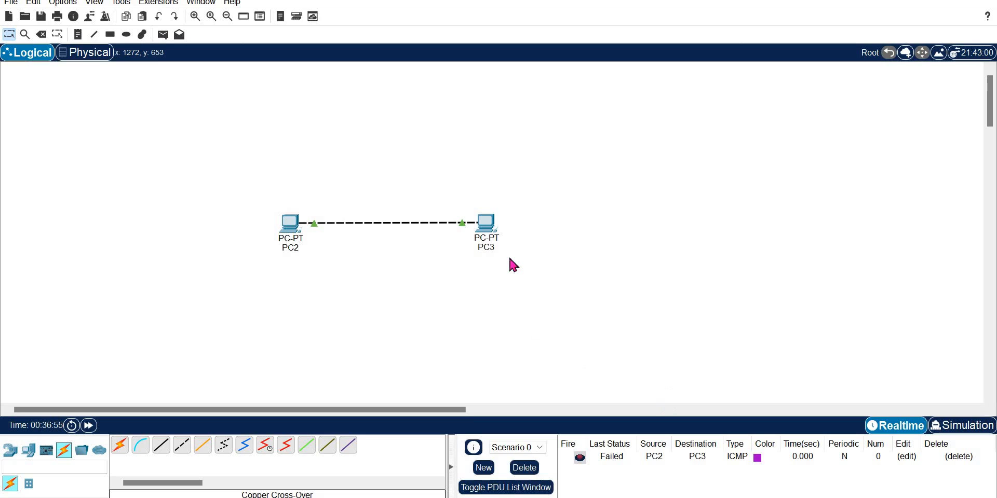
- Set PC3's static IPv4 address back to 192.168.1.2 and return to the topology
click(488, 238)
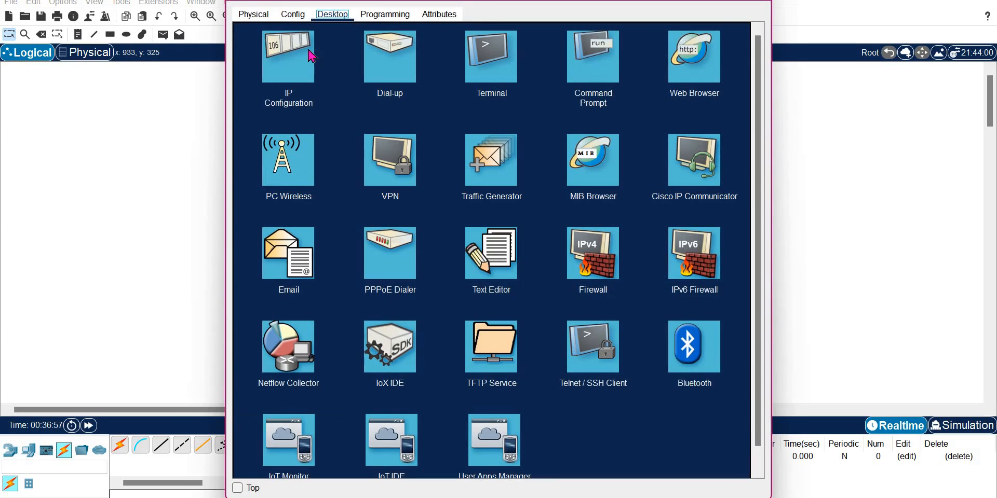
click(298, 51)
double_click(424, 95)
text(192)
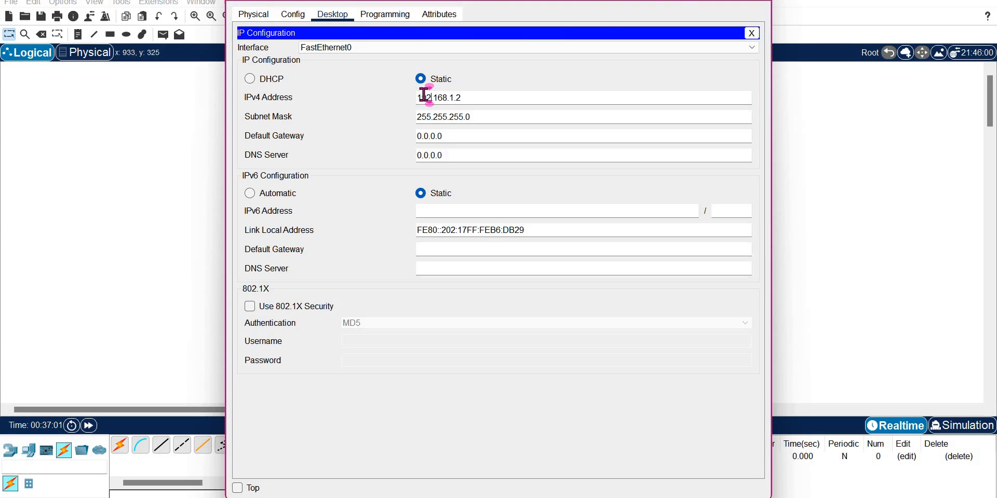
click(467, 116)
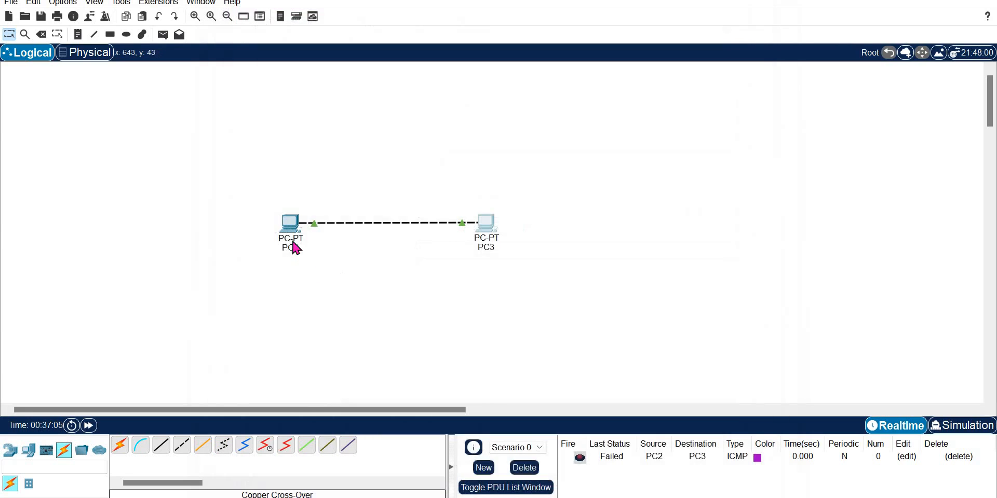
- Ping 192.168.1.2 from PC2's Command Prompt to retest connectivity to PC3, and close the PC2 window
click(296, 234)
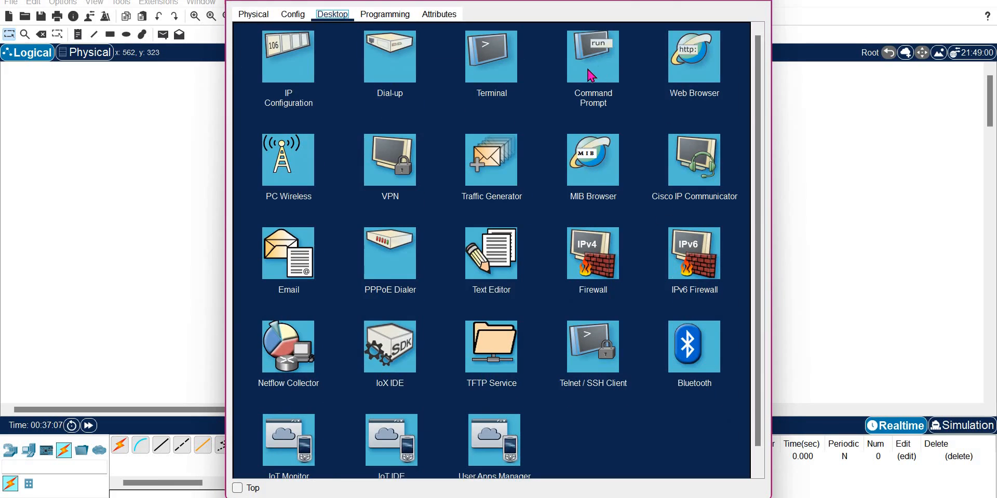
click(587, 67)
key(Return)
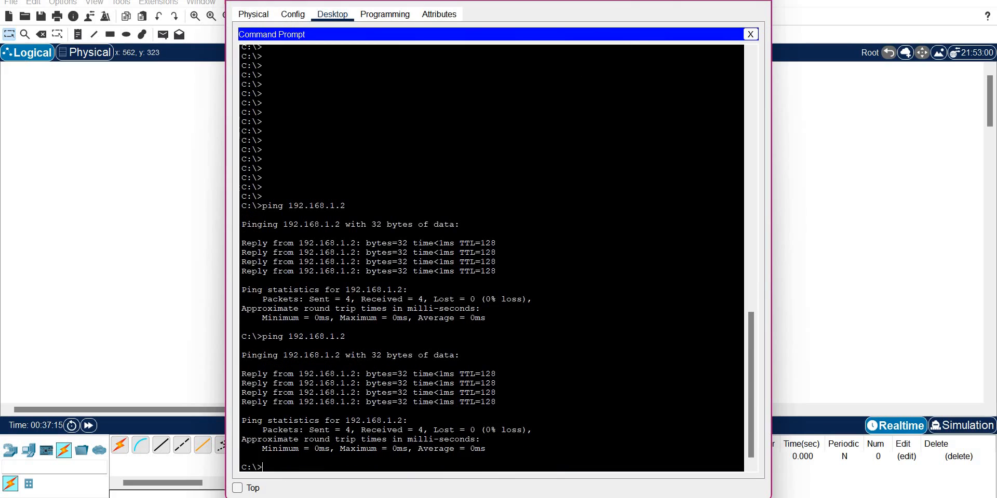
click(759, 0)
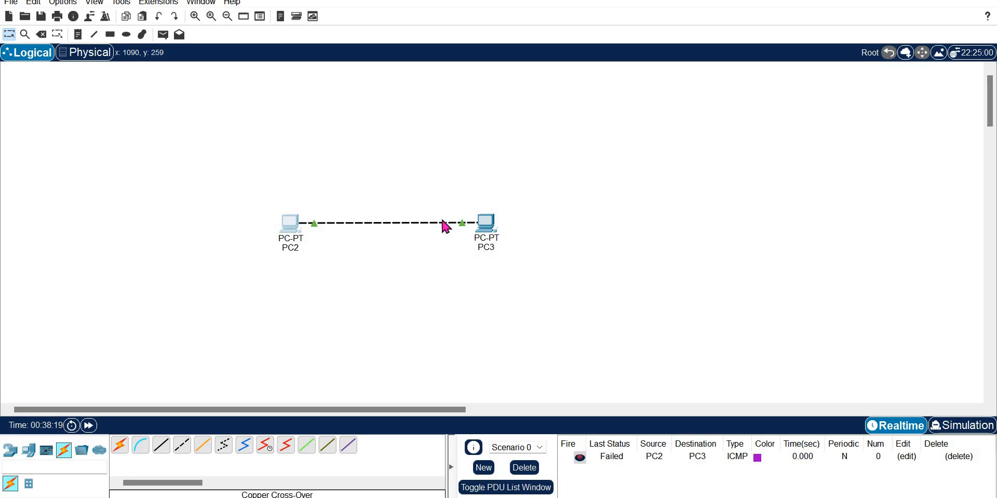
- Add a third PC to the workspace, centred above PC2 and PC3
click(29, 450)
click(125, 445)
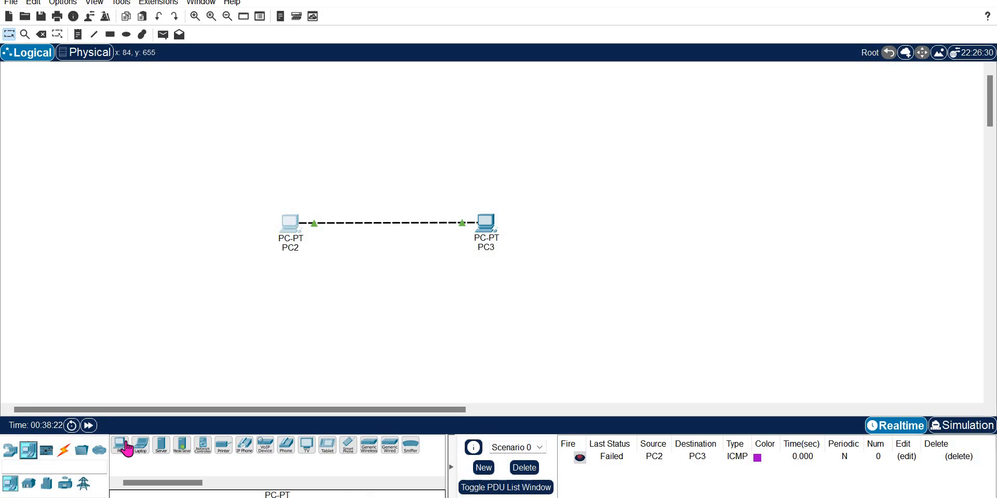
click(385, 123)
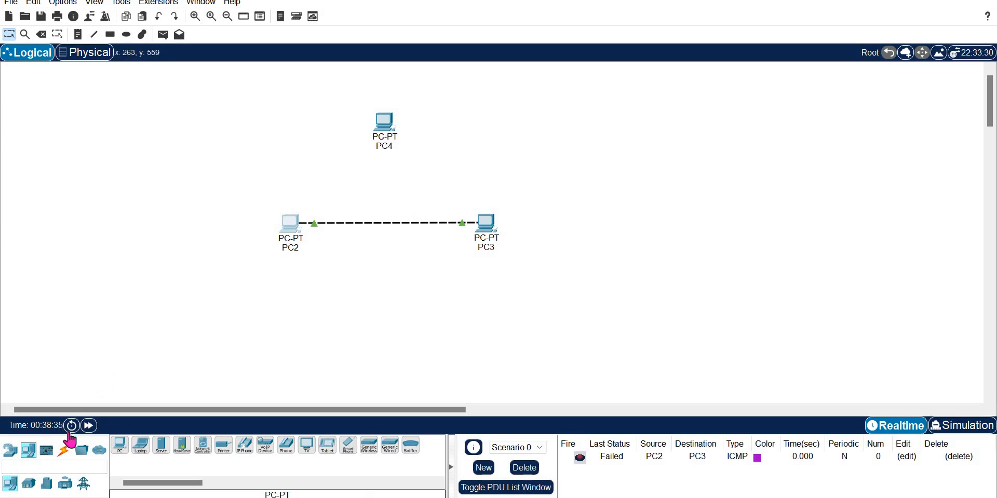
- Try to connect PC4 to PC2 using the automatically chosen connection type
click(64, 451)
click(120, 444)
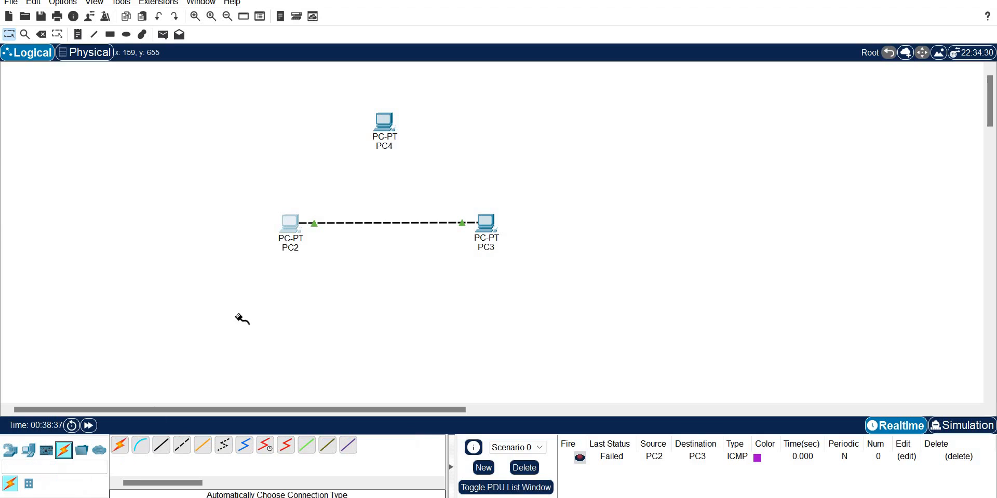
click(387, 131)
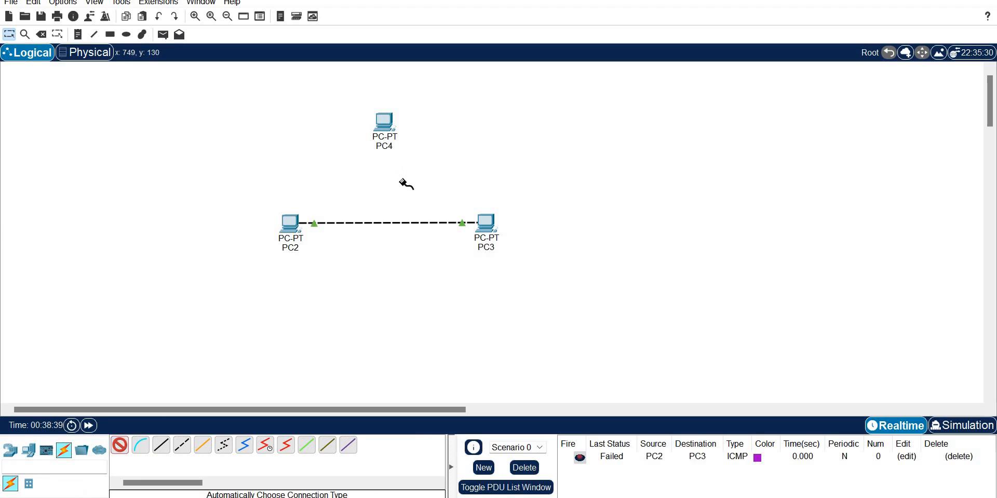
click(292, 224)
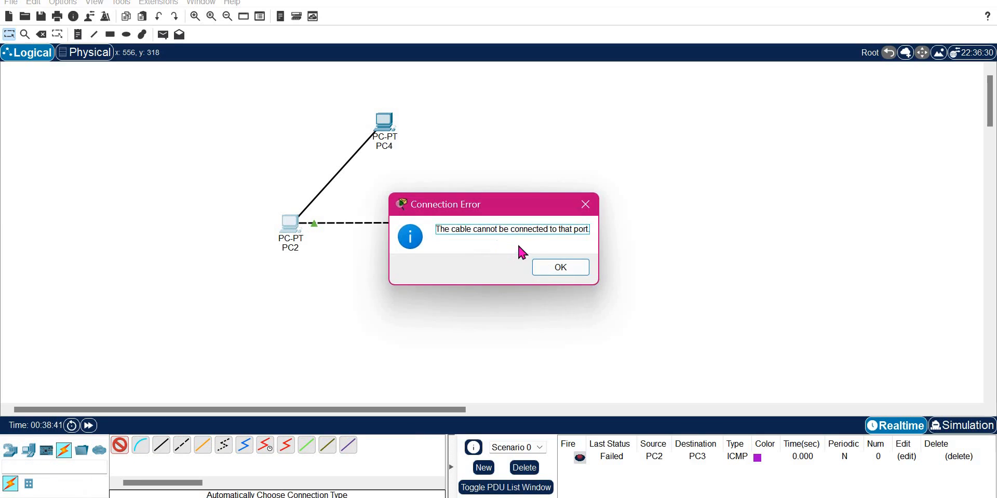
click(562, 269)
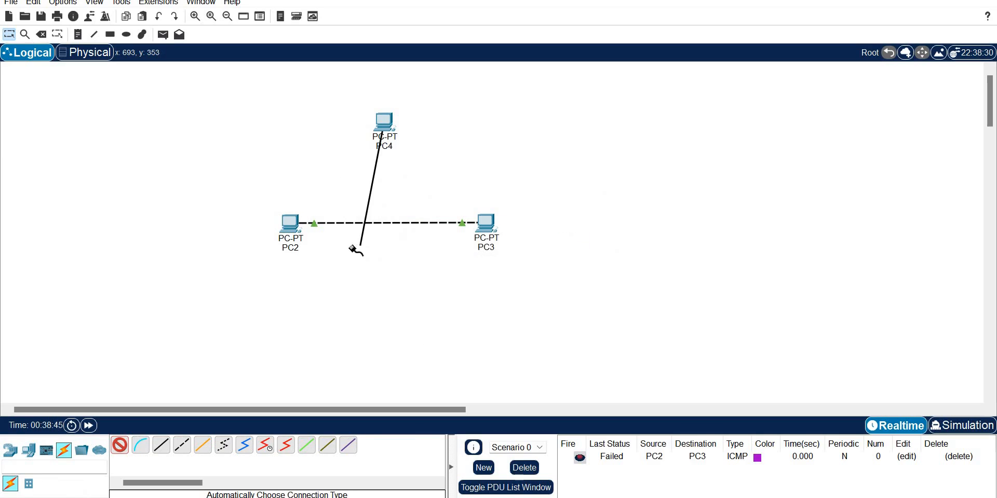
- Try to connect PC4 to PC2 with a Copper Cross-Over cable and cancel the cable placement
click(182, 445)
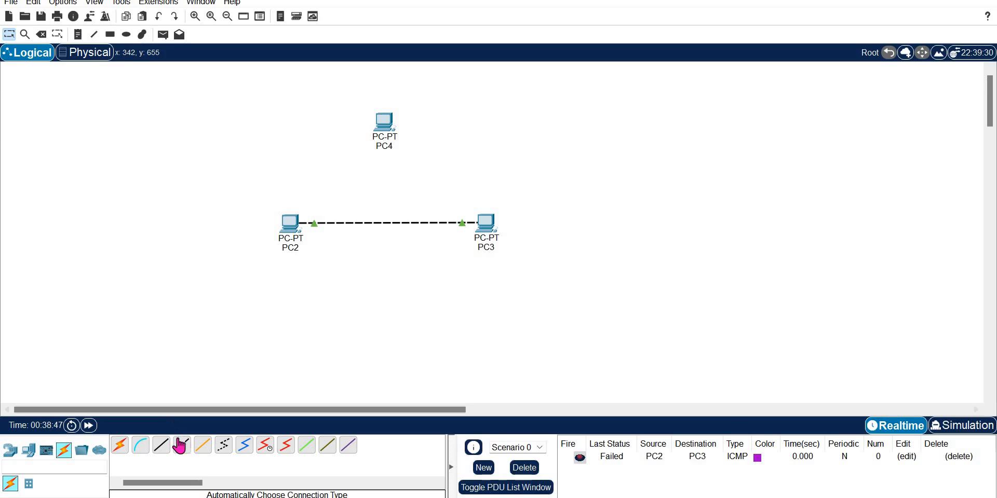
click(393, 131)
click(432, 188)
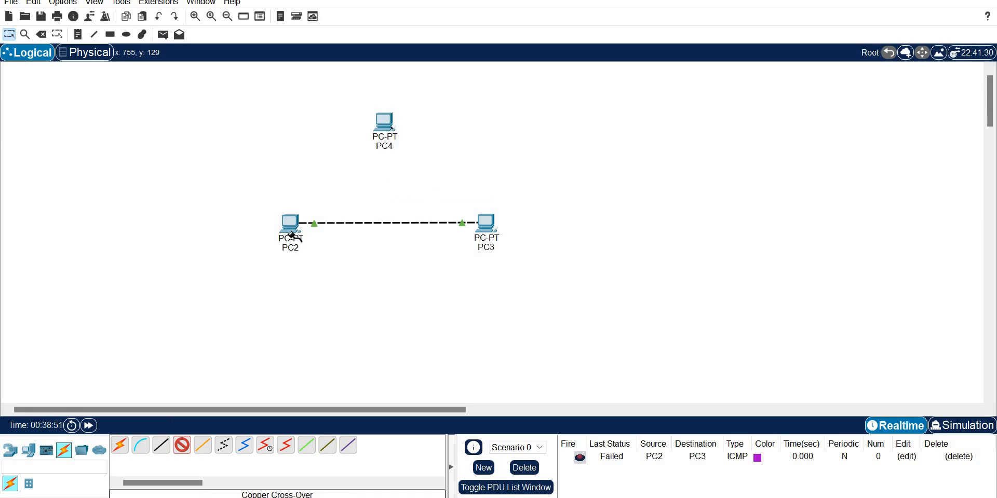
click(296, 229)
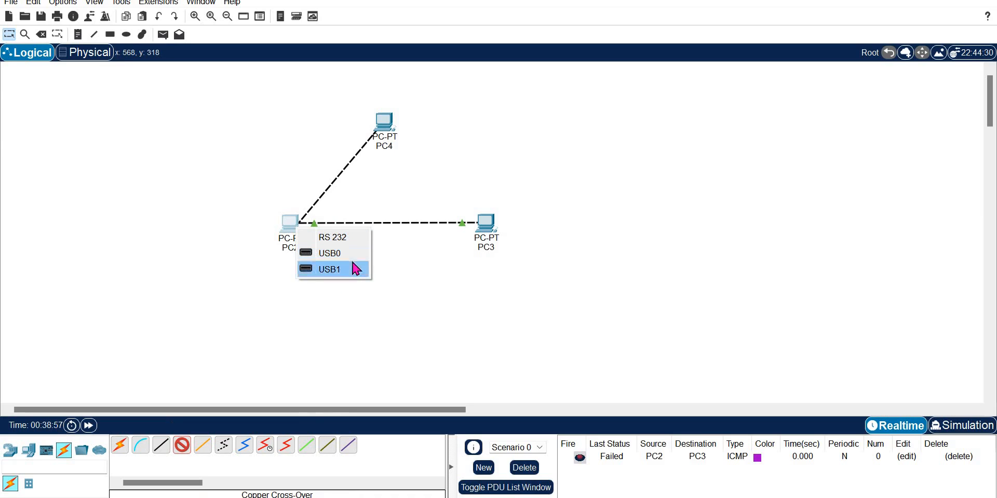
click(254, 165)
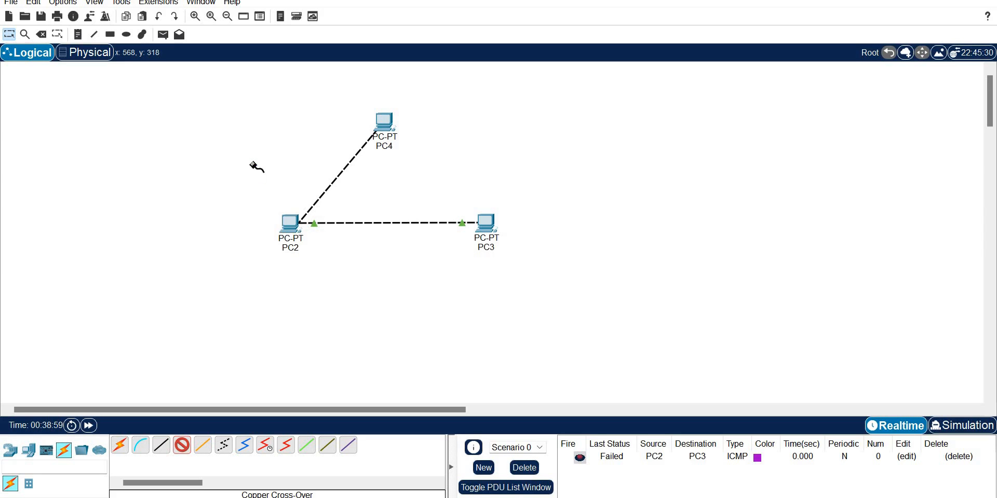
key(Escape)
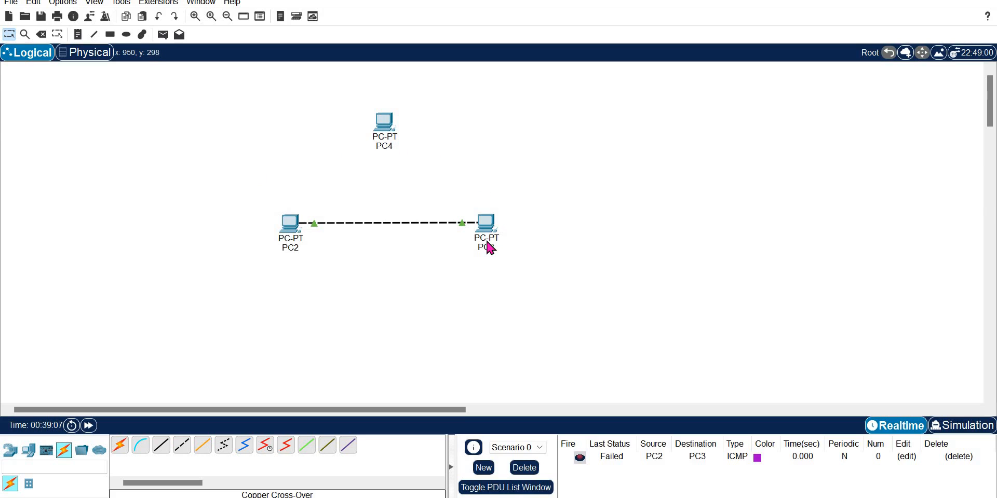
- Place a 2960 switch between PC2 and PC3, below PC4
mouse_move(490, 248)
click(10, 450)
click(28, 484)
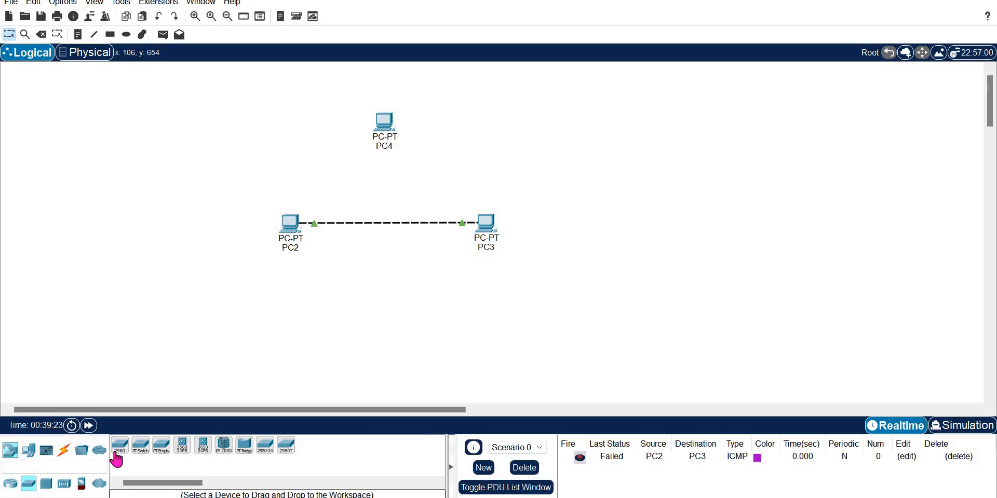
click(121, 457)
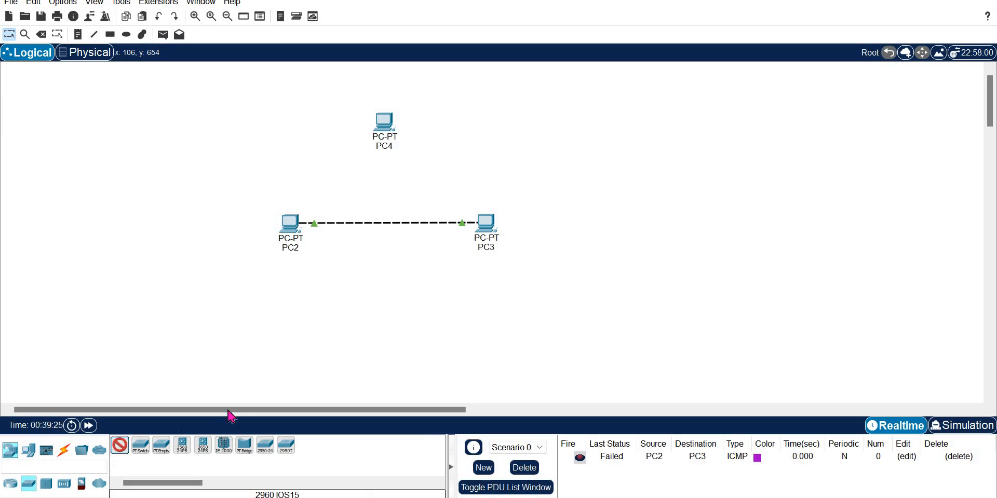
click(387, 215)
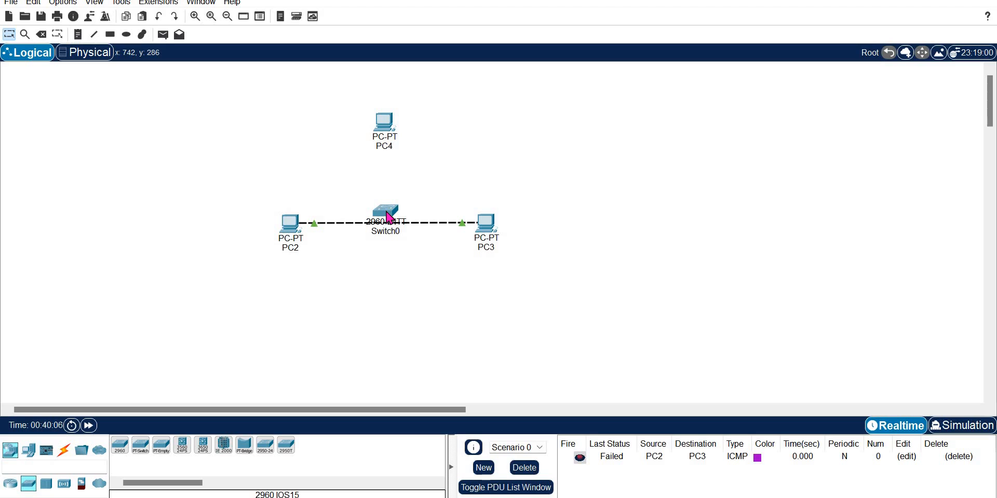
- Examine the ports of Switch0 in its enlarged physical device view and close the device window
click(390, 217)
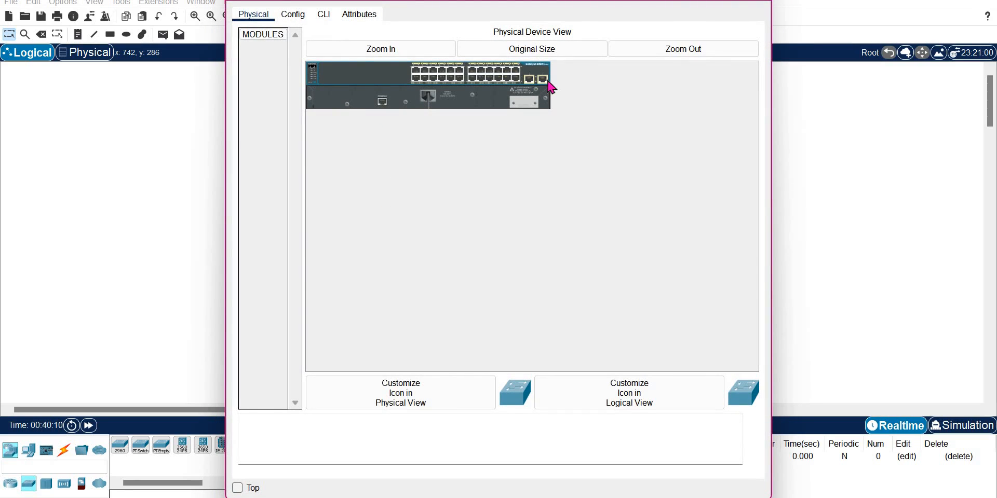
click(388, 60)
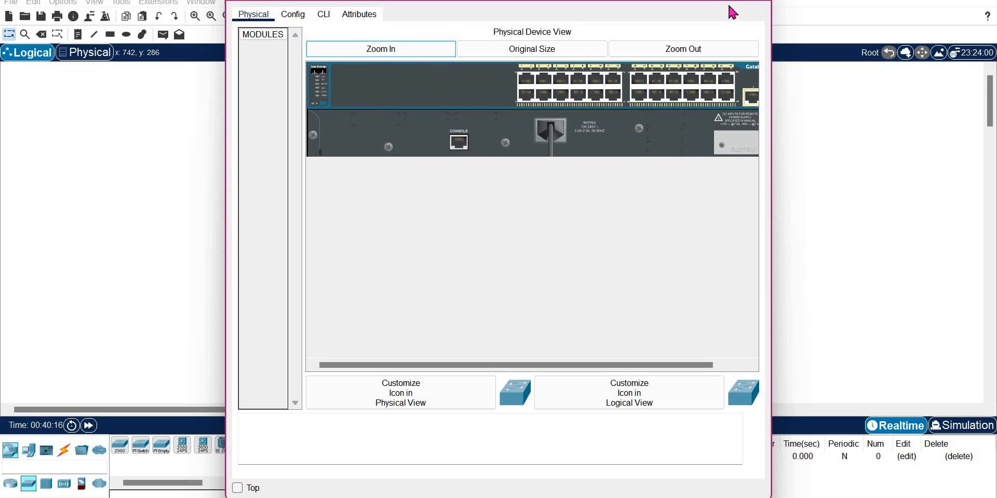
click(758, 1)
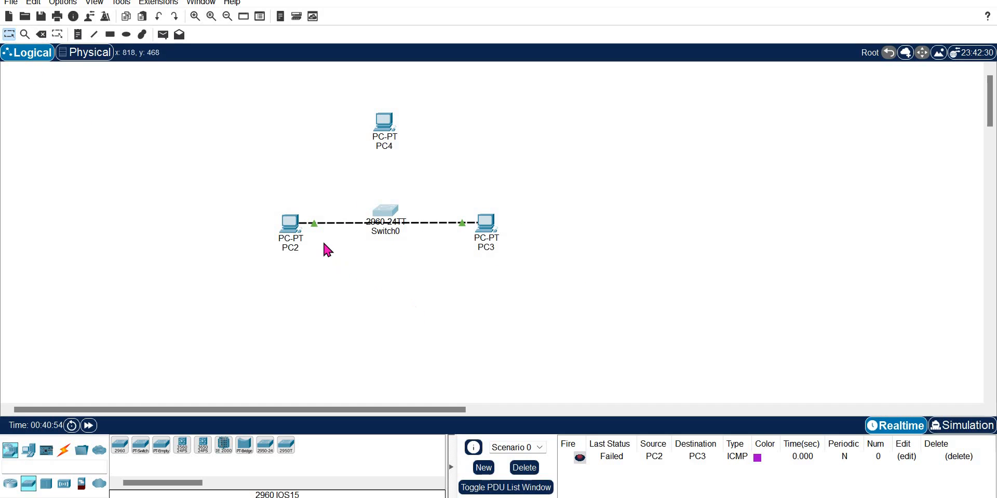
- Move the PC2 end of the cross-over cable to port FastEthernet0/1 on Switch0
mouse_move(315, 229)
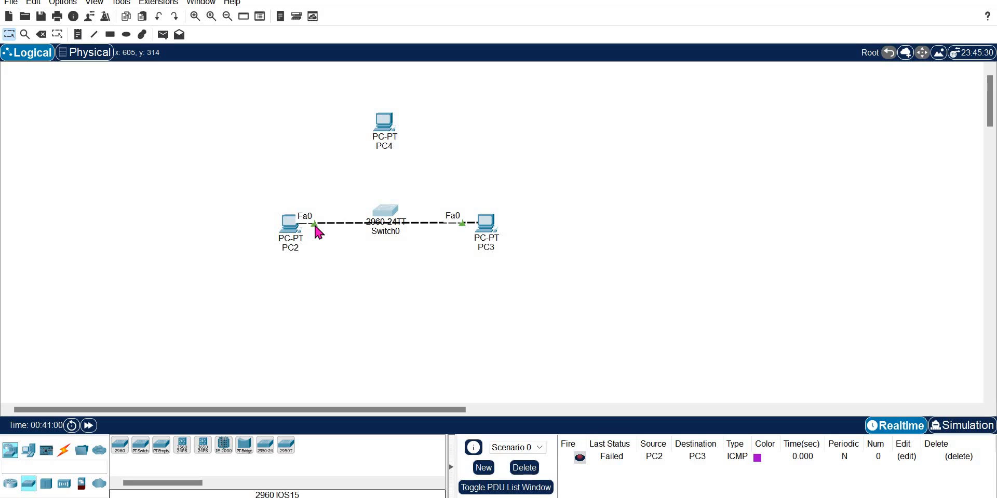
click(314, 225)
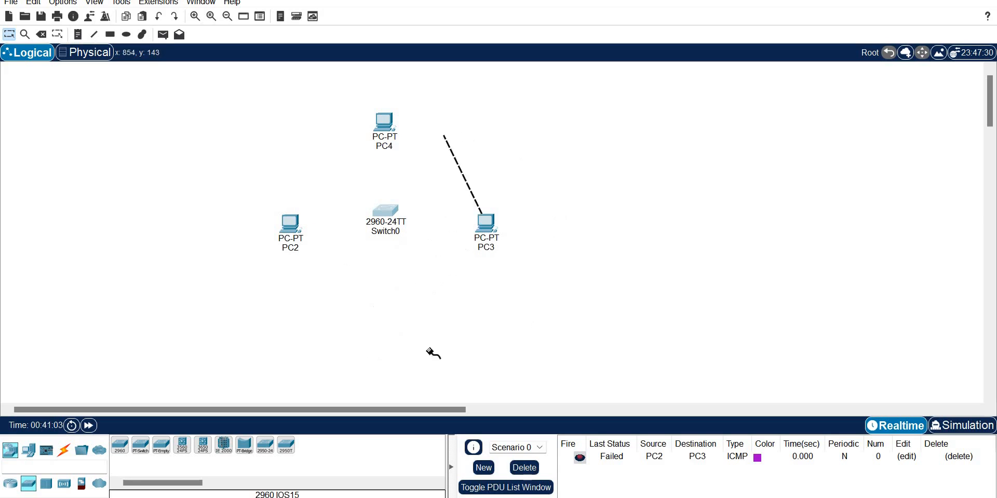
click(390, 213)
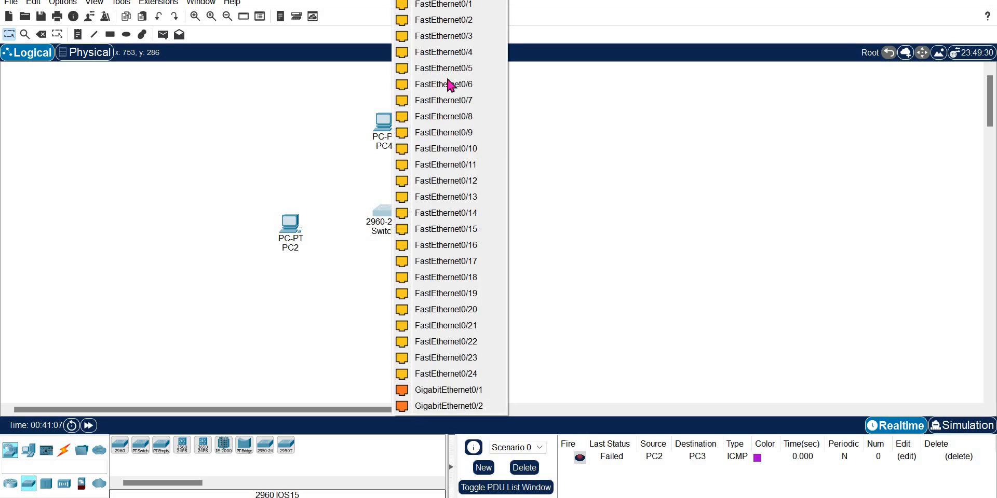
click(466, 5)
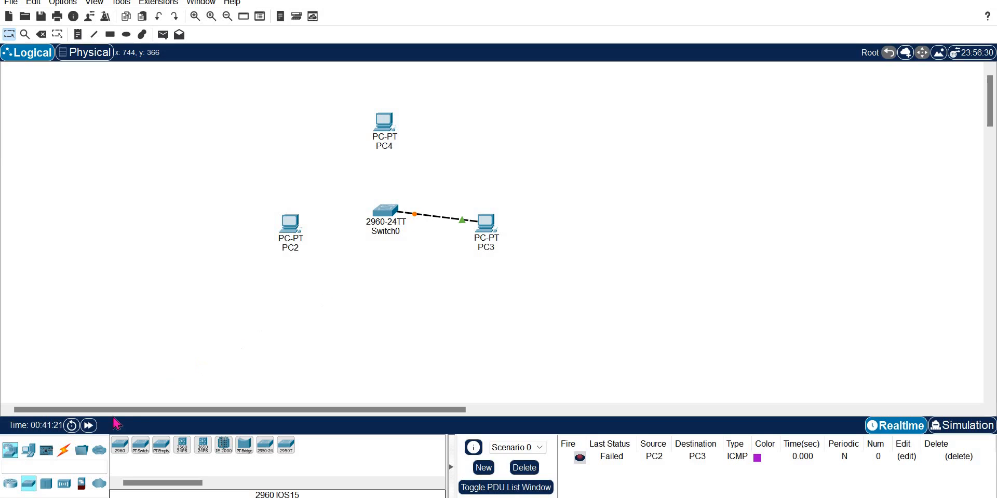
- Delete the cross-over cable between Switch0 and PC3
click(64, 452)
click(179, 448)
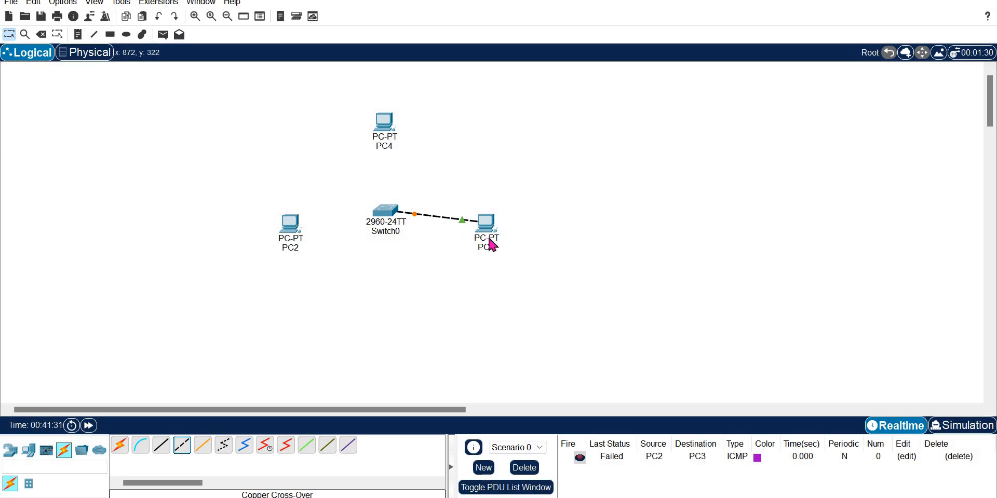
click(44, 35)
click(435, 218)
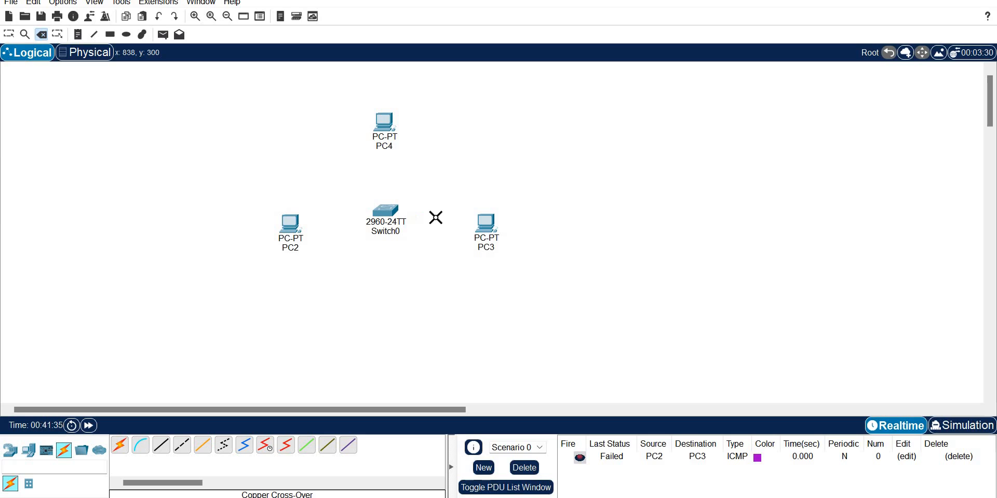
key(Escape)
- Connect PC3's FastEthernet0 to FastEthernet0/1 on Switch0 with a copper straight-through cable
click(161, 446)
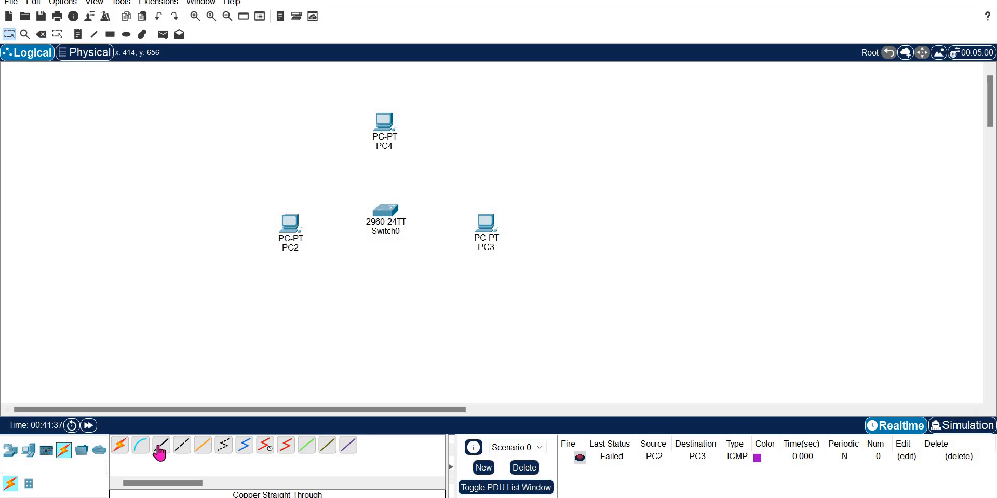
click(485, 227)
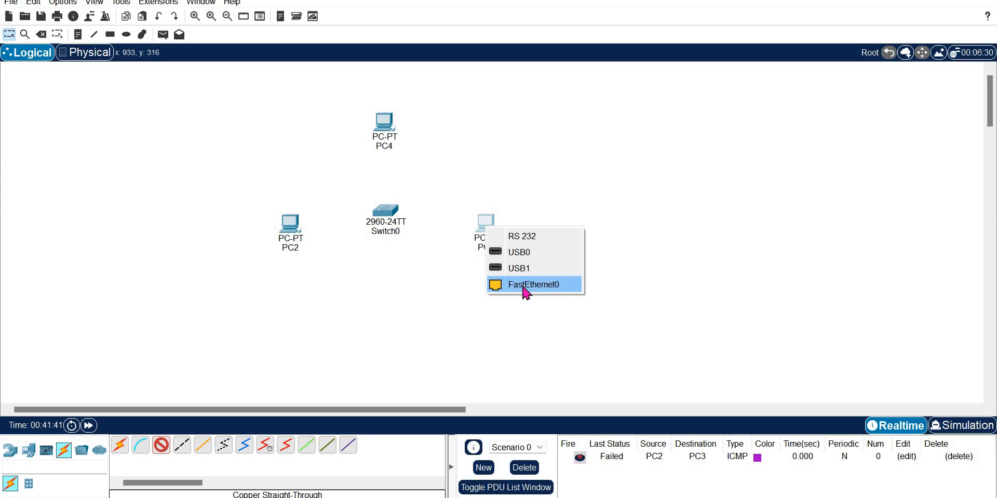
click(523, 286)
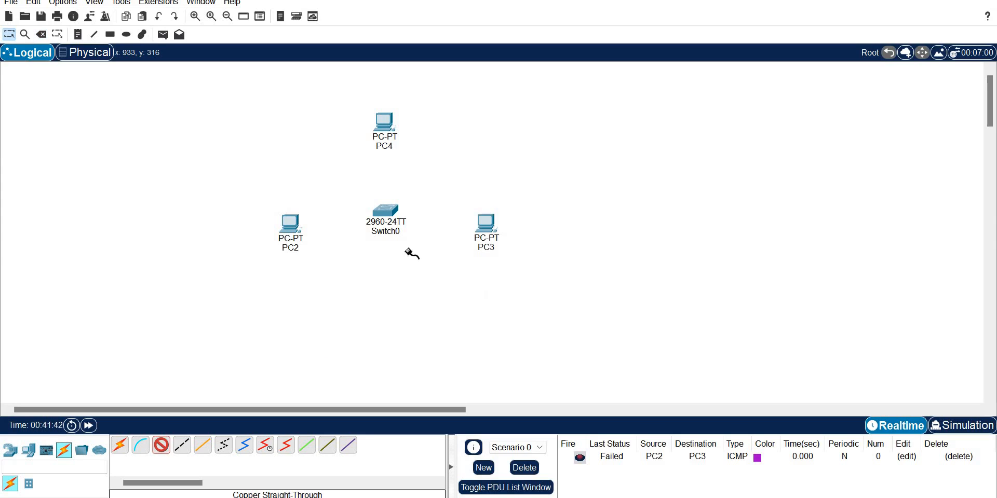
click(399, 208)
click(476, 7)
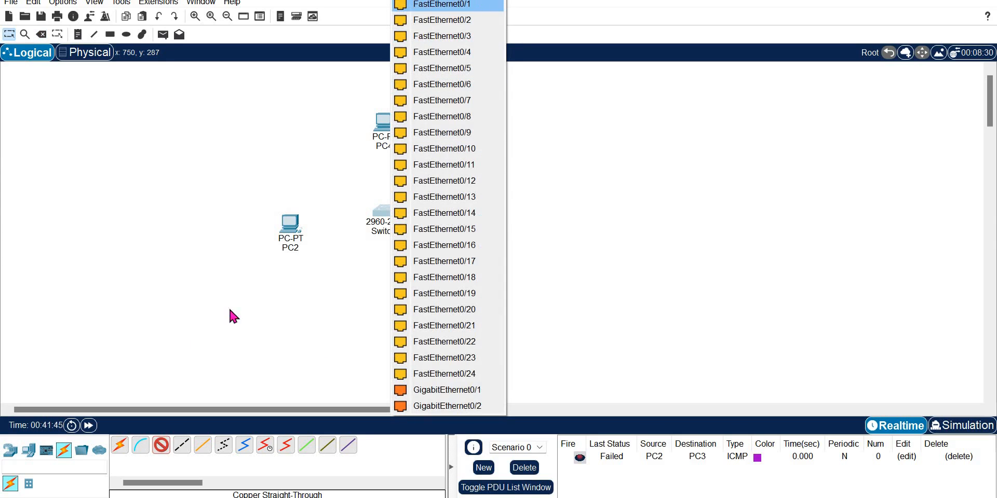
- Connect PC4 to a free FastEthernet port on Switch0 with a copper straight-through cable
click(164, 447)
click(393, 122)
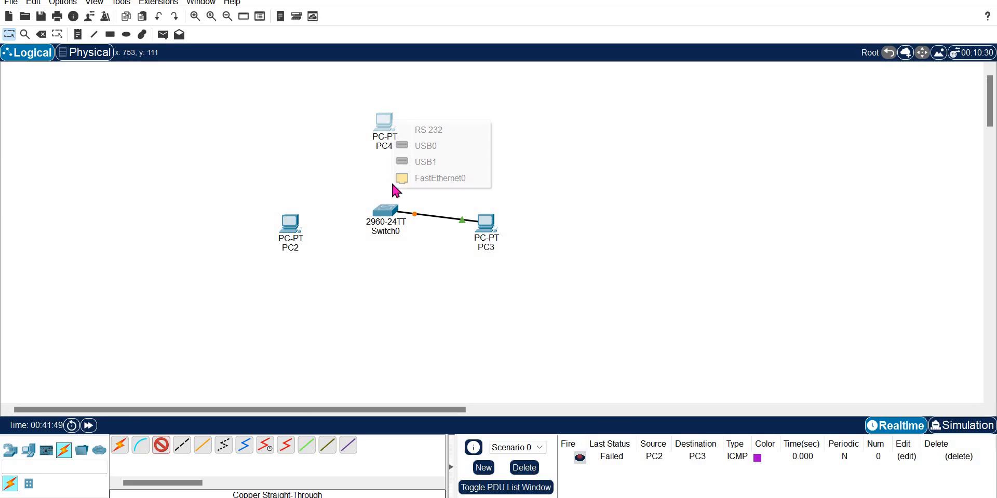
click(385, 210)
click(425, 149)
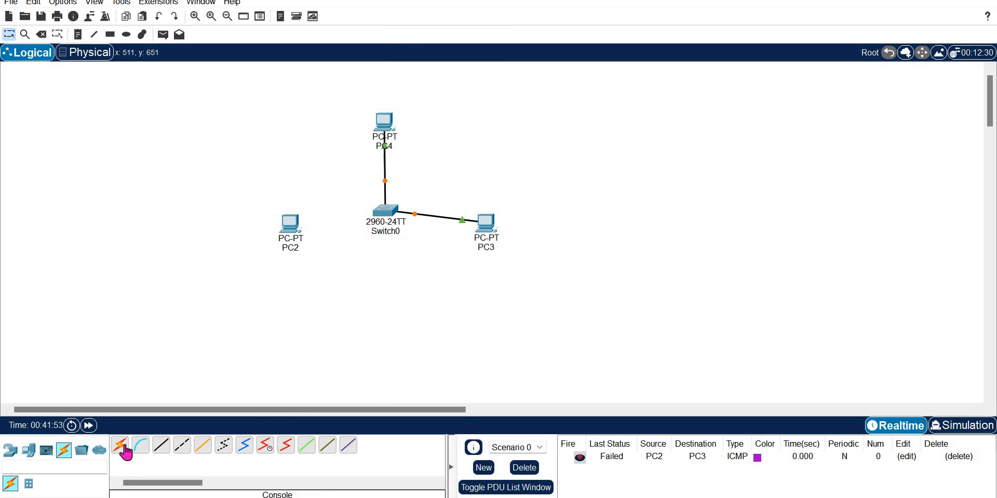
- Connect PC2's FastEthernet0 to a free Switch0 port with a copper straight-through cable and fast-forward the network time
click(161, 445)
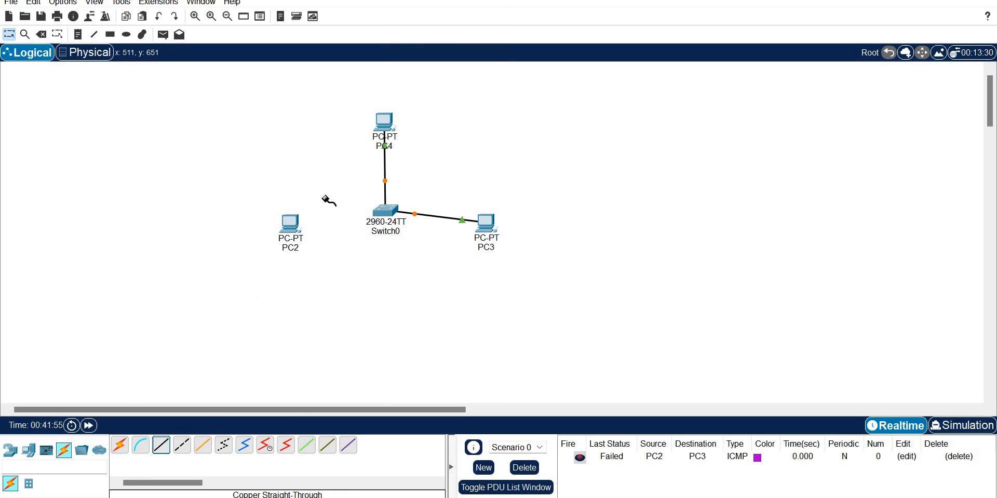
click(297, 233)
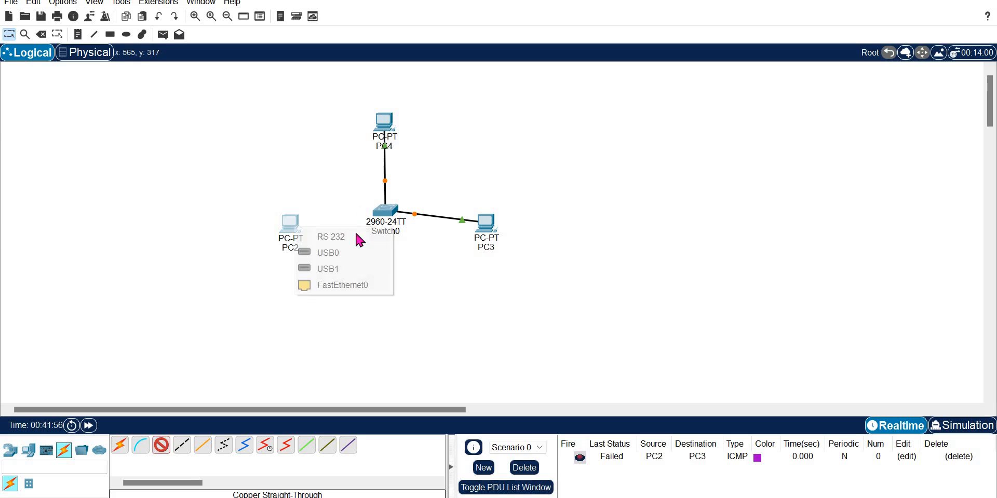
click(348, 283)
click(392, 215)
click(466, 279)
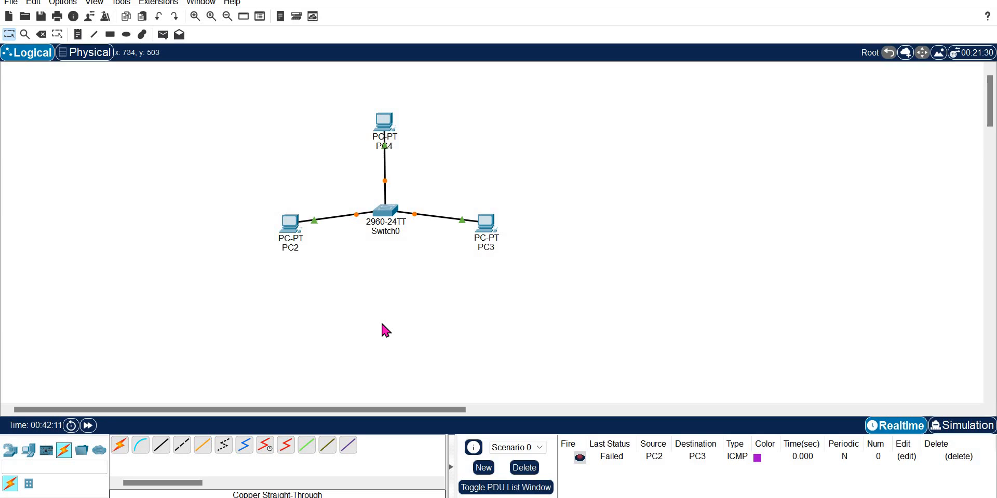
click(89, 426)
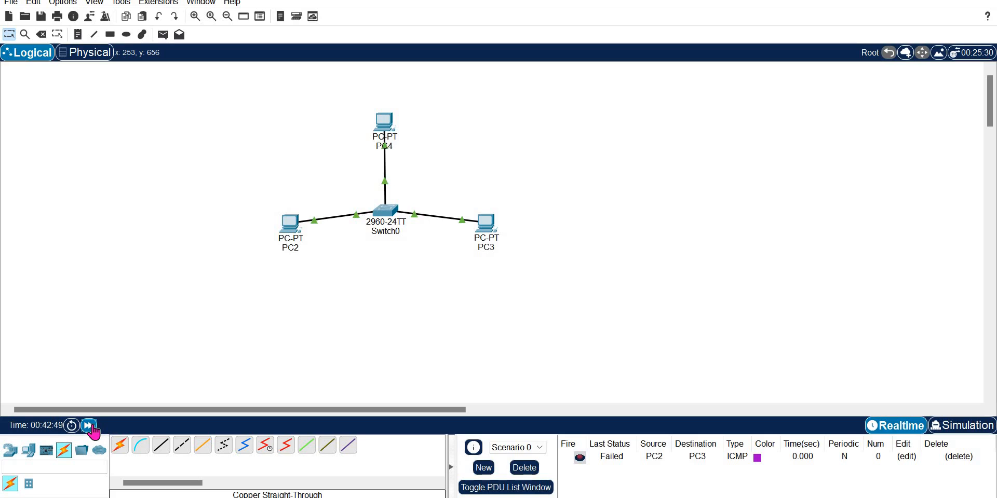
double_click(90, 426)
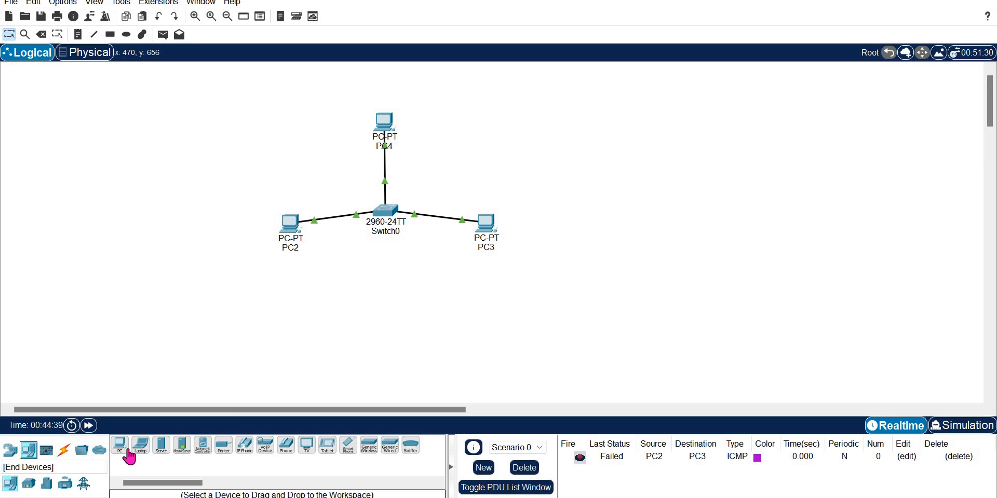
- Add a fourth PC below Switch0 and link it to the switch with an automatically chosen connection, fast-forwarding the link start-up
click(125, 449)
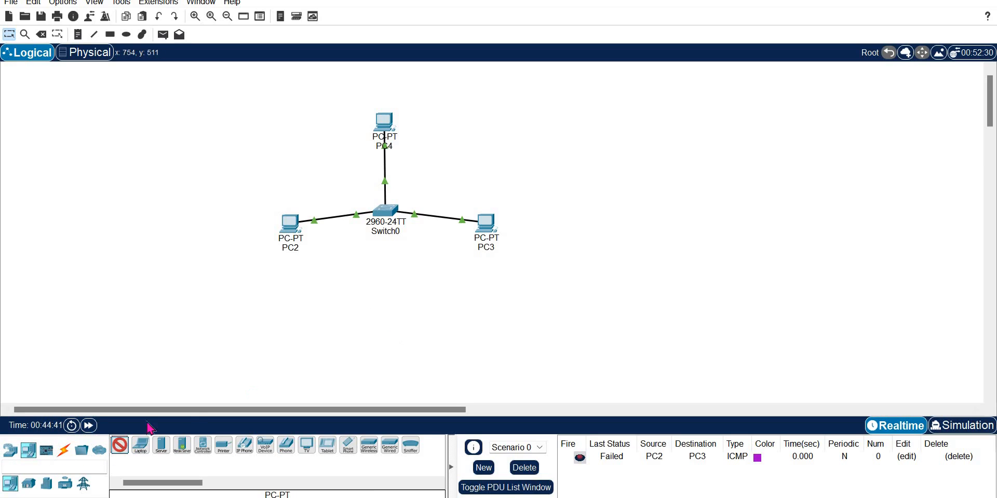
click(391, 327)
click(64, 450)
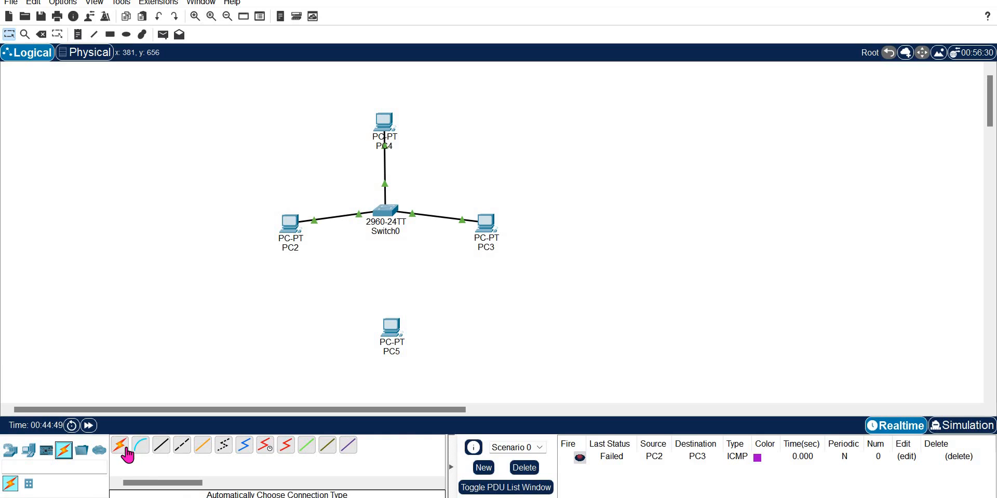
click(122, 451)
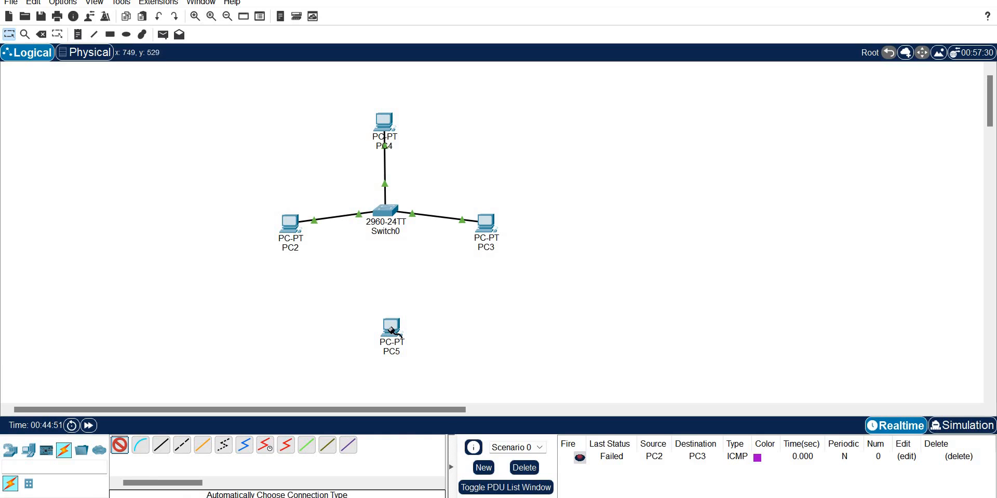
click(392, 331)
click(392, 213)
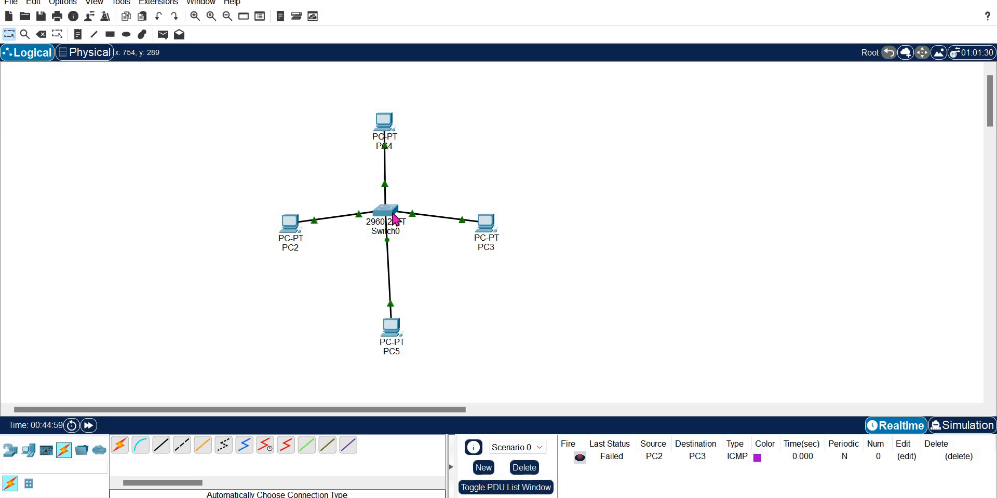
click(89, 426)
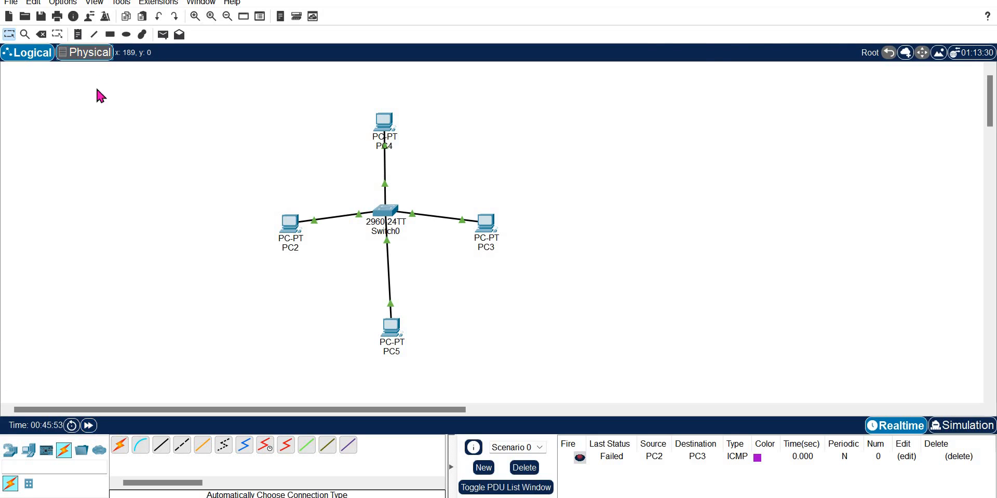
- Examine the cabling between the PCs and Switch0's ports in the physical workspace and return to the logical topology
click(99, 56)
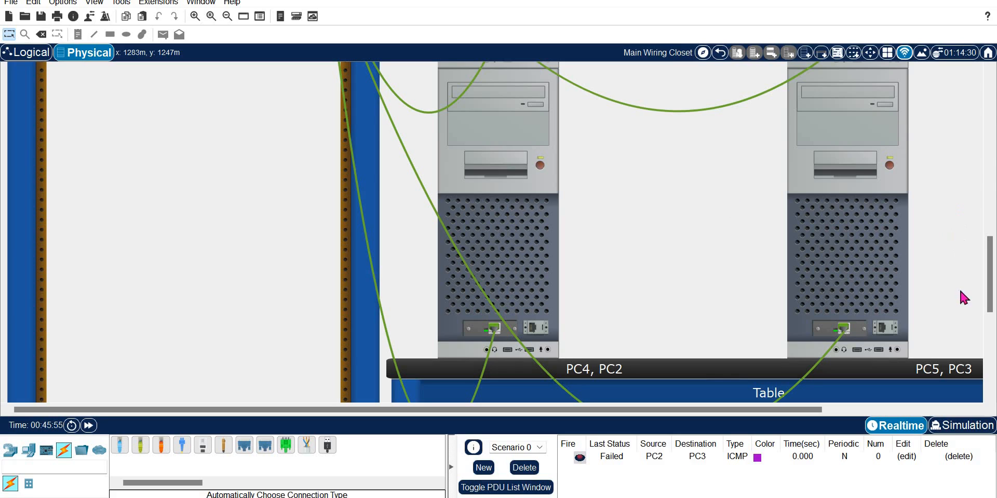
click(990, 179)
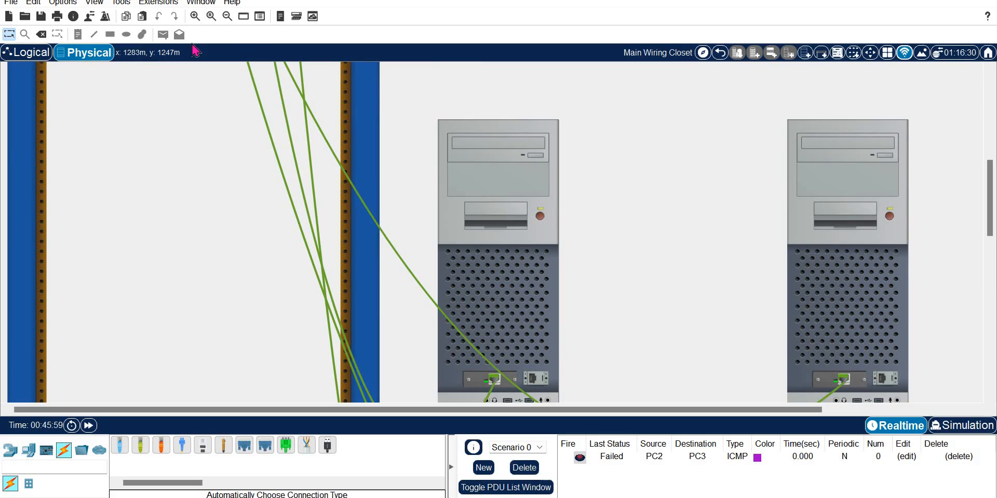
click(228, 18)
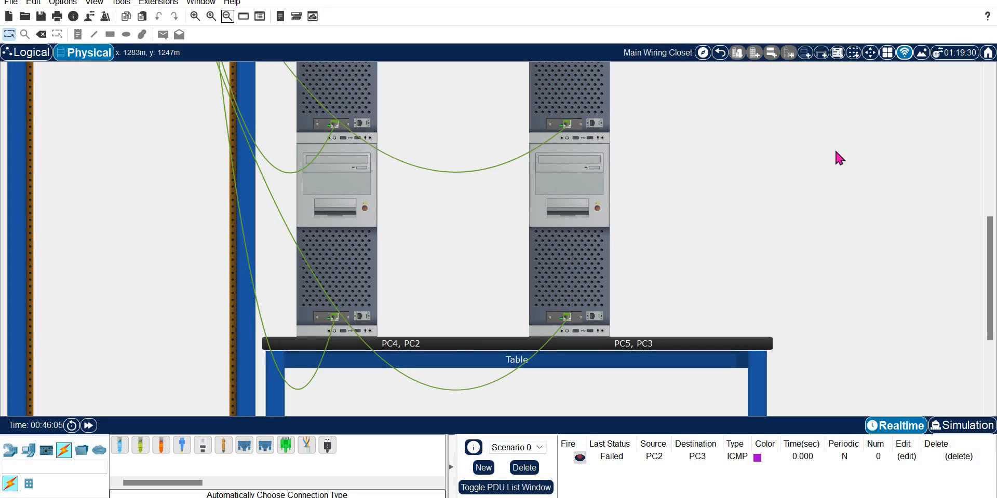
click(990, 147)
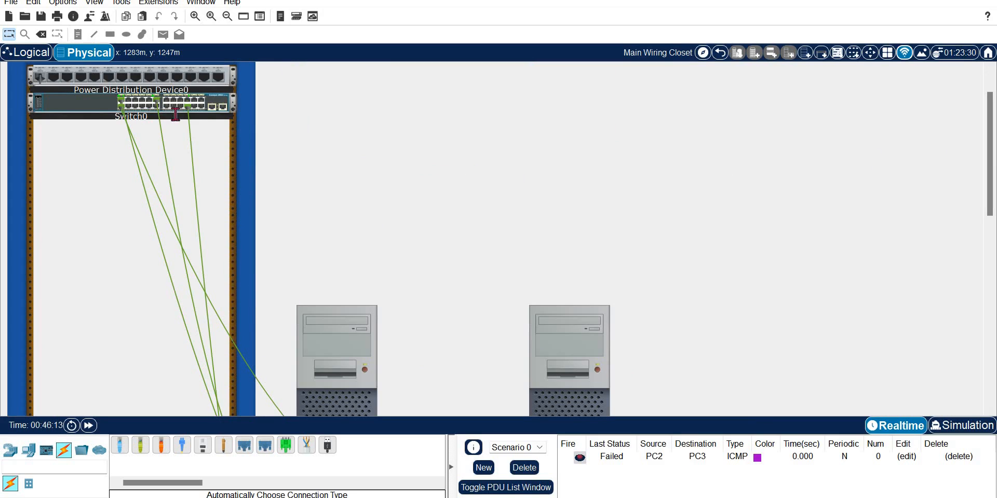
click(194, 16)
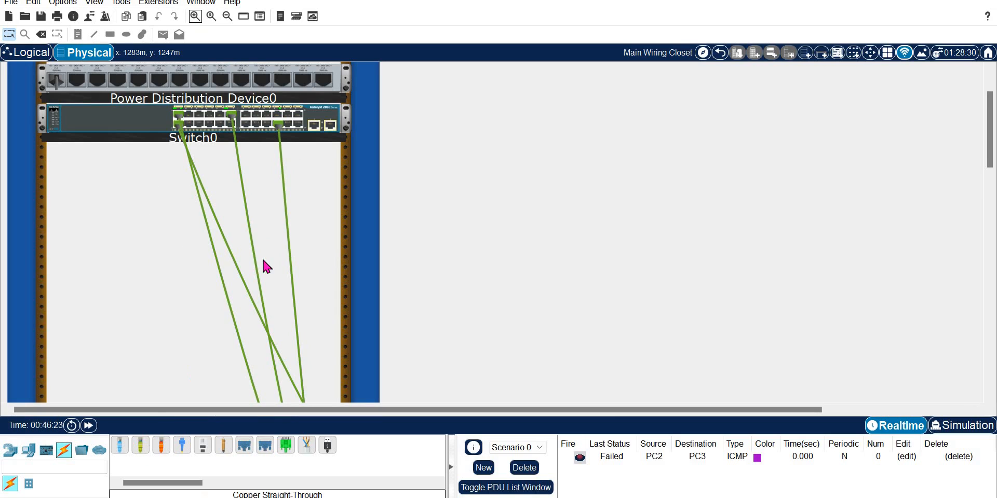
click(26, 57)
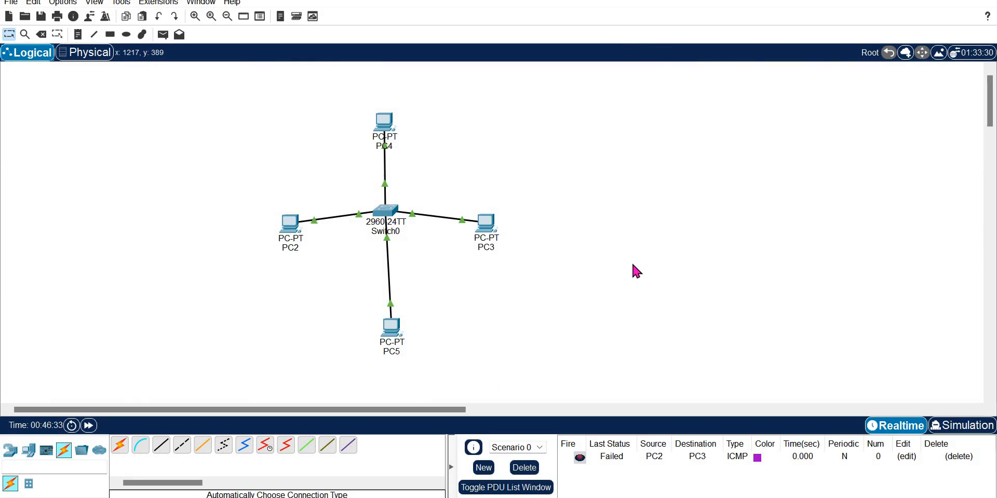
- Check the IP configuration of PC2 and close its window
click(289, 226)
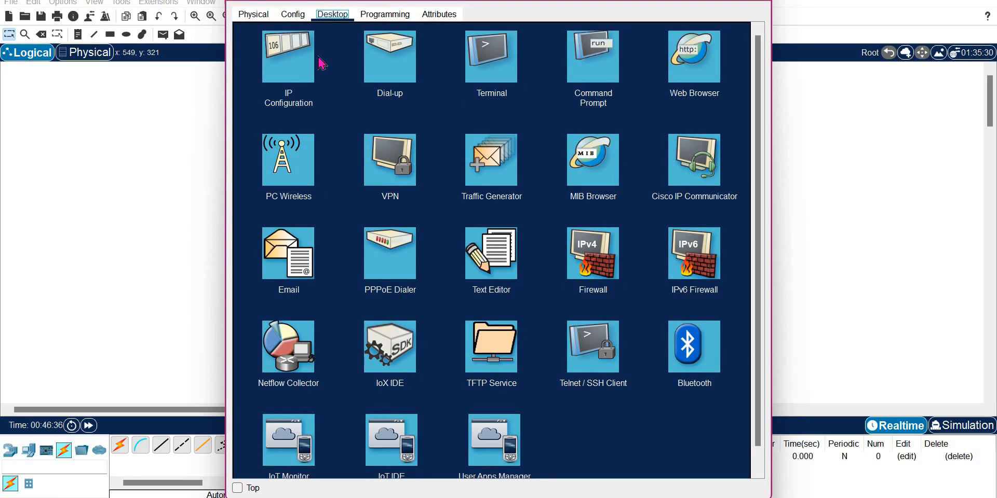
click(286, 83)
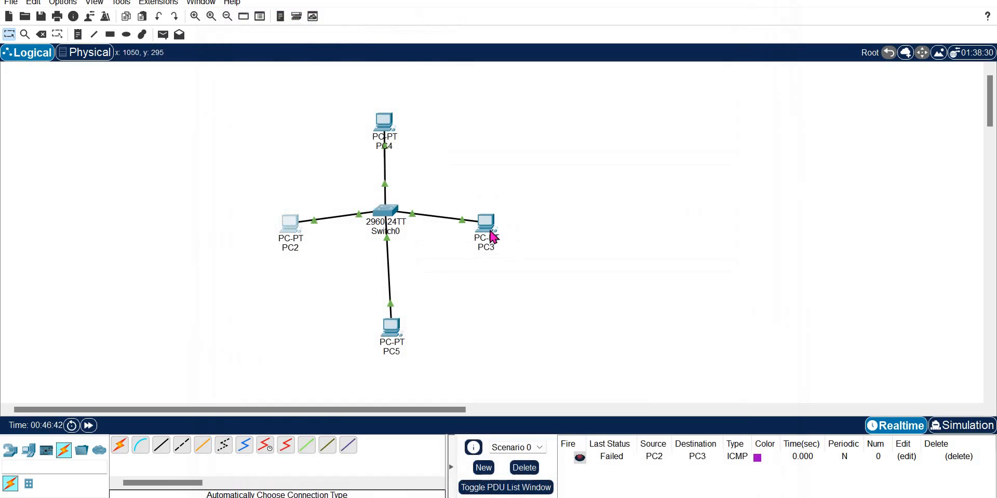
- Assign the static IPv4 address 192.168.1.3 to PC4 and close its window
click(391, 126)
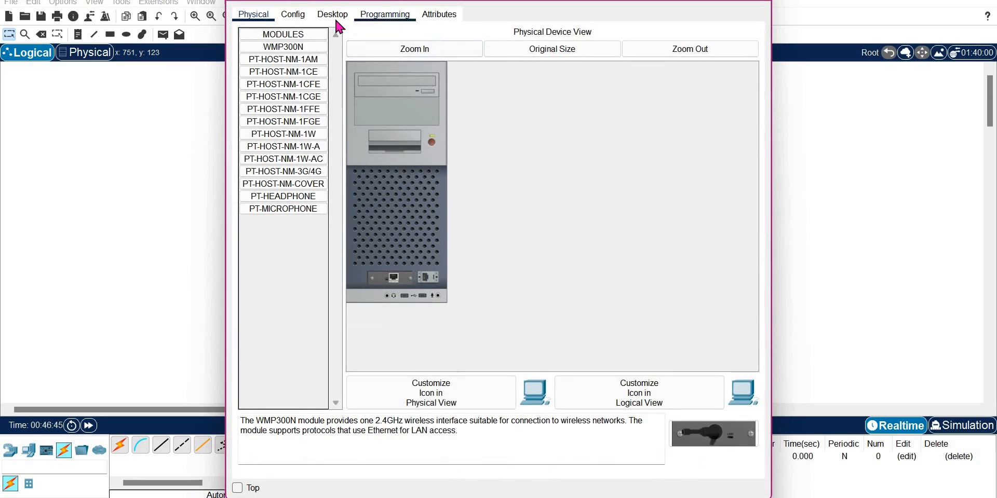
click(333, 15)
click(268, 98)
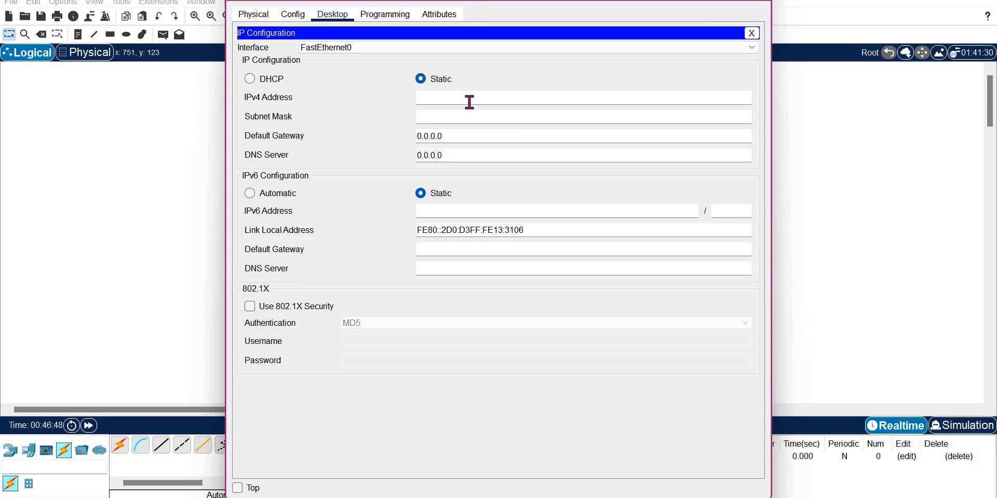
text(192.168.1.3)
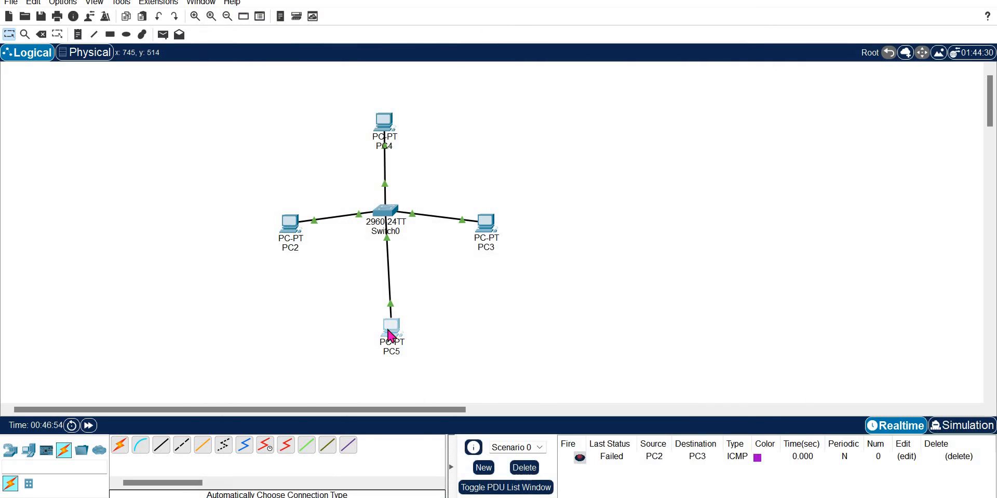
- Assign PC5 the static IPv4 address 192.168.1.4 with subnet mask 255.255.255.0 and close its window
click(390, 333)
click(340, 16)
click(288, 49)
click(461, 94)
text(192.168.1.4)
key(Tab)
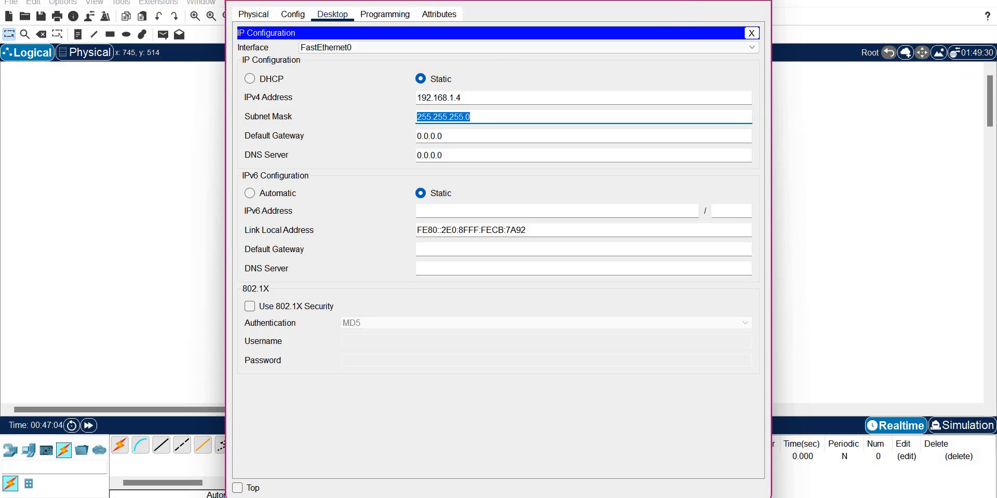
key(alt+F4)
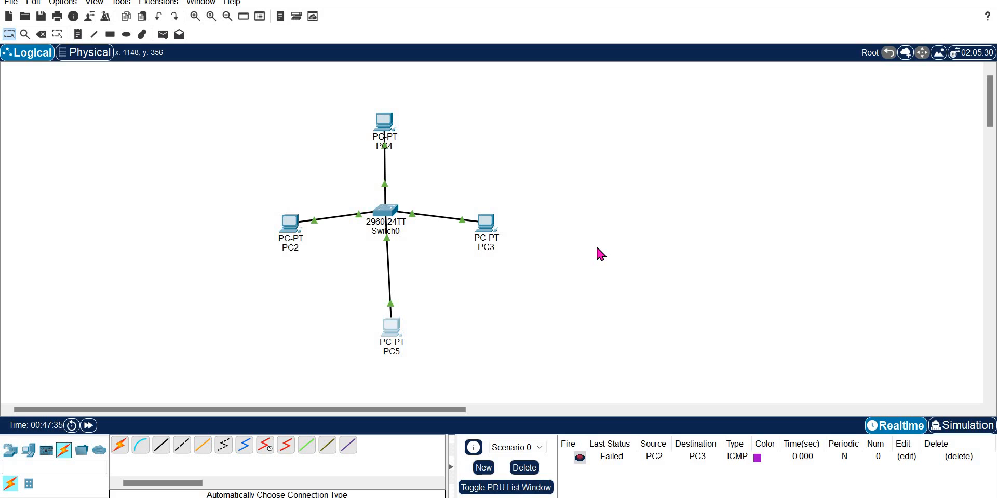
- Ping 192.168.1.1 from the Command Prompt on PC2
click(295, 229)
click(614, 57)
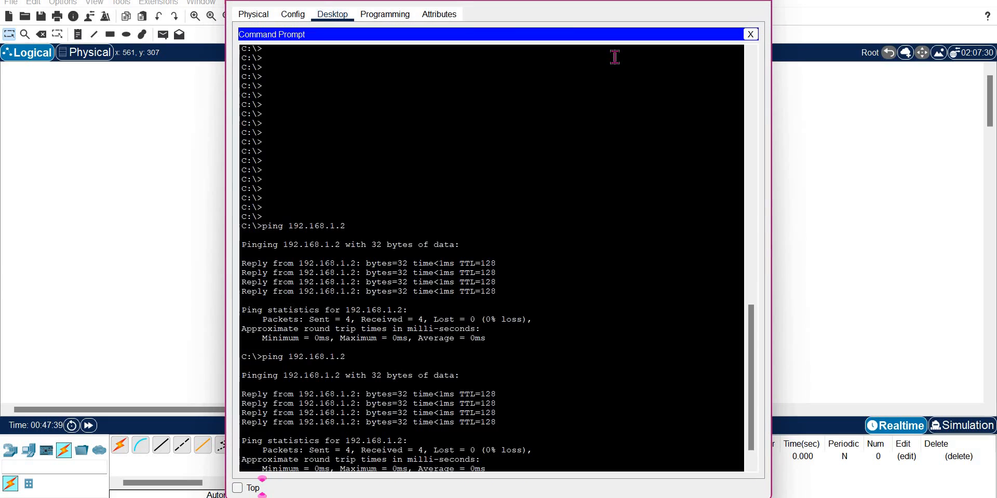
key(Return)
key(Return)
key(Return)
text(ping 19.)
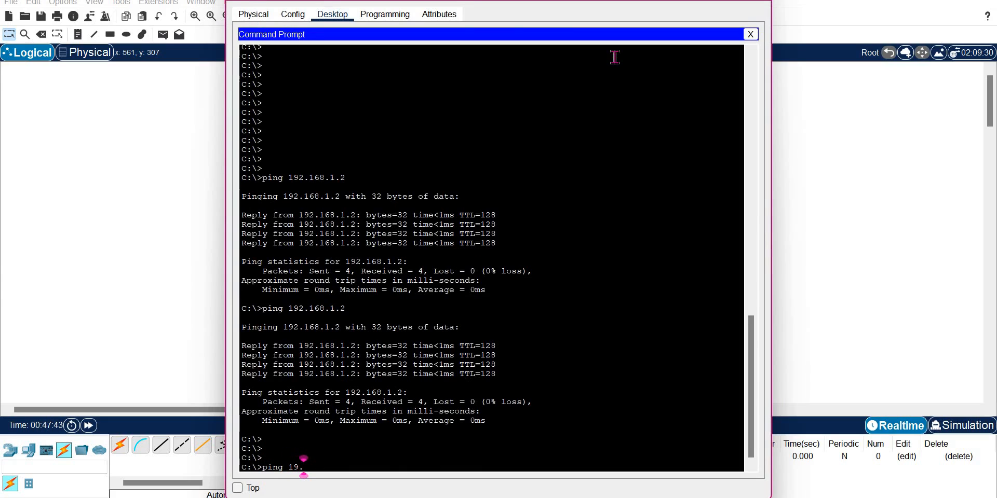
key(BackSpace)
text(2.168.1.1)
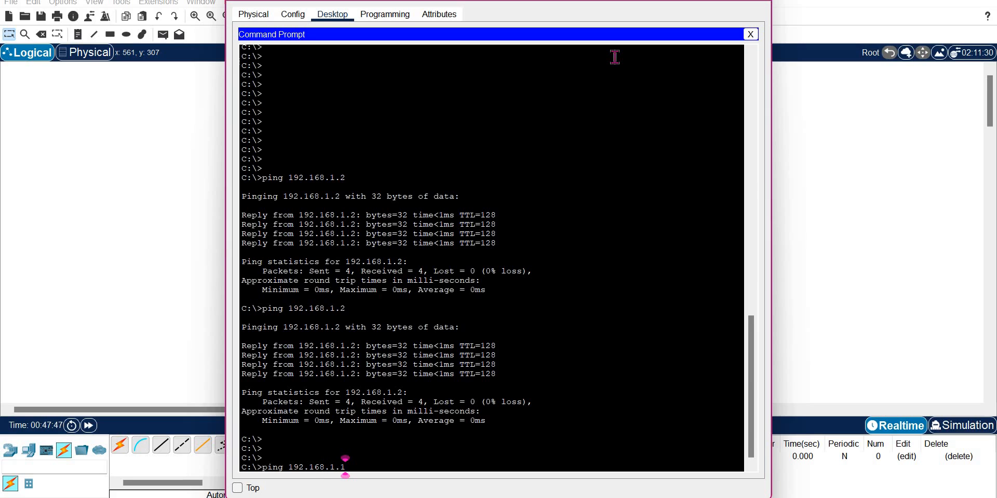
key(Return)
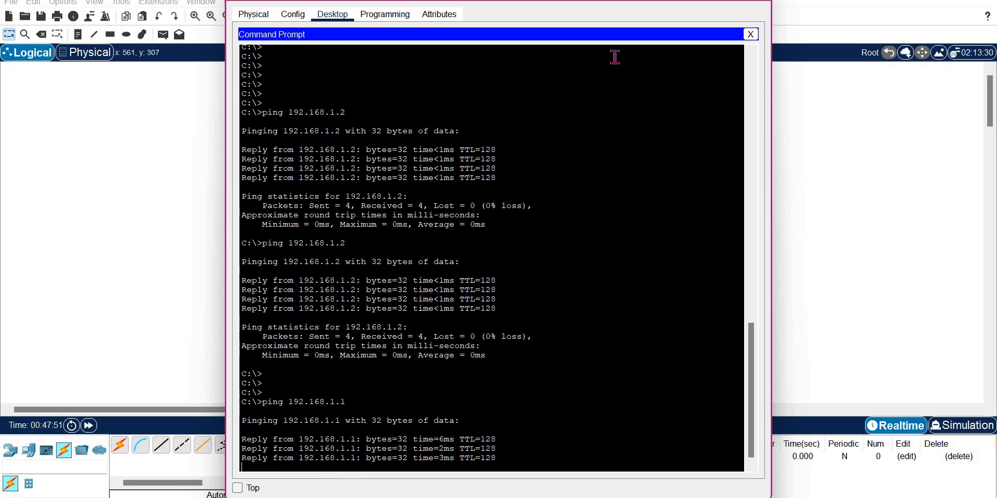
- Ping 192.168.1.2 from PC2 by editing the previous ping command
key(Up)
key(BackSpace)
text(2)
key(Return)
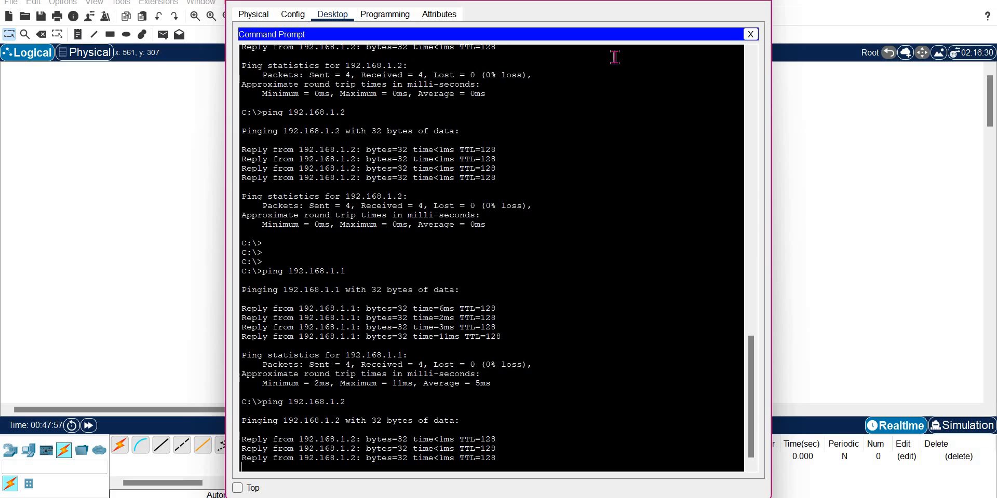
- Ping 192.168.1.3 from PC2 to test connectivity with PC4
key(Up)
key(BackSpace)
text(3)
key(Return)
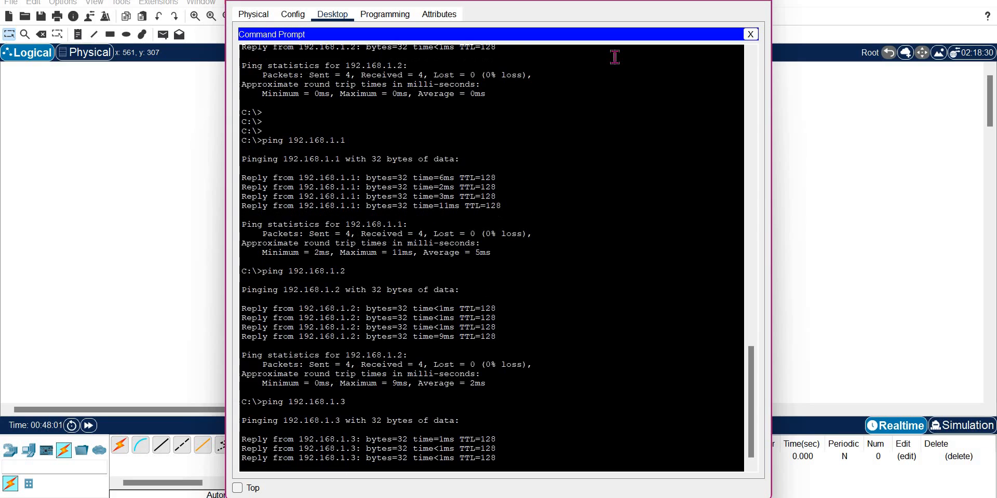
- Ping 192.168.1.4 from PC2 to test connectivity with PC5
key(Up)
key(BackSpace)
text(4)
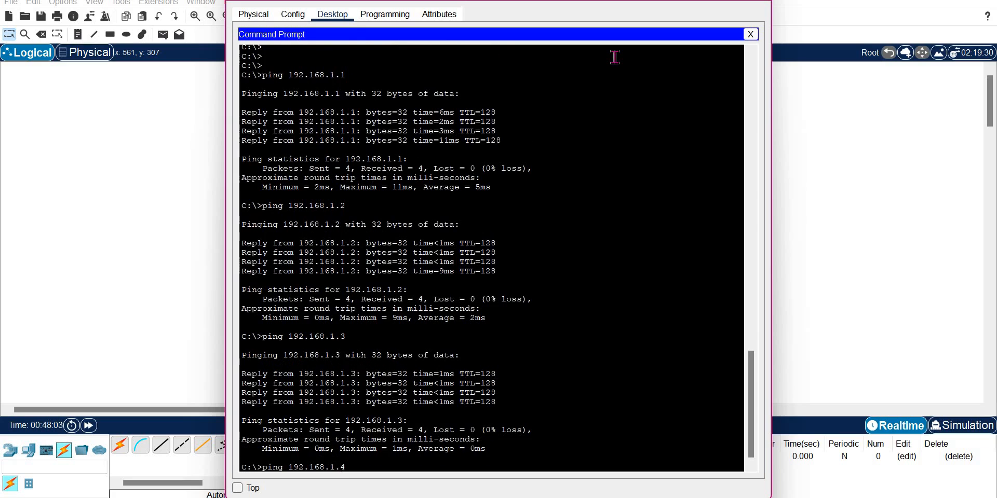
key(Return)
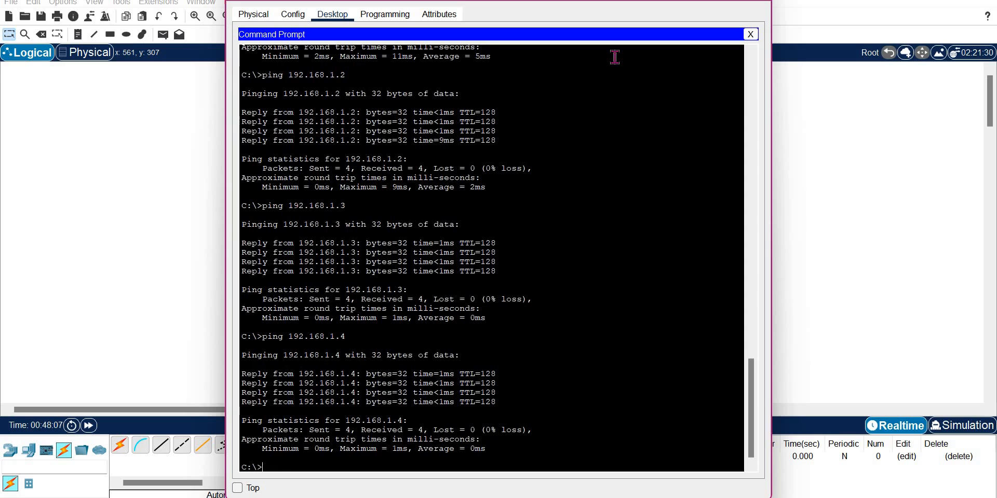
- Ping the unassigned address 192.168.1.5 from PC2 and interrupt the command
key(Up)
text(5)
key(Return)
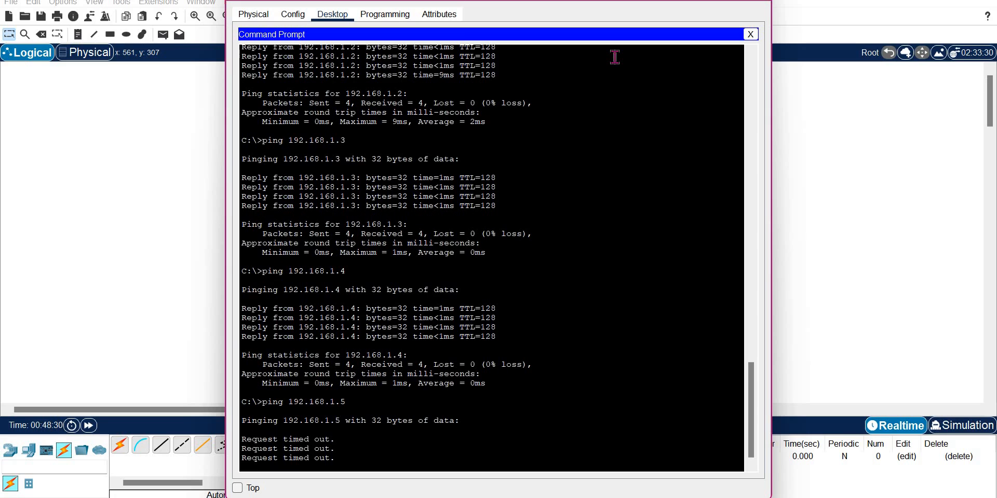
key(ctrl+c)
- Ping the unassigned address 192.168.1.254 from PC2 and interrupt the command
key(Up)
key(BackSpace)
text(254)
key(Return)
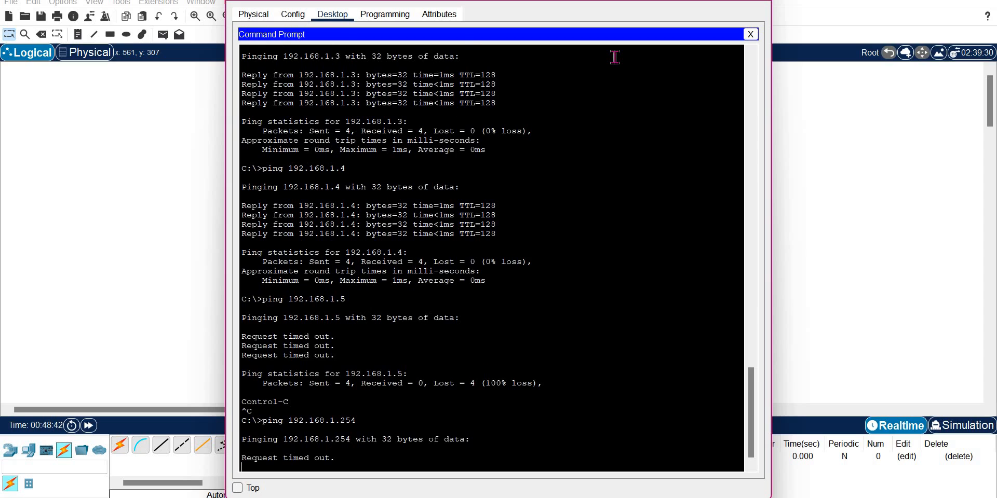
key(ctrl+c)
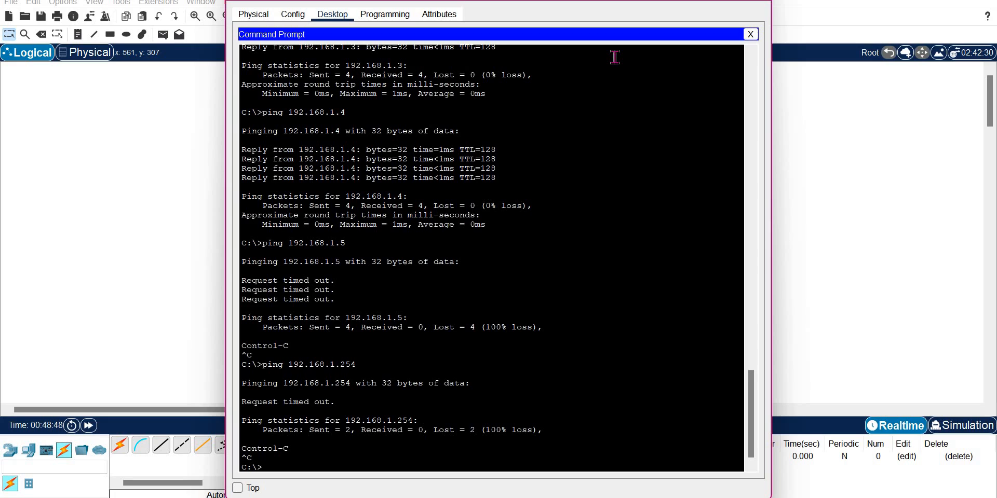
- Ping the broadcast address 192.168.1.255 from PC2 and return to the network topology
key(Up)
key(BackSpace)
text(55)
key(Return)
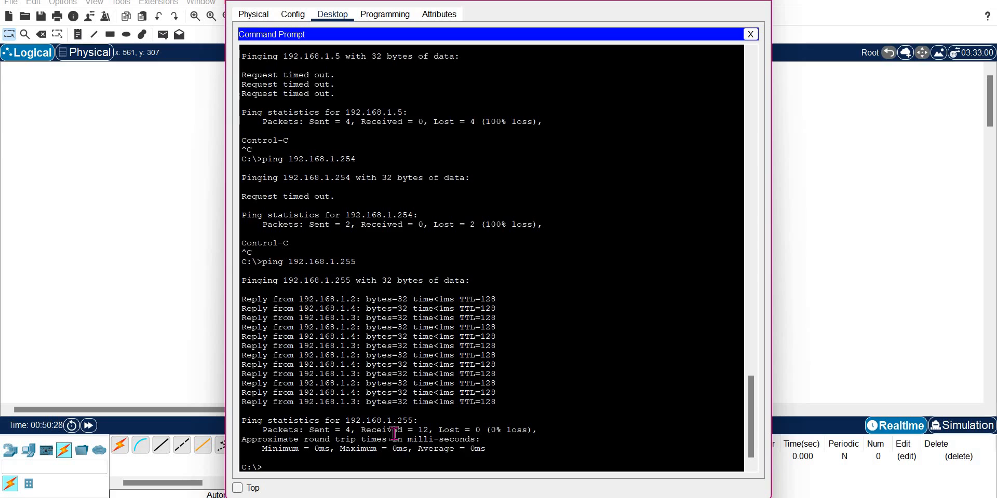
click(140, 319)
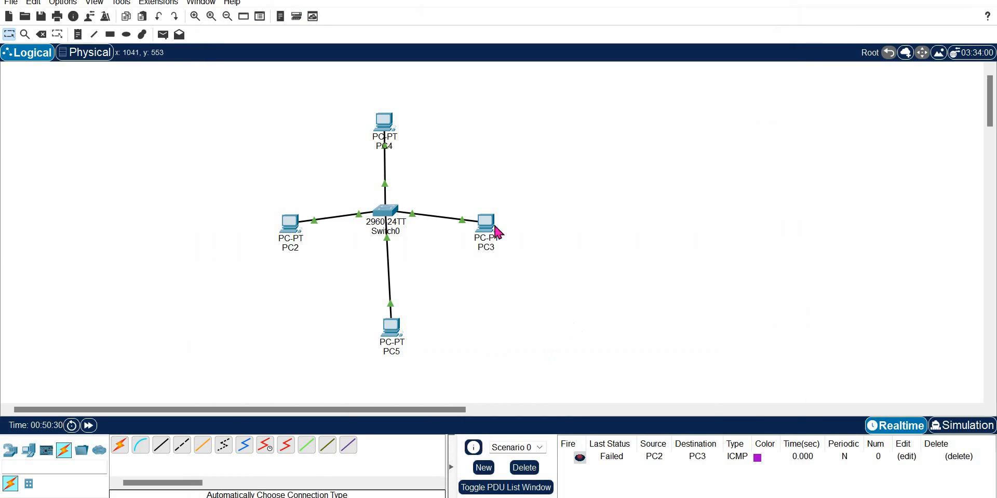